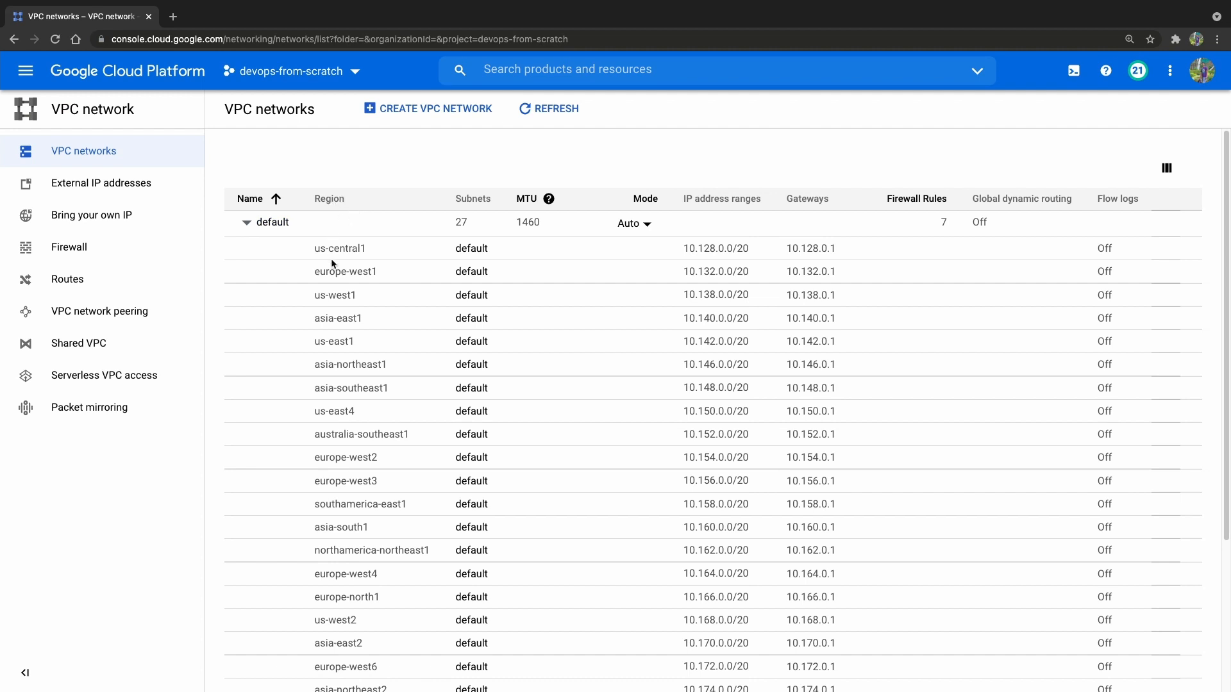
Examine the regional subnets and IP ranges of the default VPC network, and collapse its subnet list.
{"action": "scroll", "coordinate": [333, 270], "scroll_direction": "down", "scroll_amount": 3}
{"action": "scroll", "coordinate": [340, 268], "scroll_direction": "up", "scroll_amount": 3}
{"action": "scroll", "coordinate": [327, 205], "scroll_direction": "down", "scroll_amount": 3}
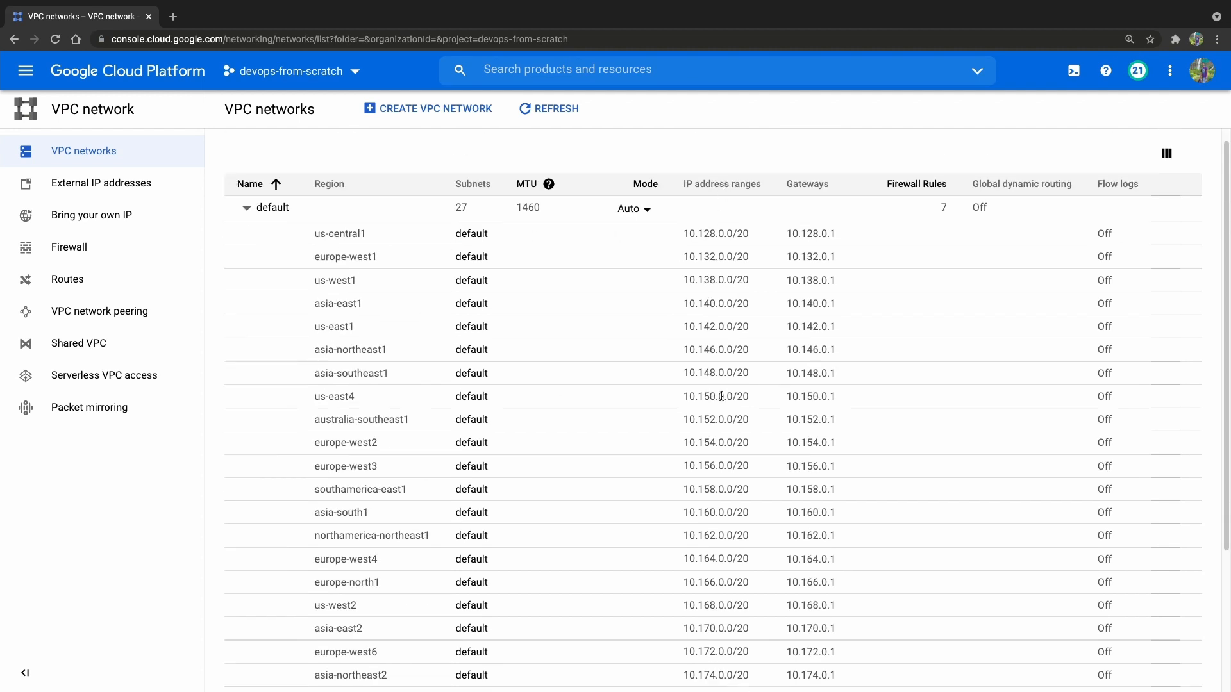
{"action": "scroll", "coordinate": [354, 371], "scroll_direction": "up", "scroll_amount": 3}
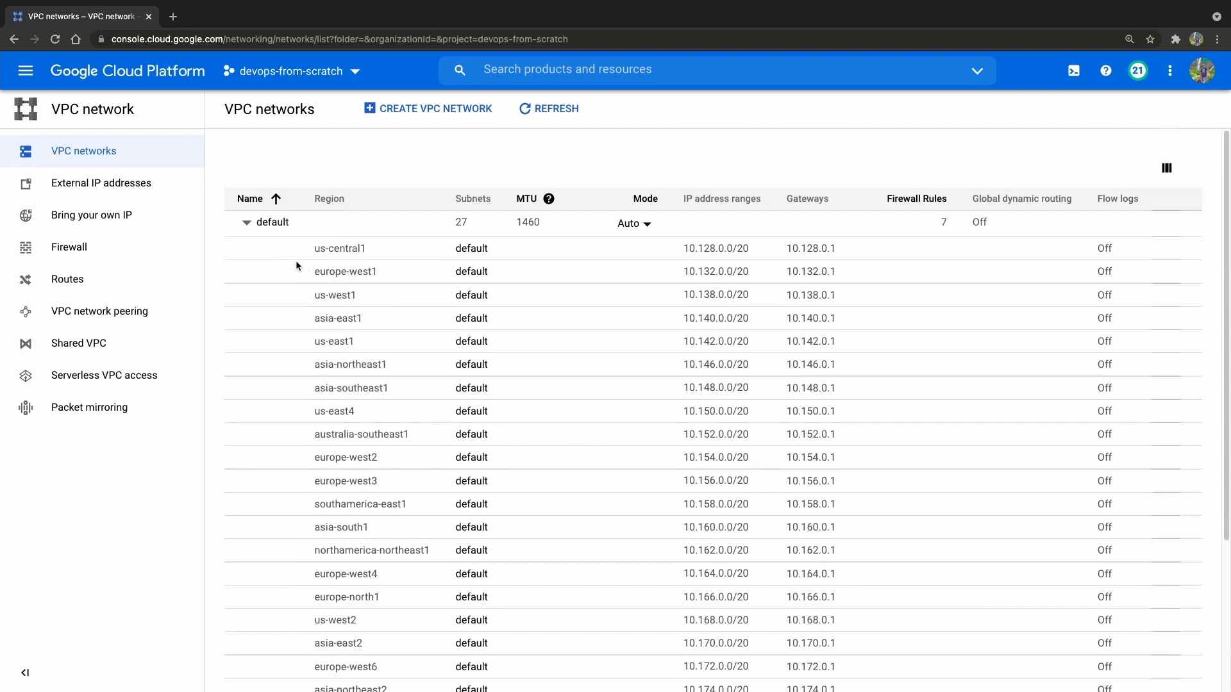
{"action": "left_click", "coordinate": [246, 222]}
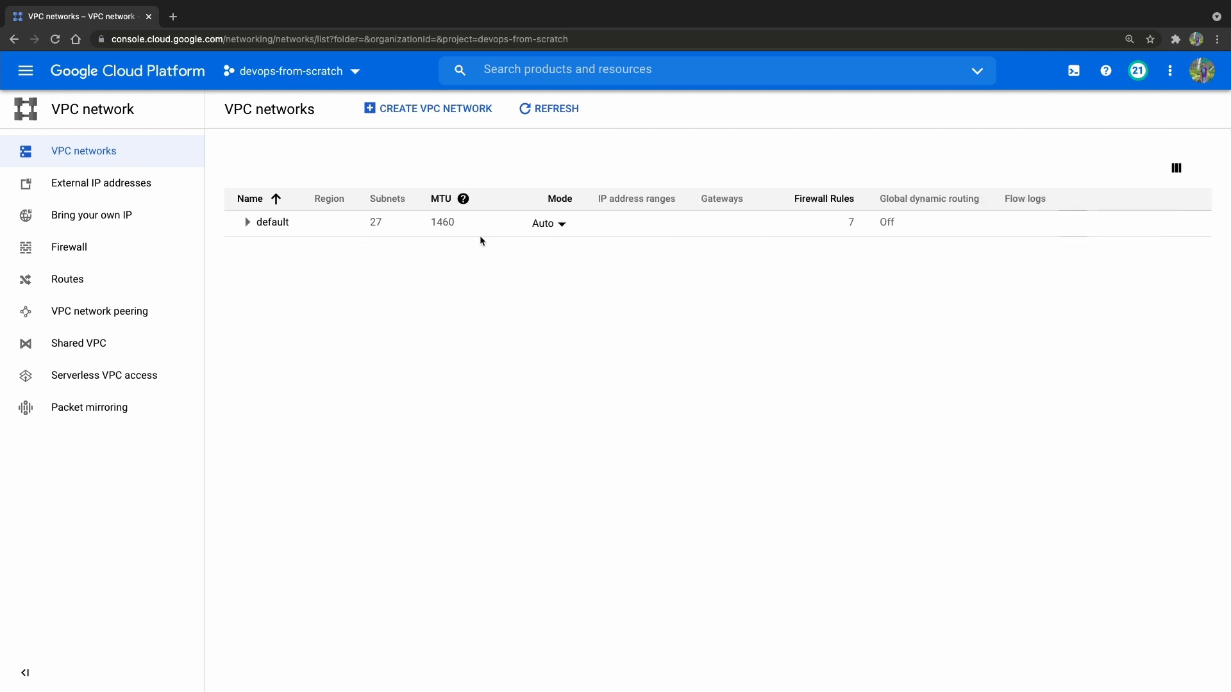
Start creating a new VPC network and name it production.
{"action": "left_click", "coordinate": [427, 108]}
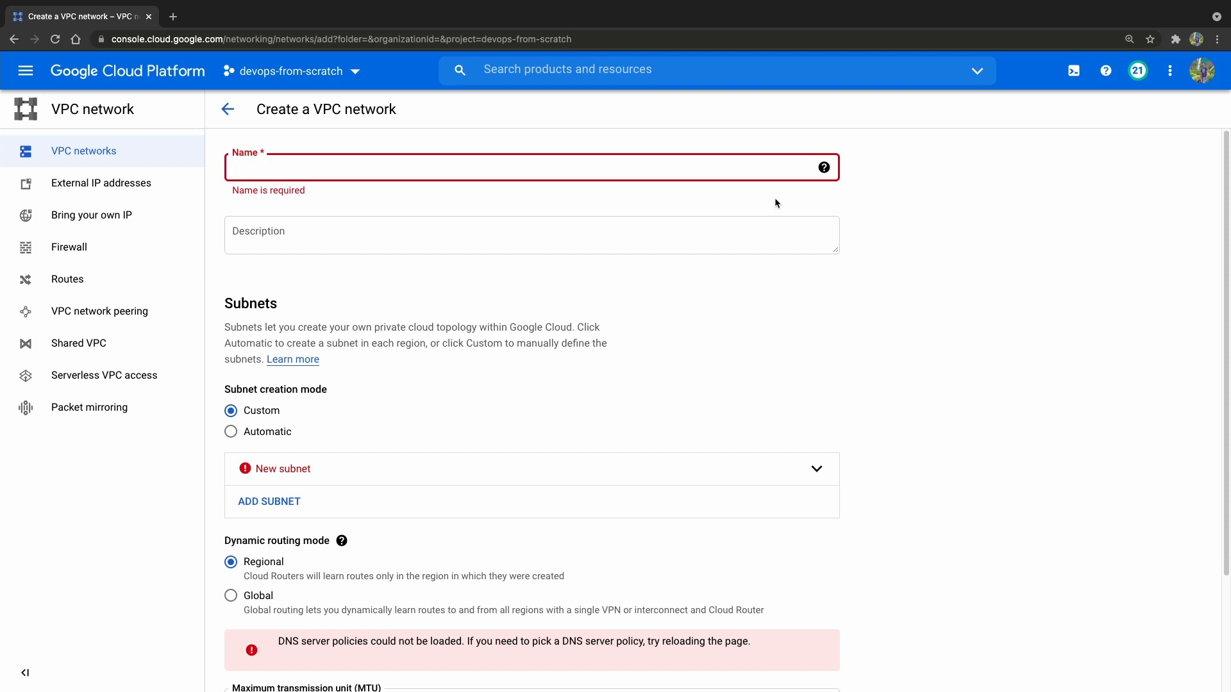
{"action": "type", "text": "production"}
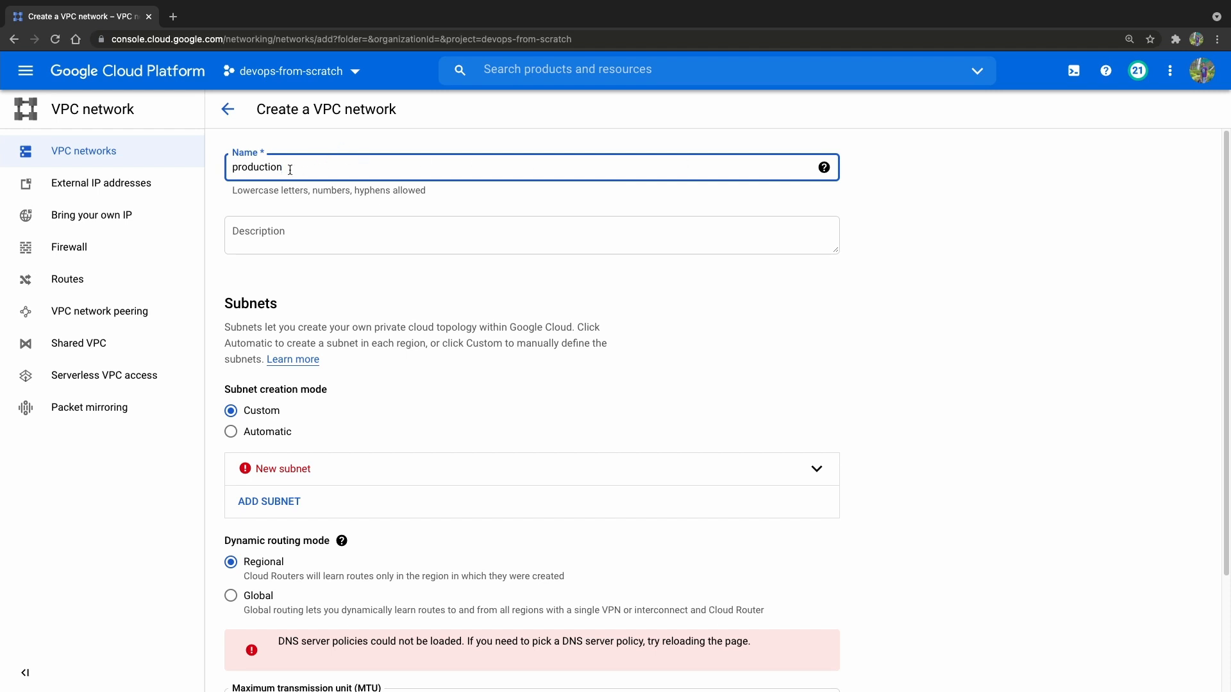
{"action": "left_click", "coordinate": [496, 289]}
{"action": "scroll", "coordinate": [492, 278], "scroll_direction": "down", "scroll_amount": 1}
{"action": "scroll", "coordinate": [492, 278], "scroll_direction": "up", "scroll_amount": 1}
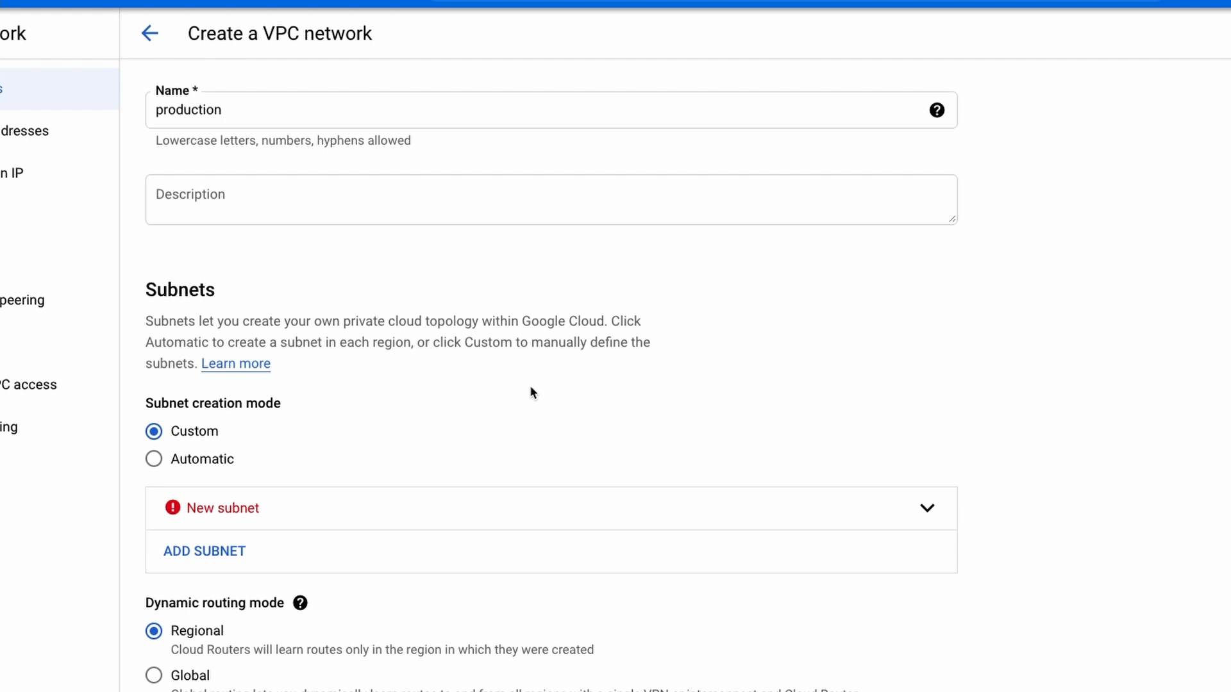
Preview the regional IP ranges offered by Automatic subnet creation mode, and return the mode to Custom.
{"action": "scroll", "coordinate": [530, 389], "scroll_direction": "down", "scroll_amount": 1}
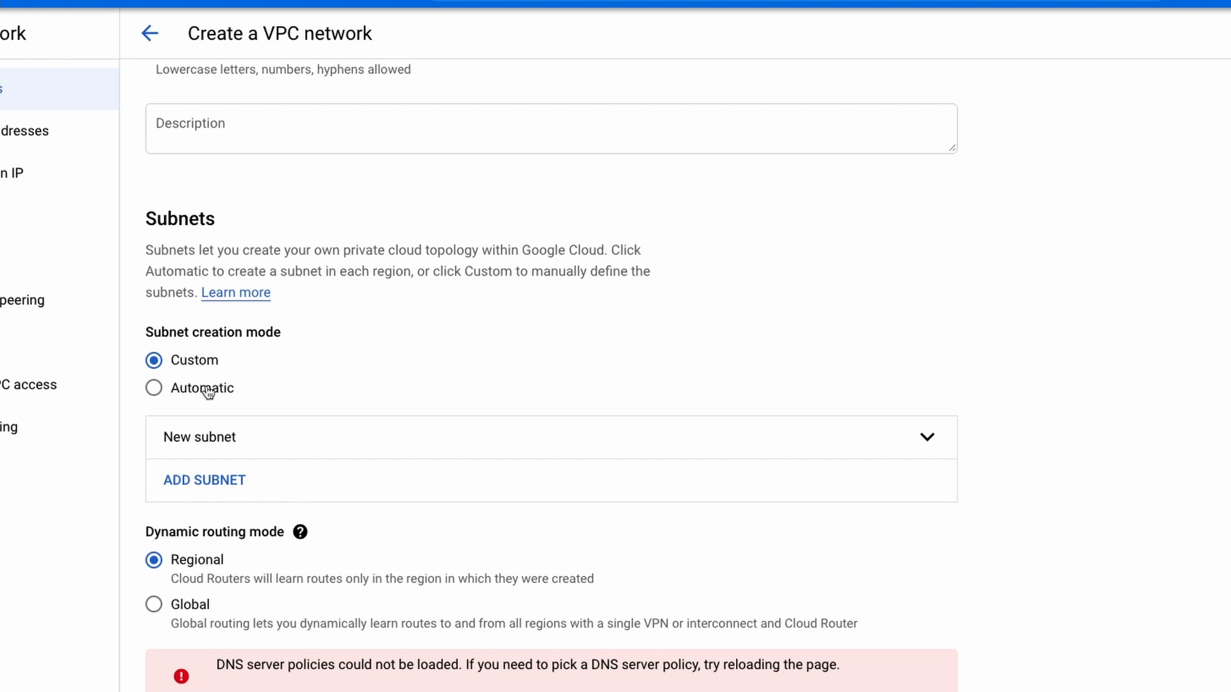
{"action": "scroll", "coordinate": [449, 330], "scroll_direction": "down", "scroll_amount": 2}
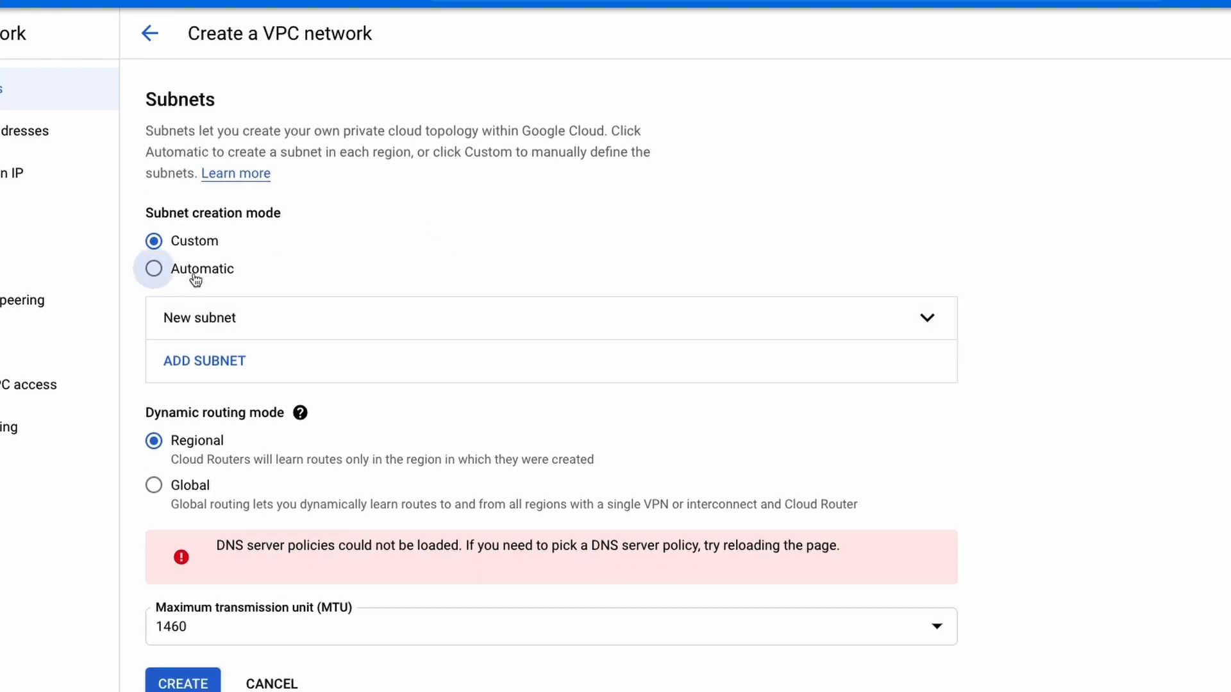
{"action": "left_click", "coordinate": [155, 270]}
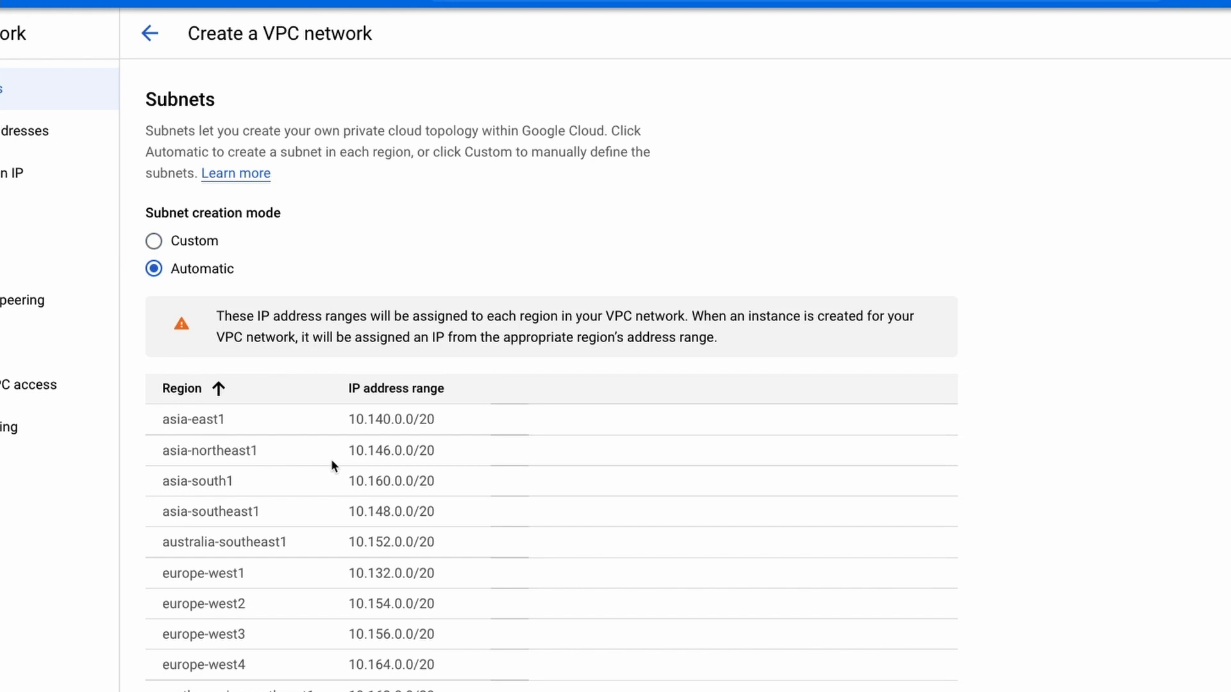
{"action": "left_click_drag", "start_coordinate": [162, 261], "coordinate": [449, 691]}
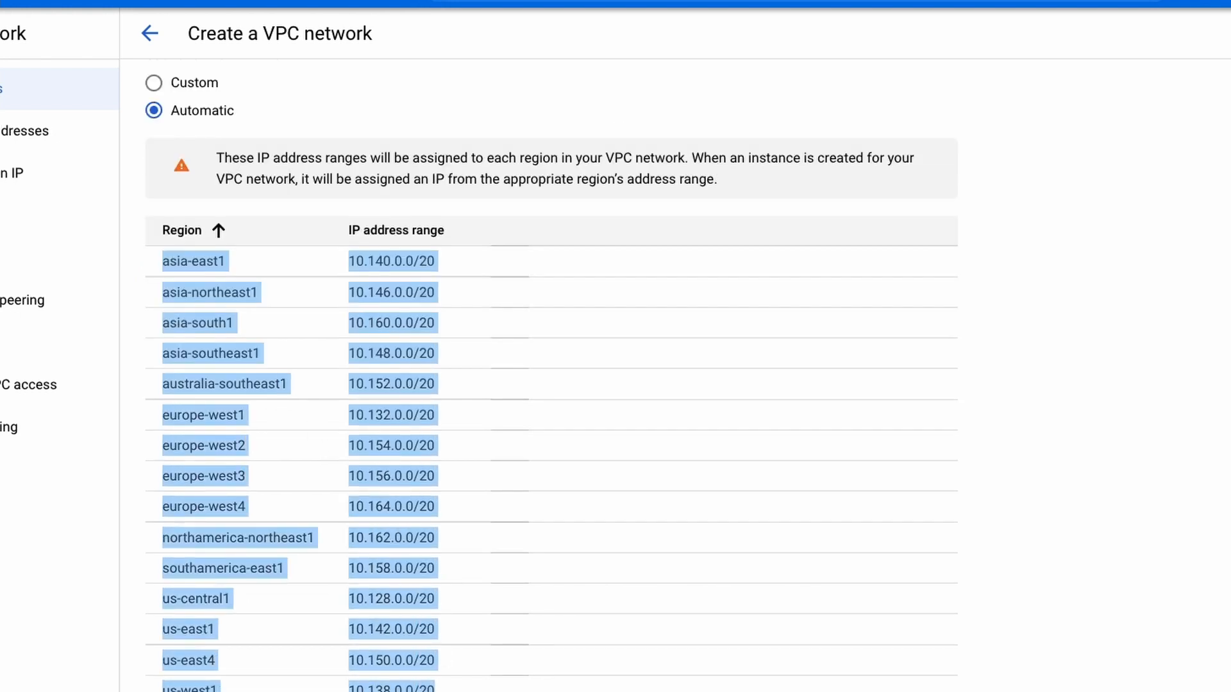
{"action": "left_click", "coordinate": [456, 660]}
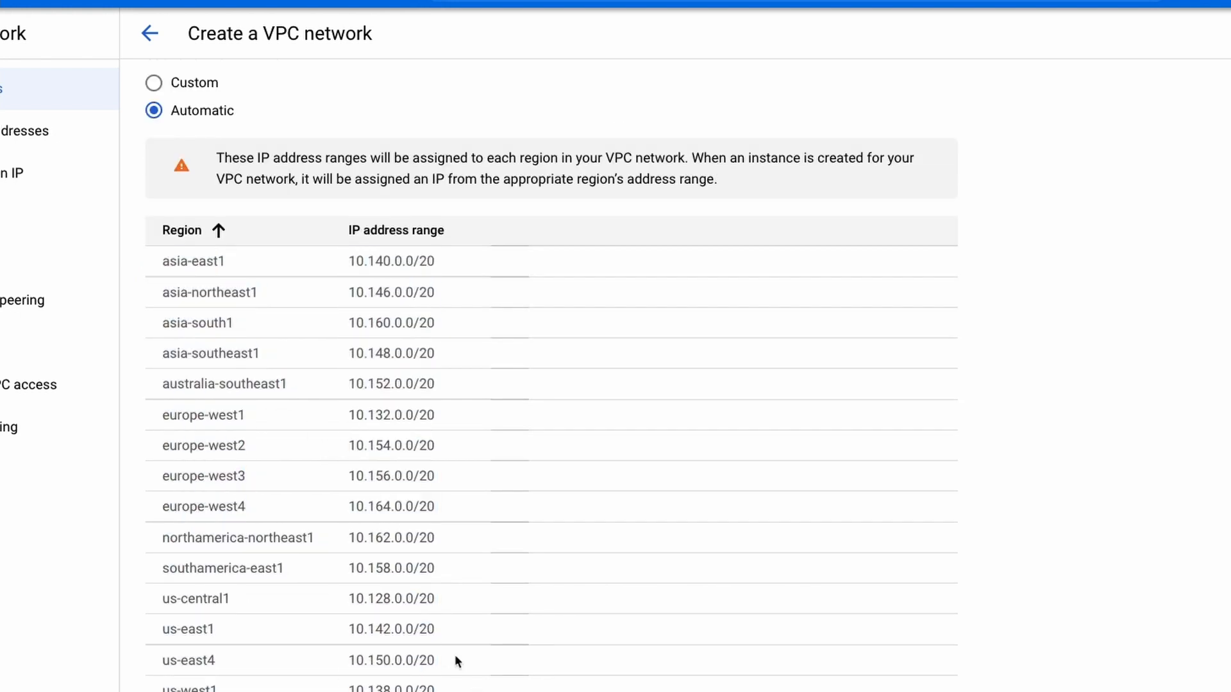
{"action": "scroll", "coordinate": [432, 426], "scroll_direction": "up", "scroll_amount": 1}
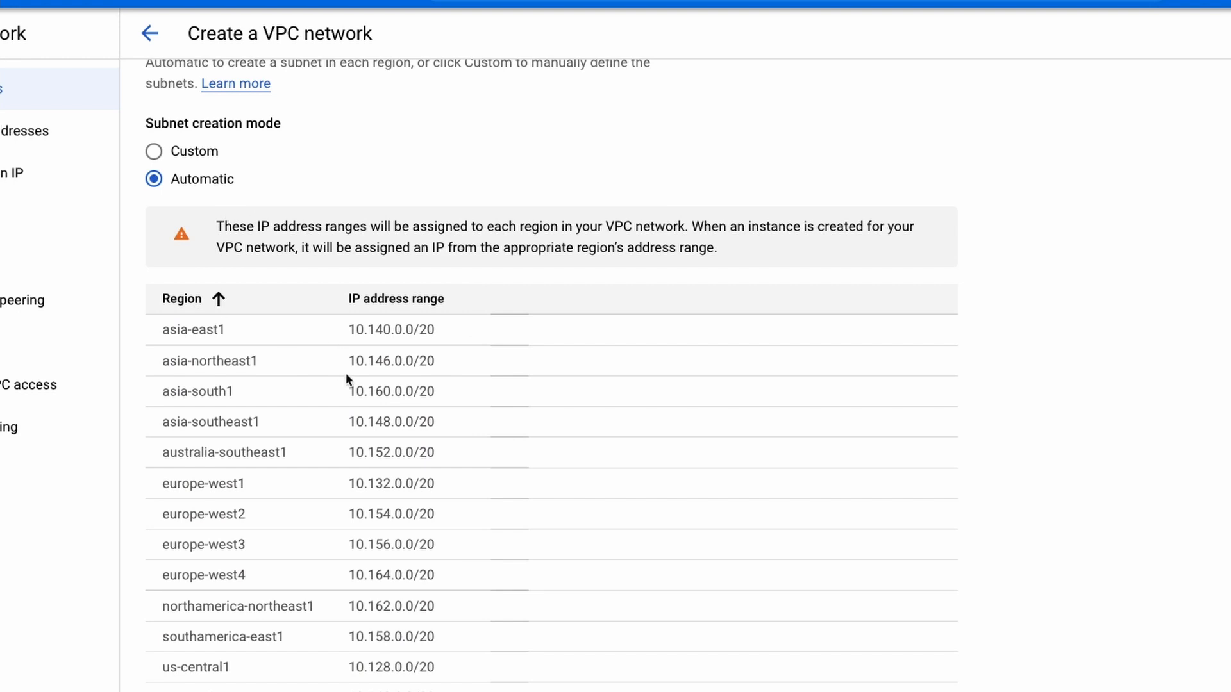
{"action": "scroll", "coordinate": [335, 370], "scroll_direction": "up", "scroll_amount": 1}
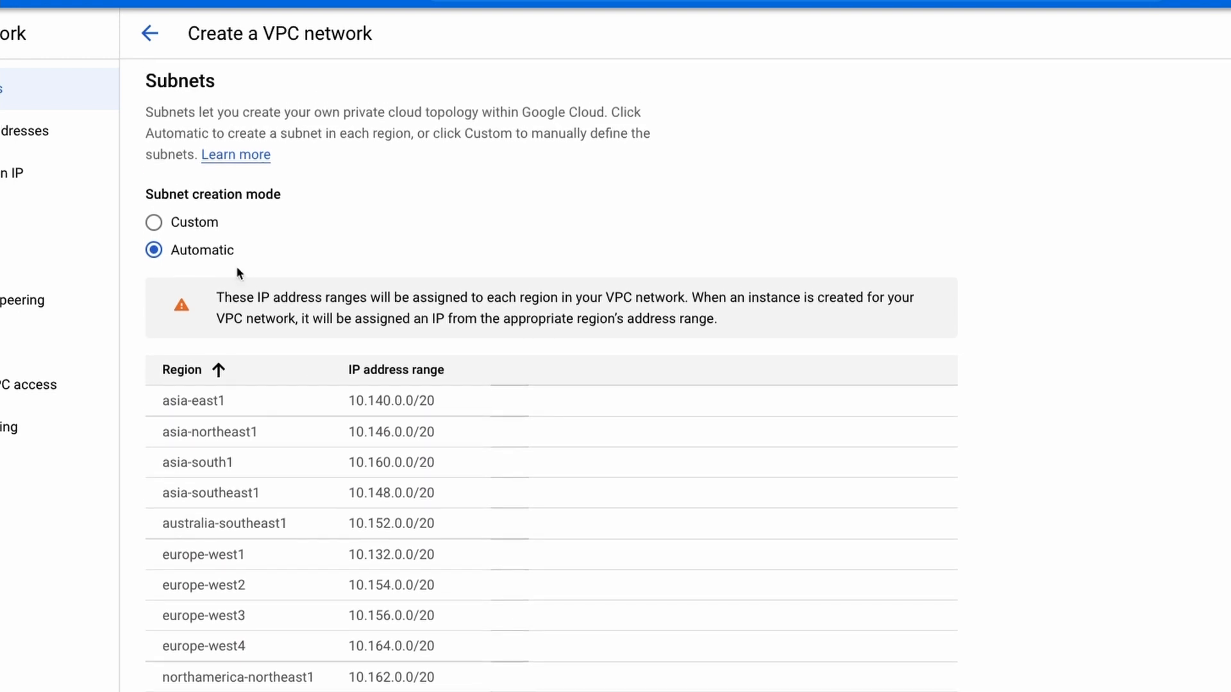
{"action": "left_click", "coordinate": [193, 227]}
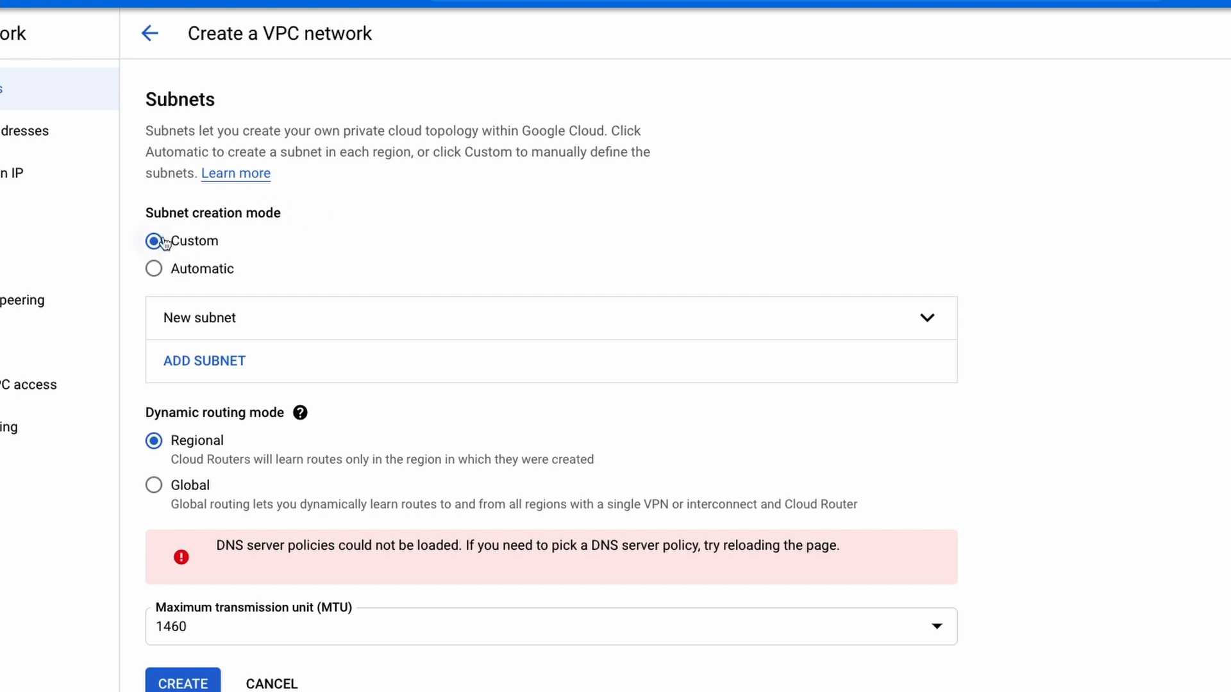
Add a new subnet named subnet-1 in the asia-south1 region.
{"action": "left_click", "coordinate": [238, 370]}
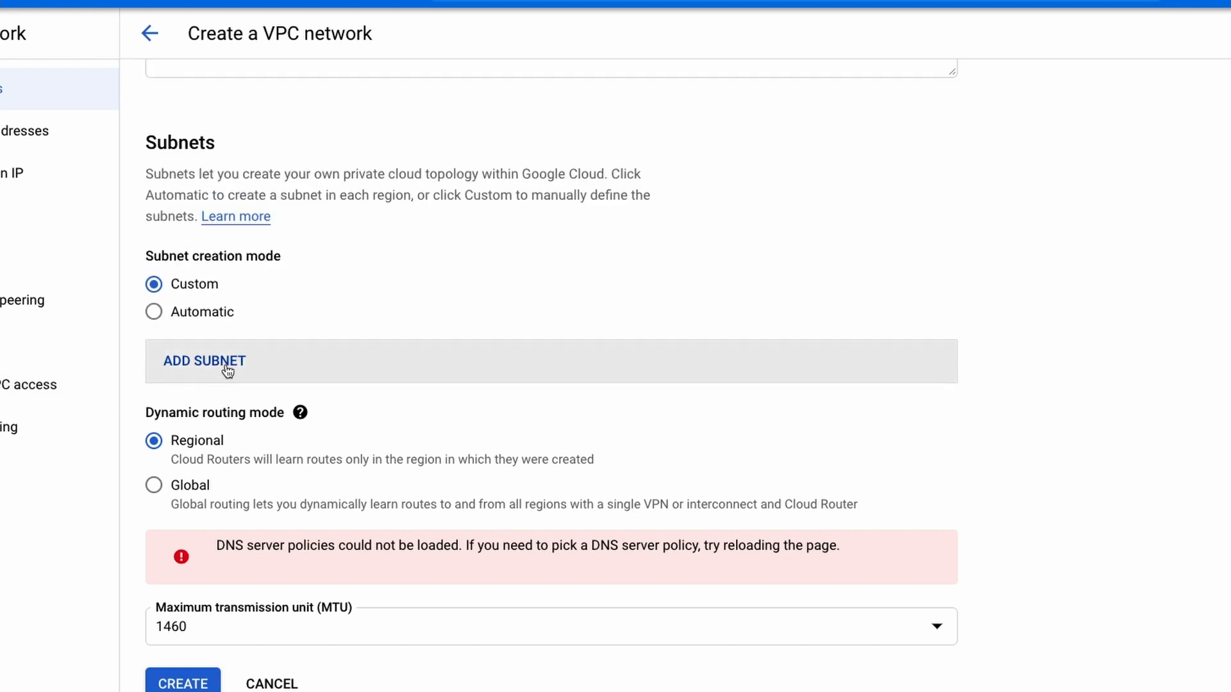
{"action": "left_click", "coordinate": [228, 371]}
{"action": "left_click", "coordinate": [305, 451]}
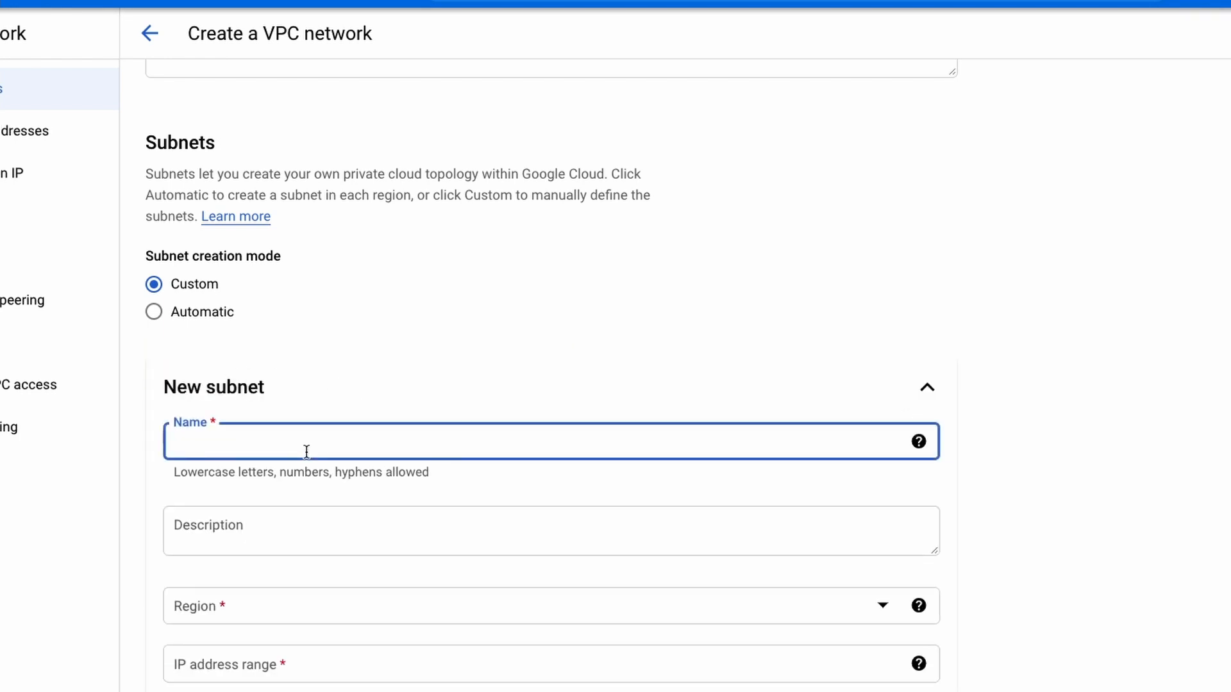
{"action": "type", "text": "subnet-1"}
{"action": "scroll", "coordinate": [494, 604], "scroll_direction": "down", "scroll_amount": 1}
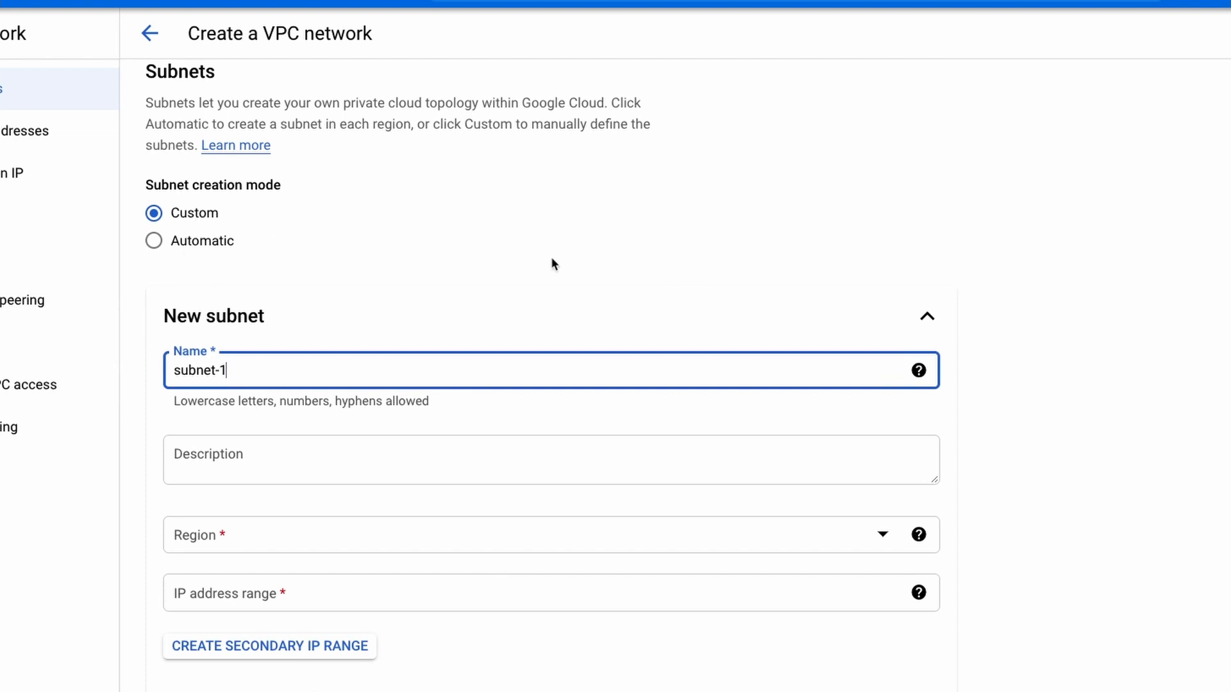
{"action": "left_click", "coordinate": [649, 550]}
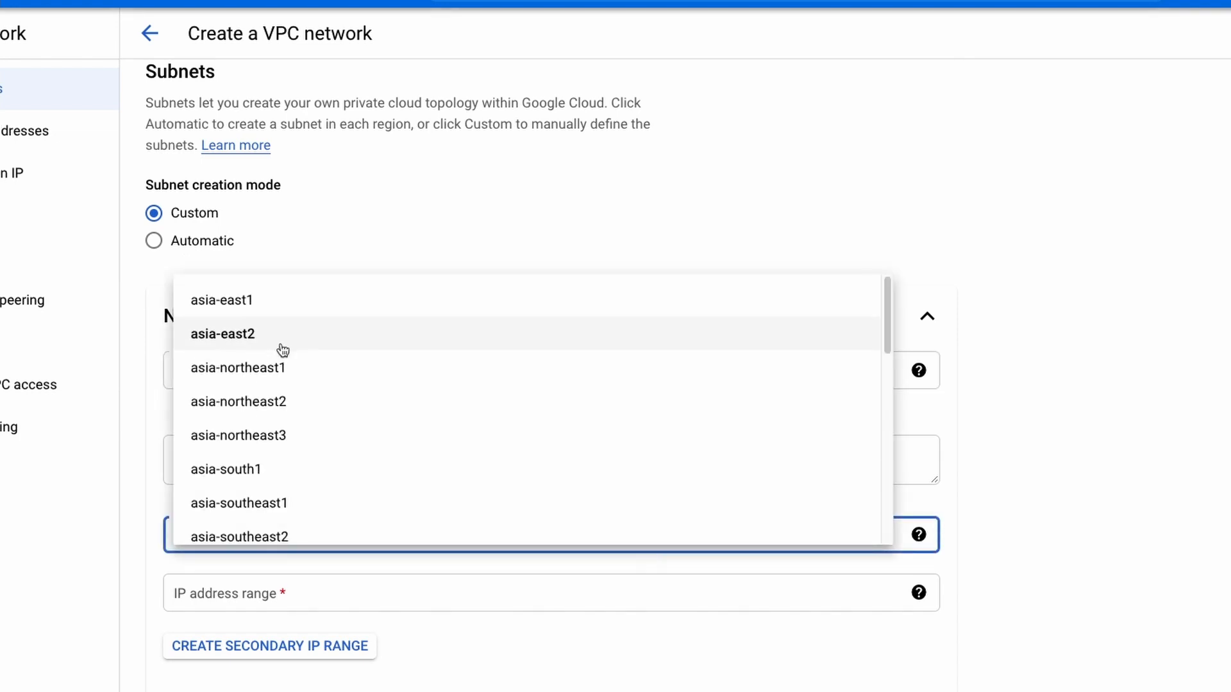
{"action": "left_click", "coordinate": [325, 479]}
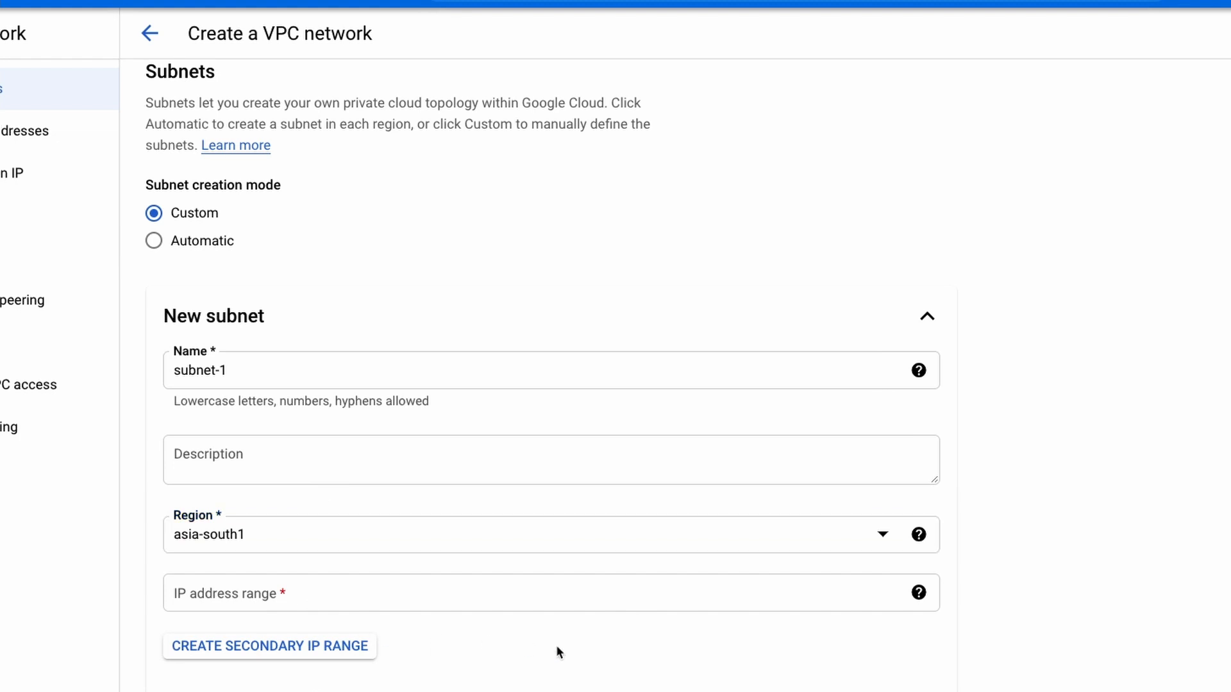
Set the IP address range of subnet-1 to 10.0.1.0/24.
{"action": "left_click", "coordinate": [451, 590]}
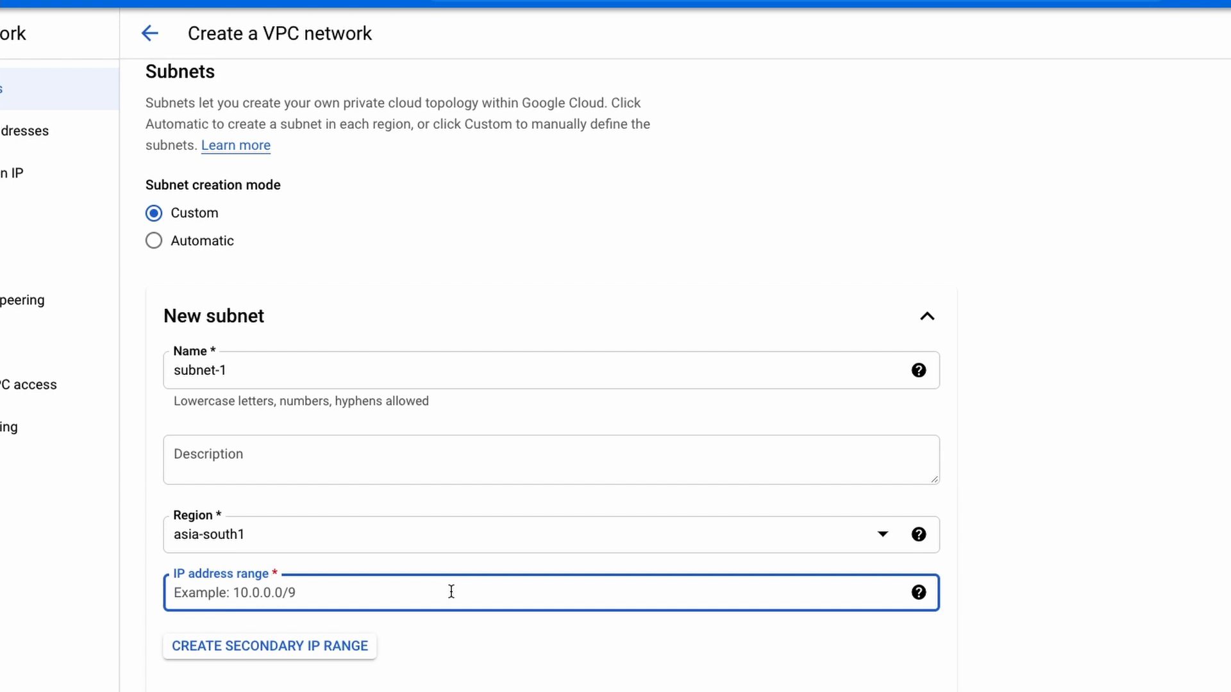
{"action": "type", "text": "10."}
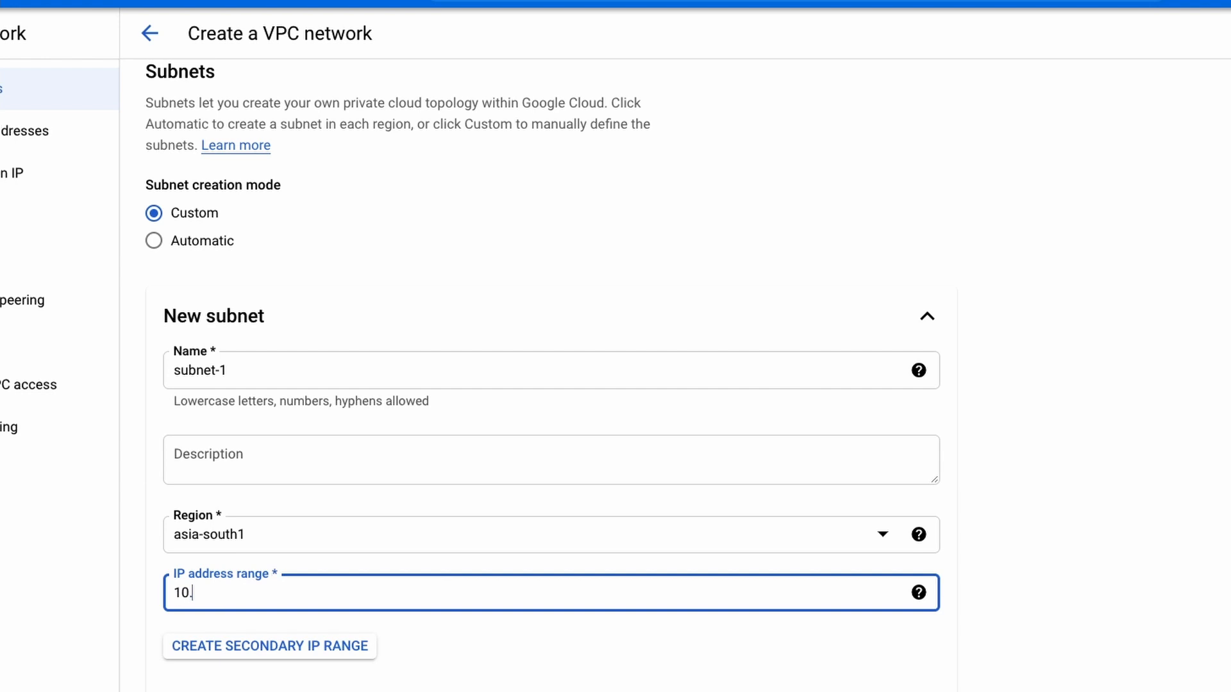
{"action": "type", "text": "0.1.0/24"}
{"action": "left_click", "coordinate": [573, 659]}
Review the Private Google access and Flow logs options of subnet-1, and finish the subnet.
{"action": "scroll", "coordinate": [572, 659], "scroll_direction": "down", "scroll_amount": 2}
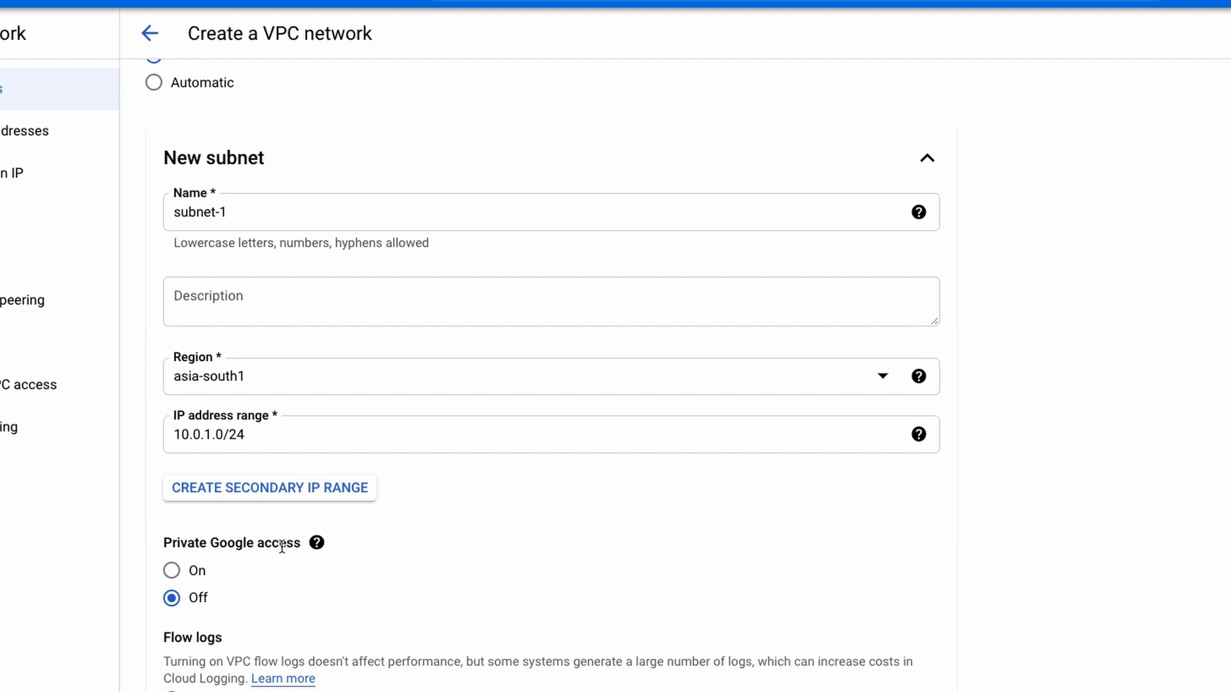
{"action": "left_click", "coordinate": [316, 546]}
{"action": "scroll", "coordinate": [180, 613], "scroll_direction": "down", "scroll_amount": 3}
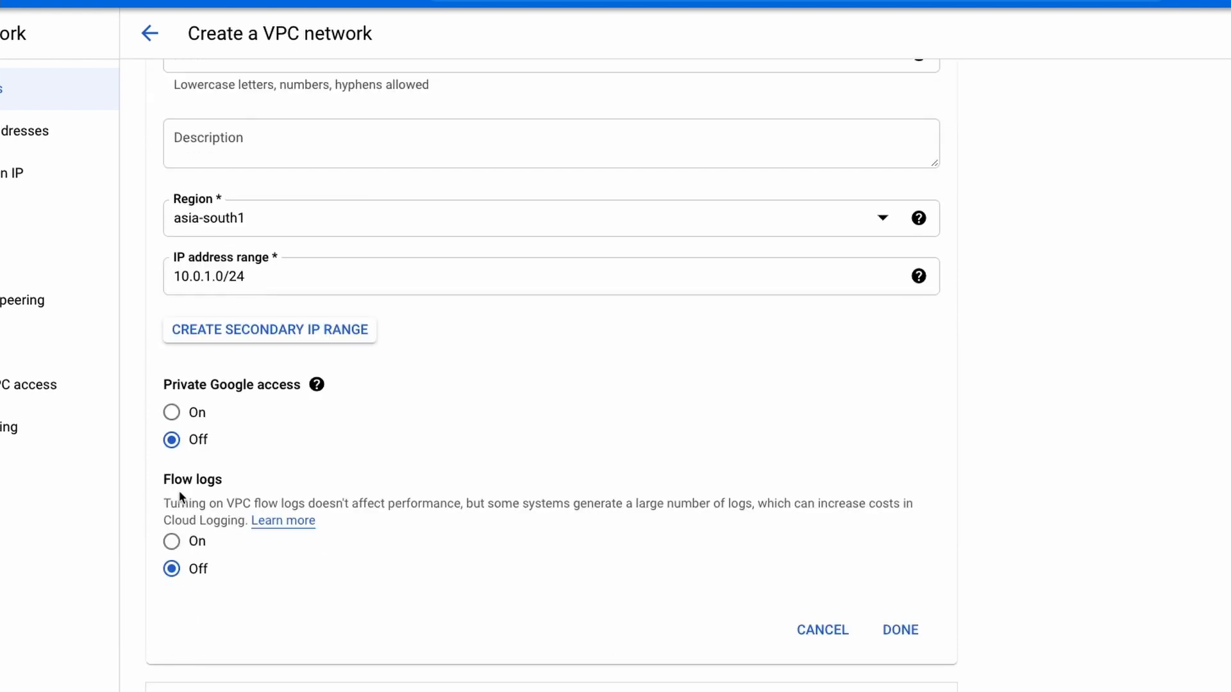
{"action": "left_click_drag", "start_coordinate": [163, 479], "coordinate": [228, 494]}
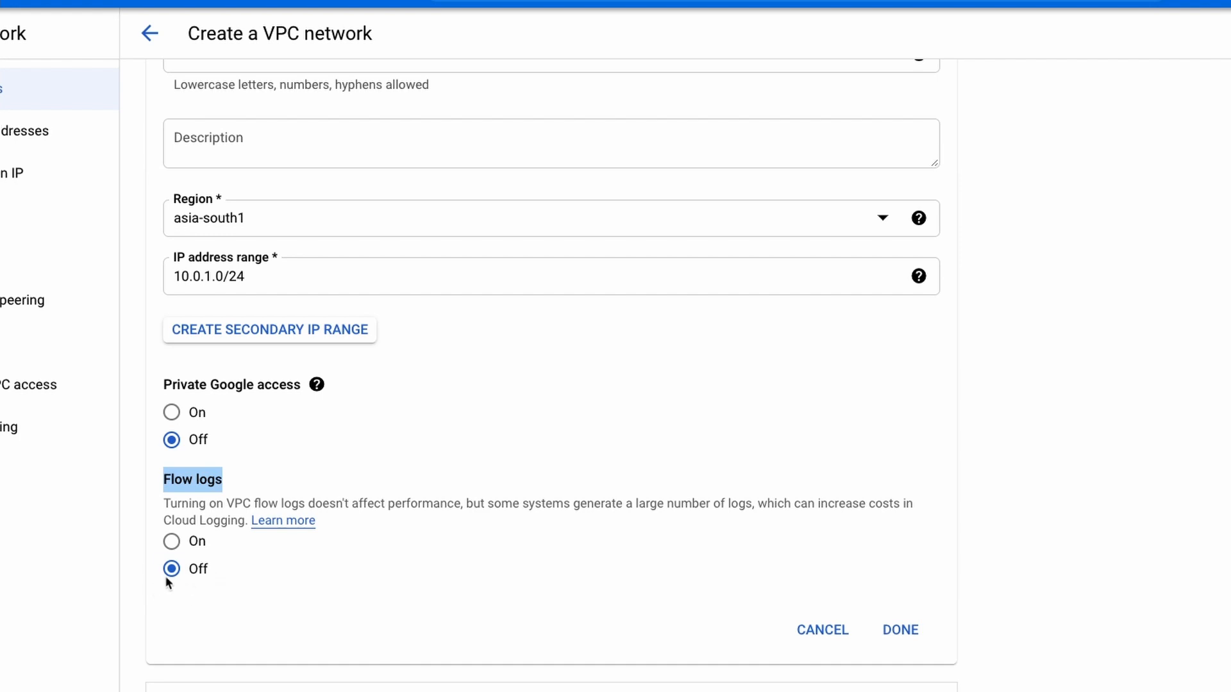
{"action": "left_click", "coordinate": [900, 629]}
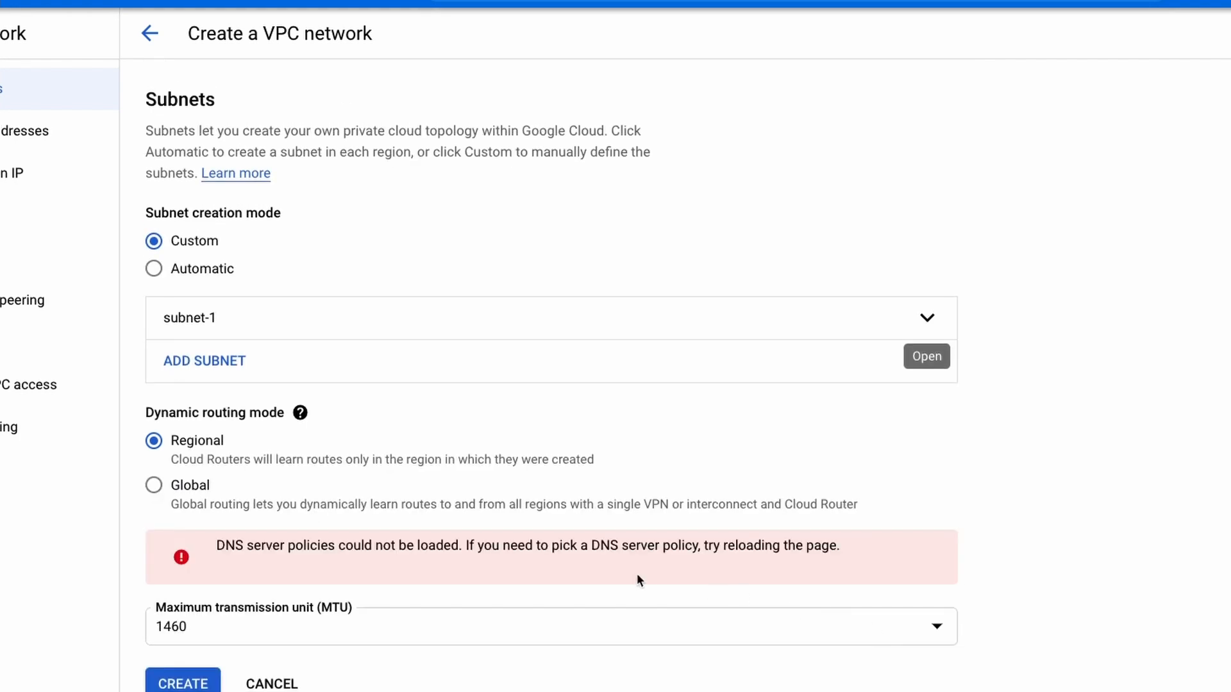
Add a second subnet named subnet-2 in the us-east1 region.
{"action": "left_click", "coordinate": [228, 374]}
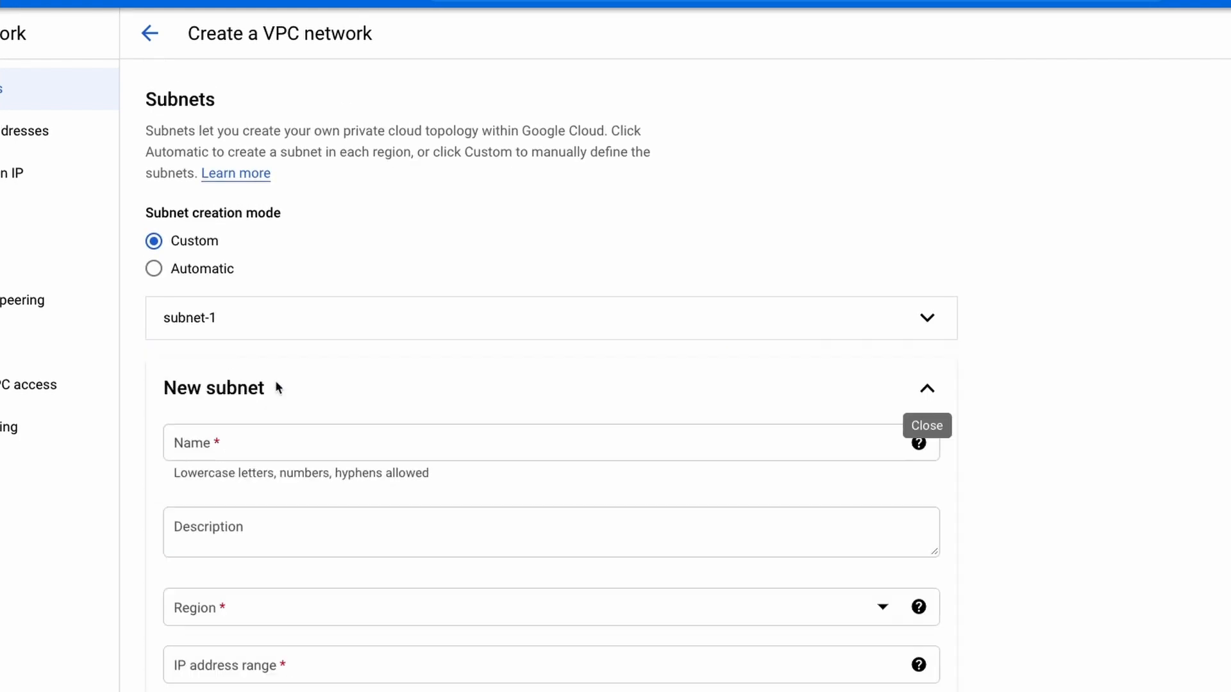
{"action": "type", "text": "subnet-2"}
{"action": "scroll", "coordinate": [375, 494], "scroll_direction": "down", "scroll_amount": 4}
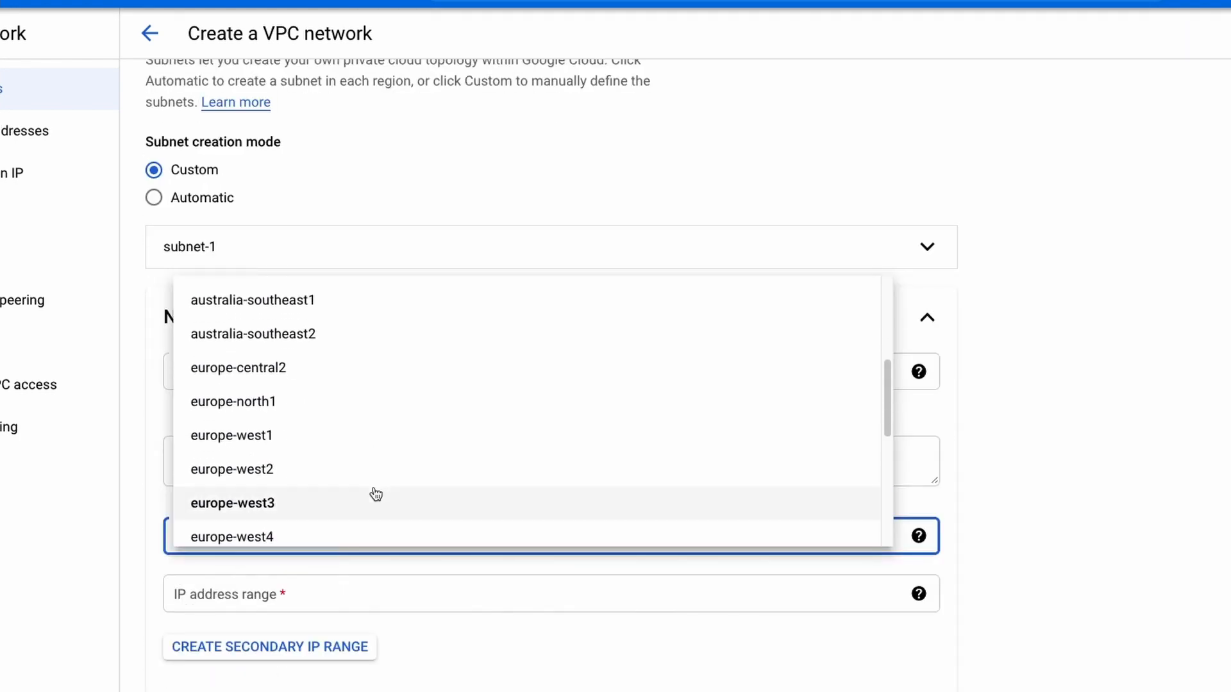
{"action": "scroll", "coordinate": [375, 494], "scroll_direction": "down", "scroll_amount": 2}
{"action": "left_click", "coordinate": [316, 477]}
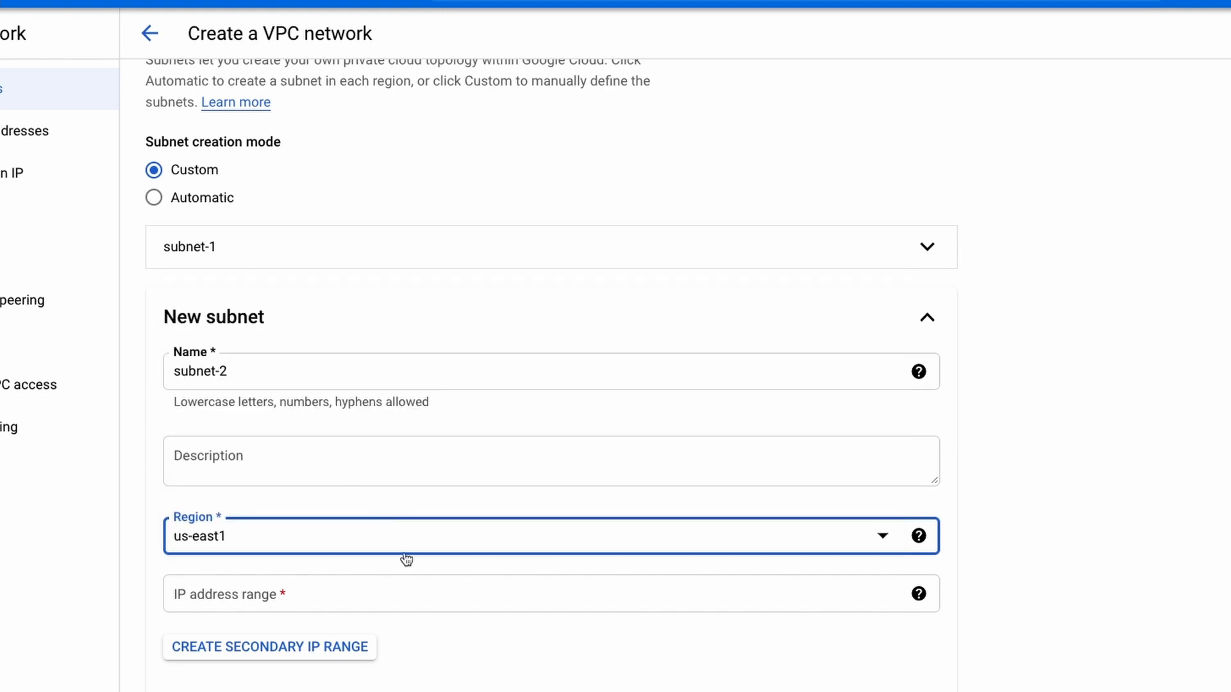
Set the IP address range of subnet-2 to 10.0.2.0/24.
{"action": "left_click", "coordinate": [406, 592]}
{"action": "type", "text": "10.0.2.0/24"}
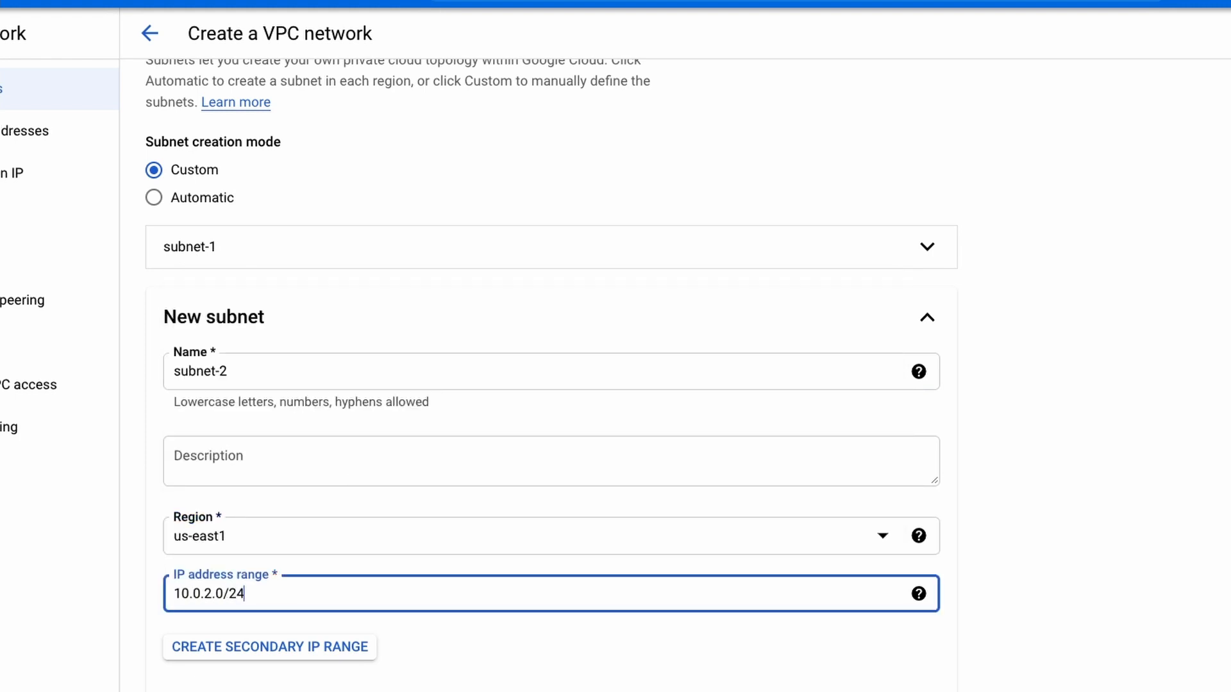
{"action": "left_click", "coordinate": [645, 673]}
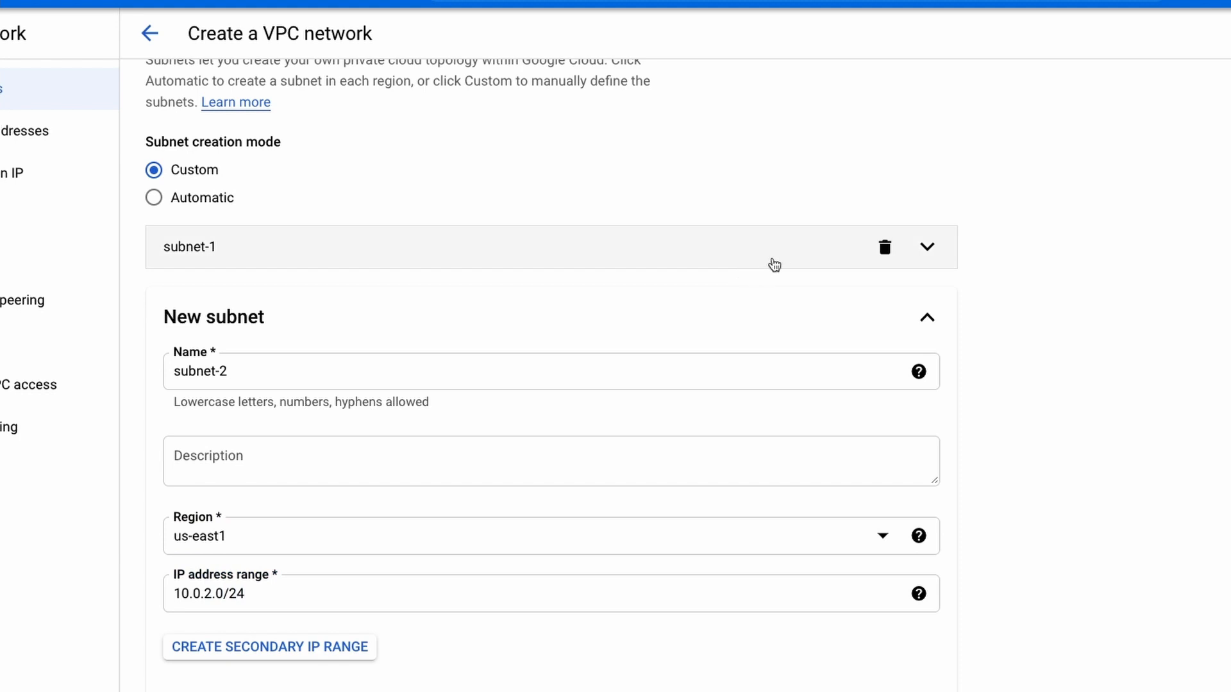
Review the region and IP address range settings of subnet-1 and subnet-2, and collapse both subnets.
{"action": "left_click", "coordinate": [928, 248]}
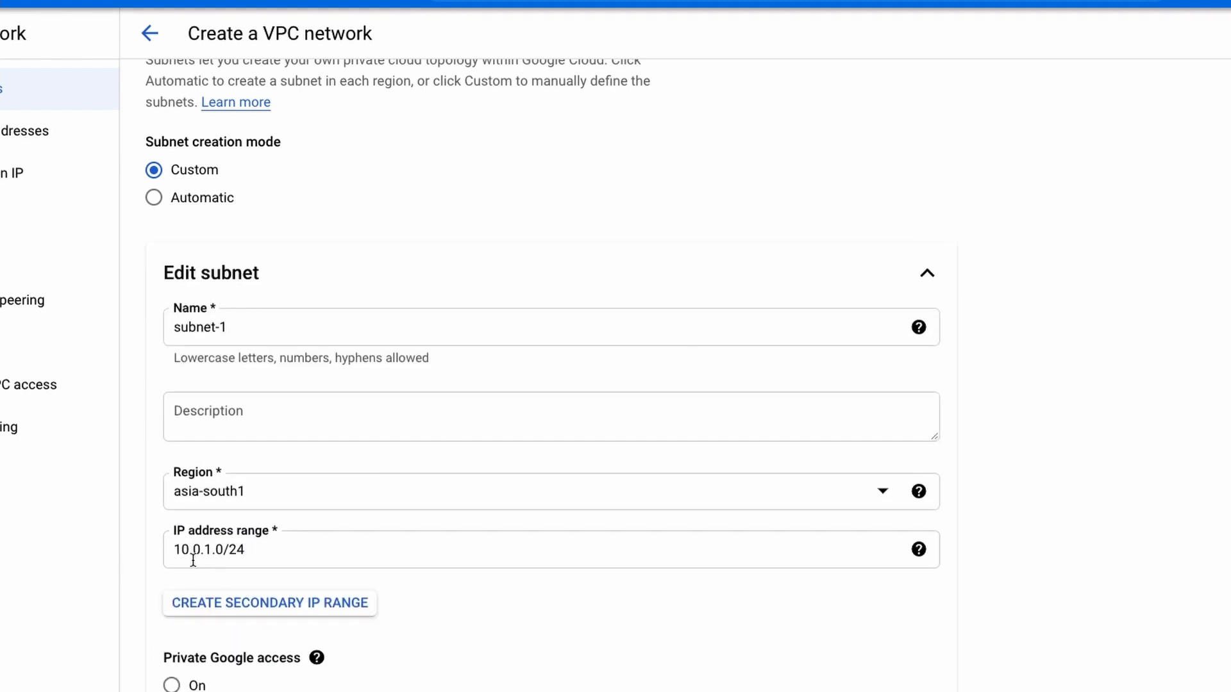
{"action": "scroll", "coordinate": [588, 582], "scroll_direction": "down", "scroll_amount": 6}
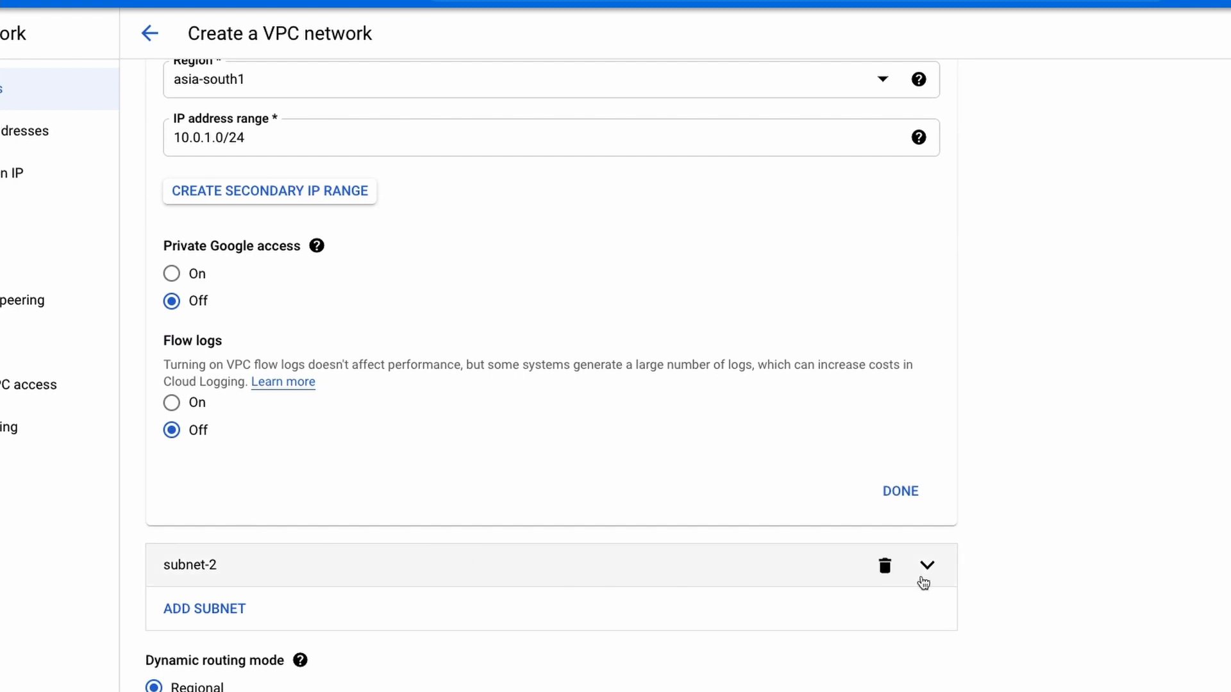
{"action": "left_click", "coordinate": [927, 565]}
{"action": "scroll", "coordinate": [462, 614], "scroll_direction": "up", "scroll_amount": 7}
{"action": "scroll", "coordinate": [464, 614], "scroll_direction": "down", "scroll_amount": 1}
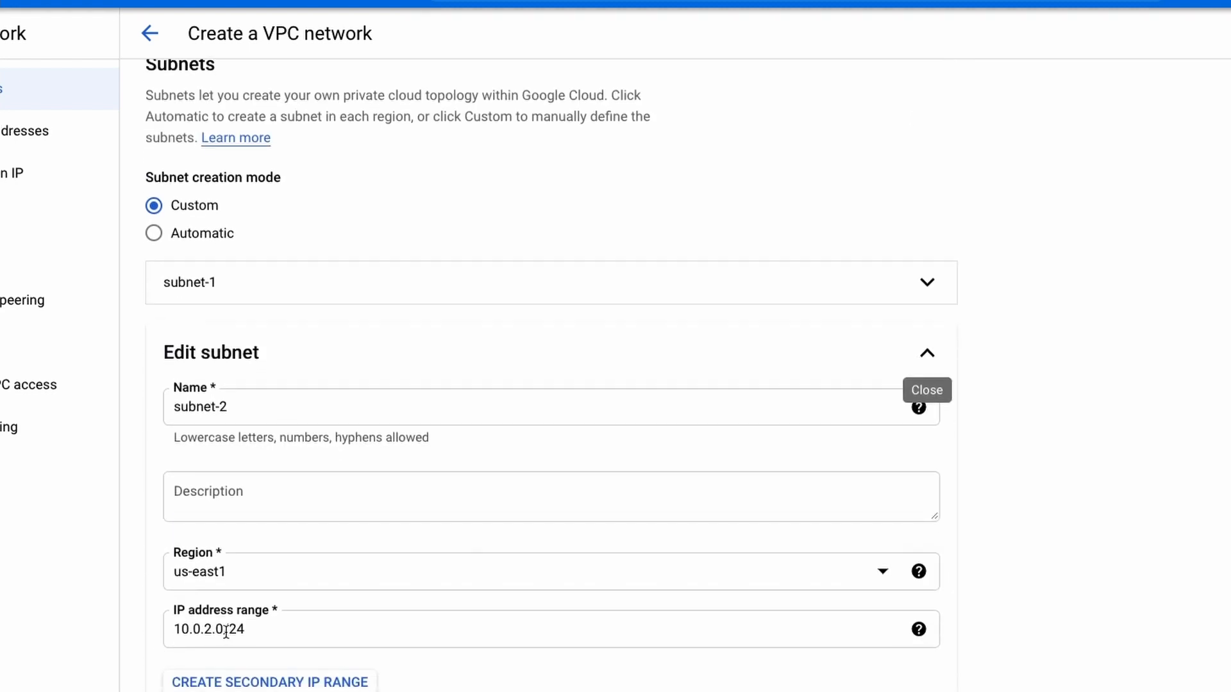
{"action": "scroll", "coordinate": [707, 655], "scroll_direction": "down", "scroll_amount": 5}
{"action": "left_click", "coordinate": [914, 579]}
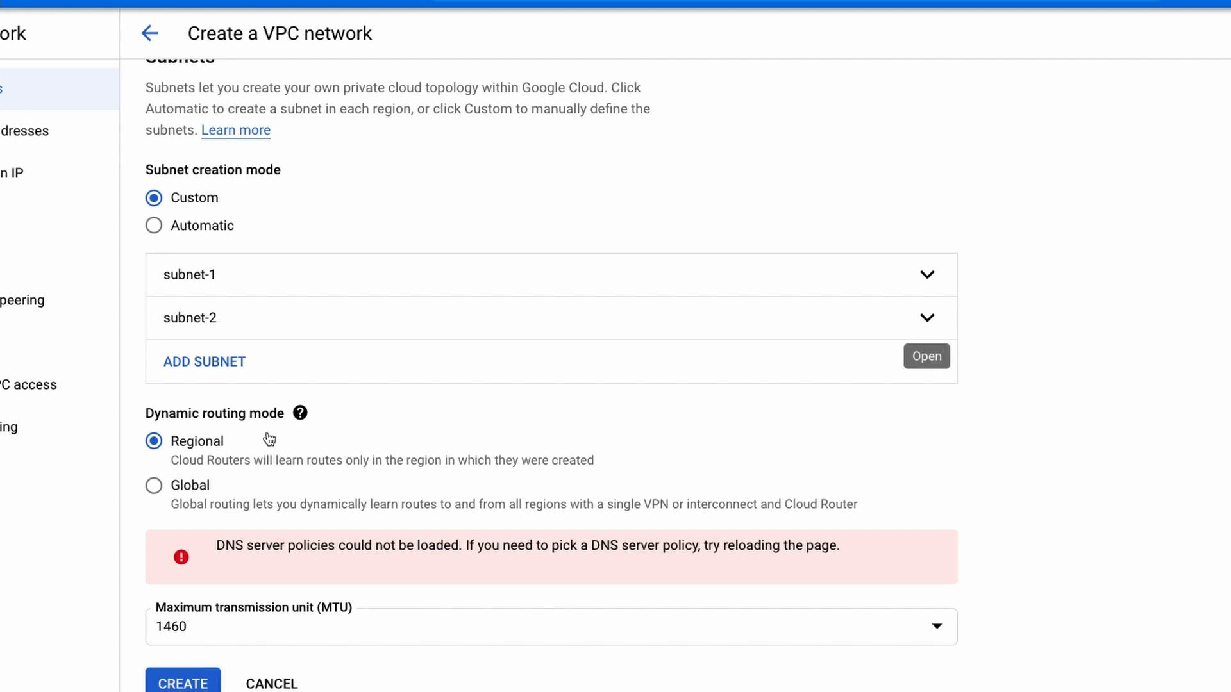
Read the help explanation for the dynamic routing mode and dismiss it.
{"action": "left_click", "coordinate": [301, 415]}
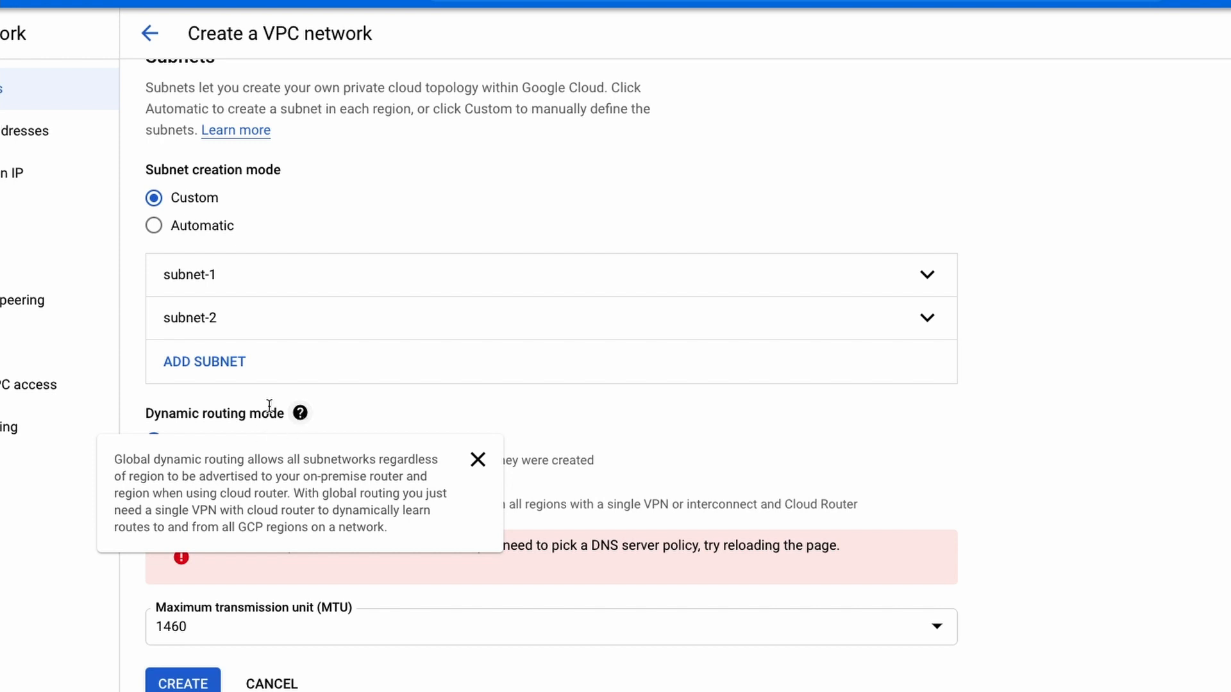
{"action": "left_click", "coordinate": [147, 418]}
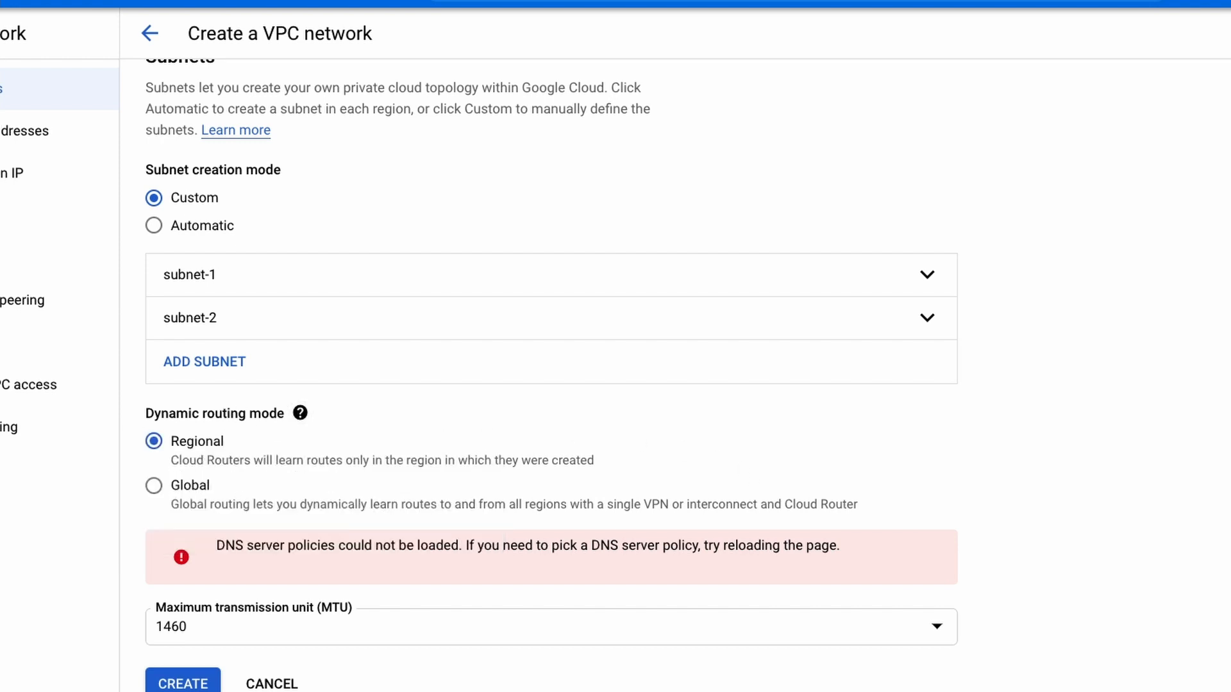
Create the production VPC network, and inspect the default network's subnets in the network list.
{"action": "left_click", "coordinate": [182, 683]}
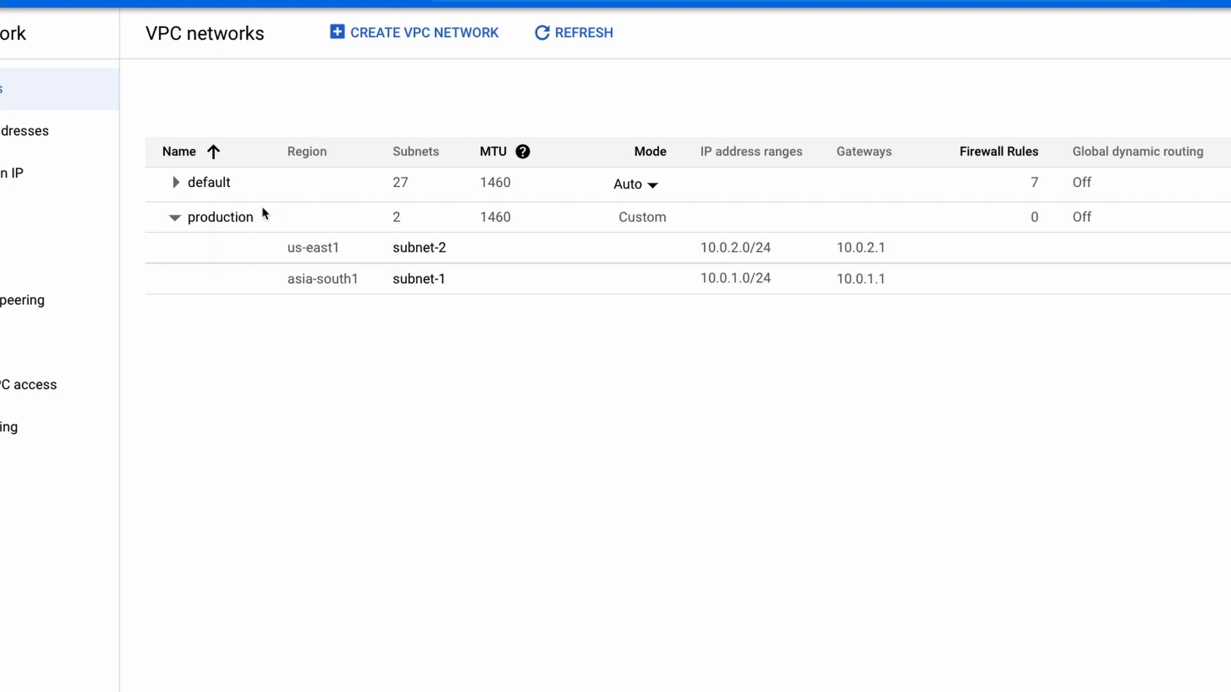
{"action": "left_click", "coordinate": [175, 184]}
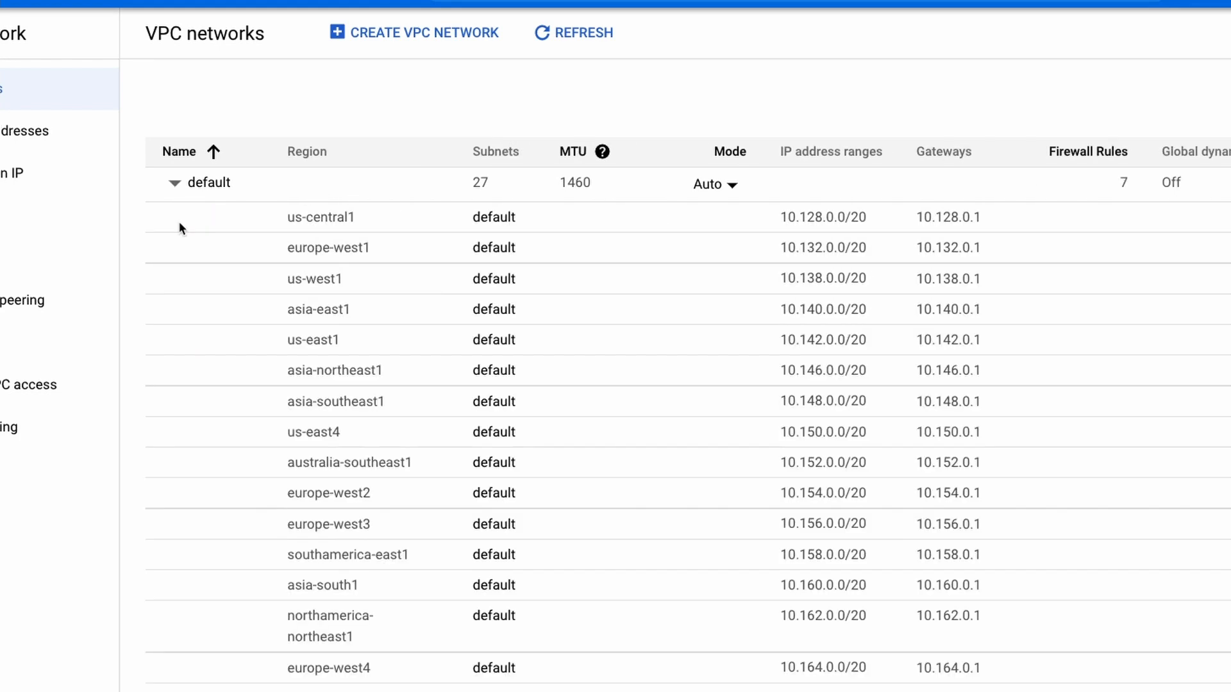
{"action": "left_click", "coordinate": [175, 182]}
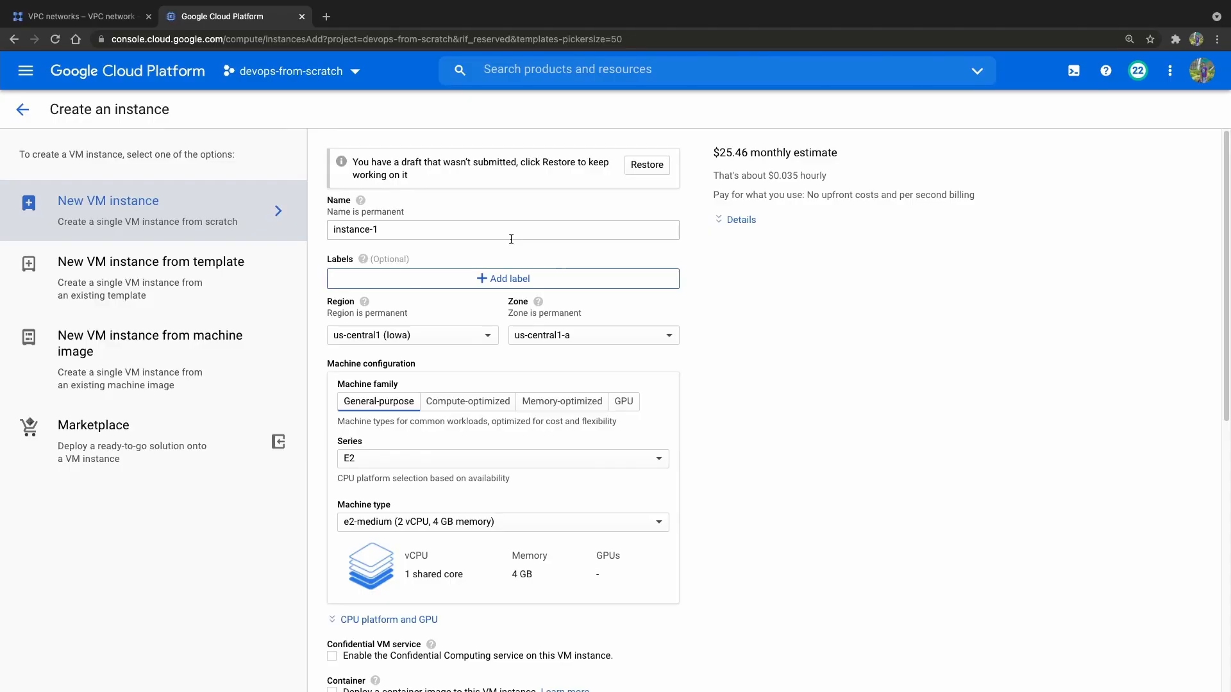
Configure a new VM instance named nginx-proxy in us-east1 (South Carolina) with the e2-micro machine type.
{"action": "triple_click", "coordinate": [510, 239]}
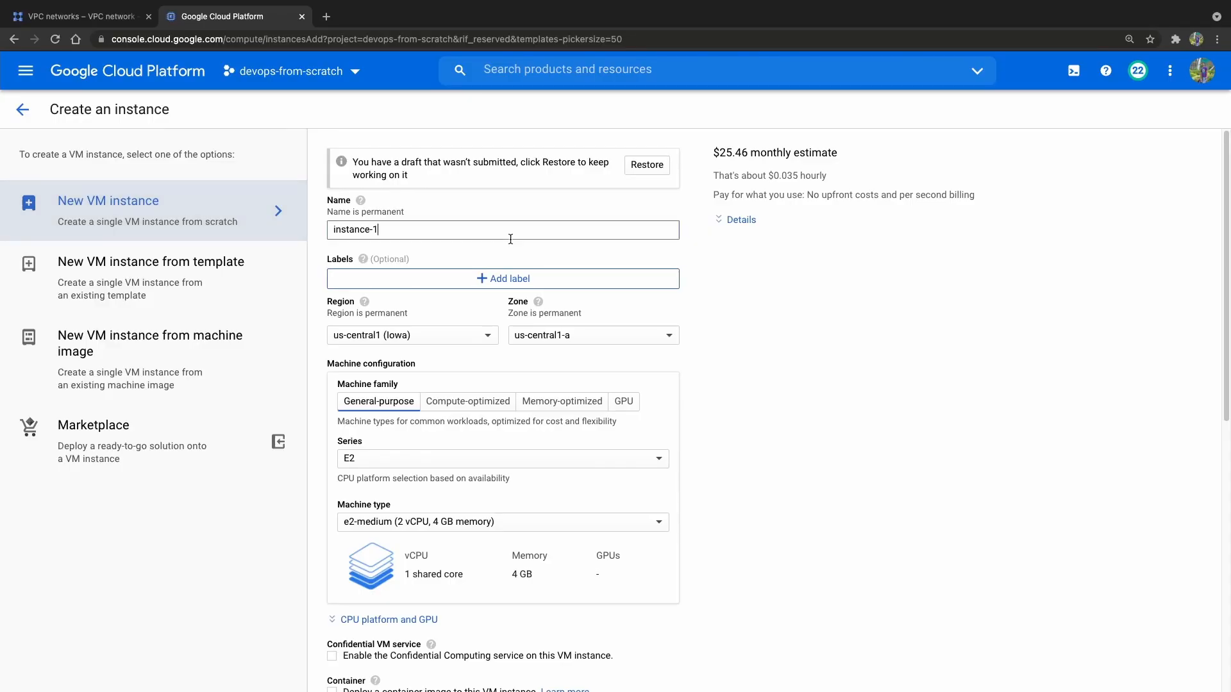
{"action": "type", "text": "nginx-proxy"}
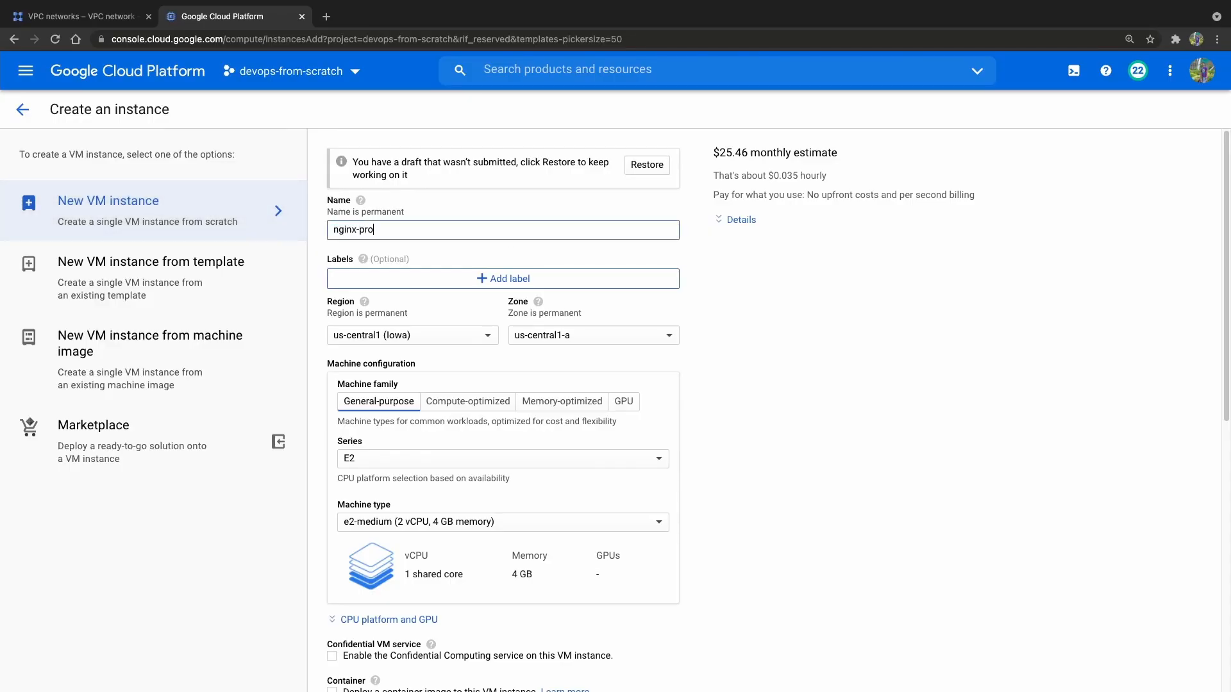
{"action": "left_click", "coordinate": [462, 340]}
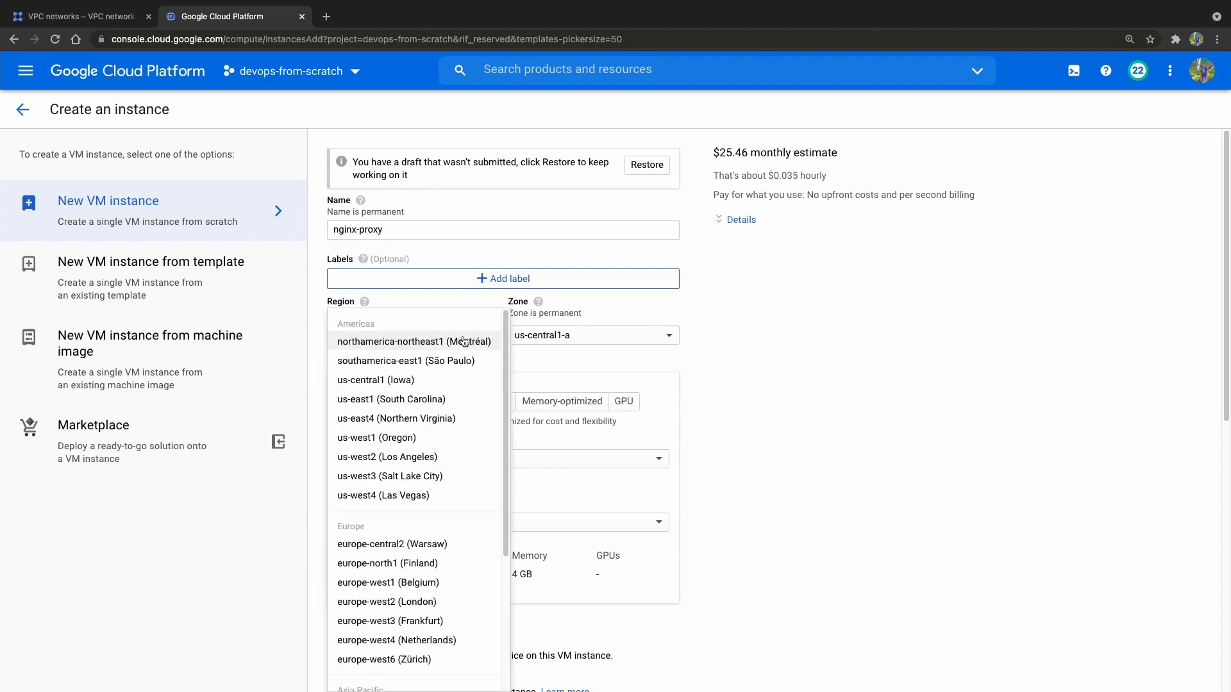
{"action": "left_click", "coordinate": [424, 401]}
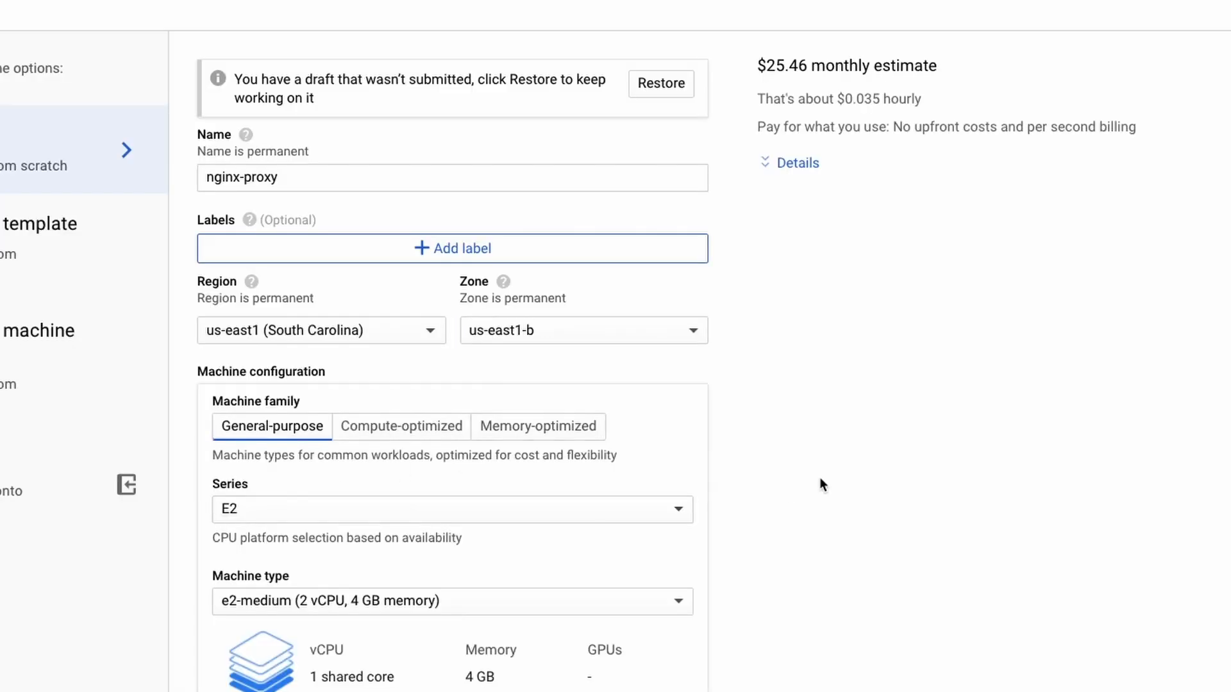
{"action": "left_click", "coordinate": [409, 522]}
{"action": "left_click", "coordinate": [365, 472]}
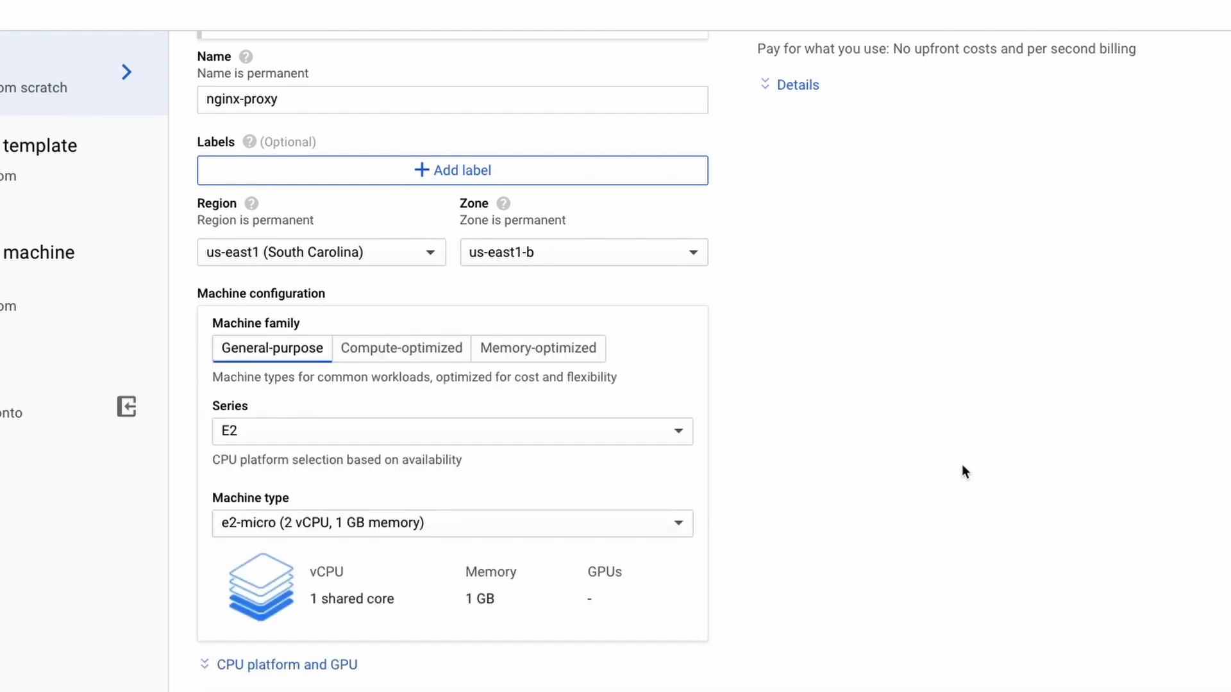
Assign the nginx-proxy instance's network interface to the production network and the subnet-2 (10.0.2.0/24) subnetwork.
{"action": "scroll", "coordinate": [962, 469], "scroll_direction": "down", "scroll_amount": 3}
{"action": "scroll", "coordinate": [961, 472], "scroll_direction": "down", "scroll_amount": 6}
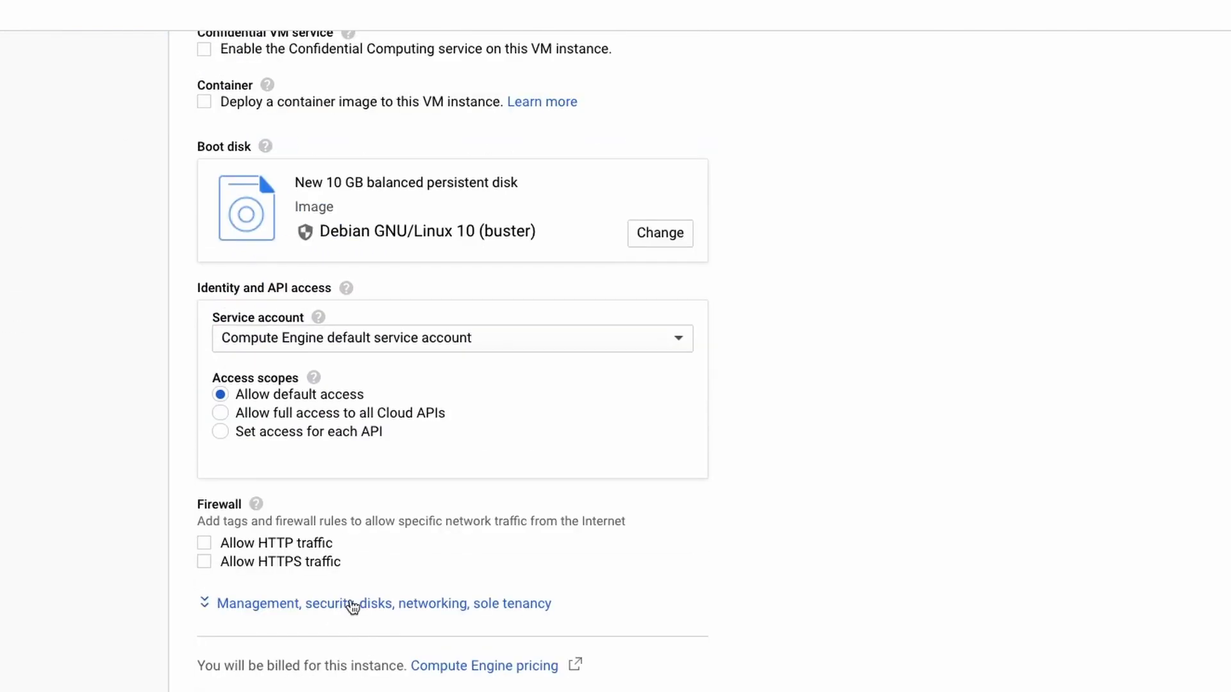
{"action": "left_click", "coordinate": [352, 607]}
{"action": "scroll", "coordinate": [890, 547], "scroll_direction": "down", "scroll_amount": 5}
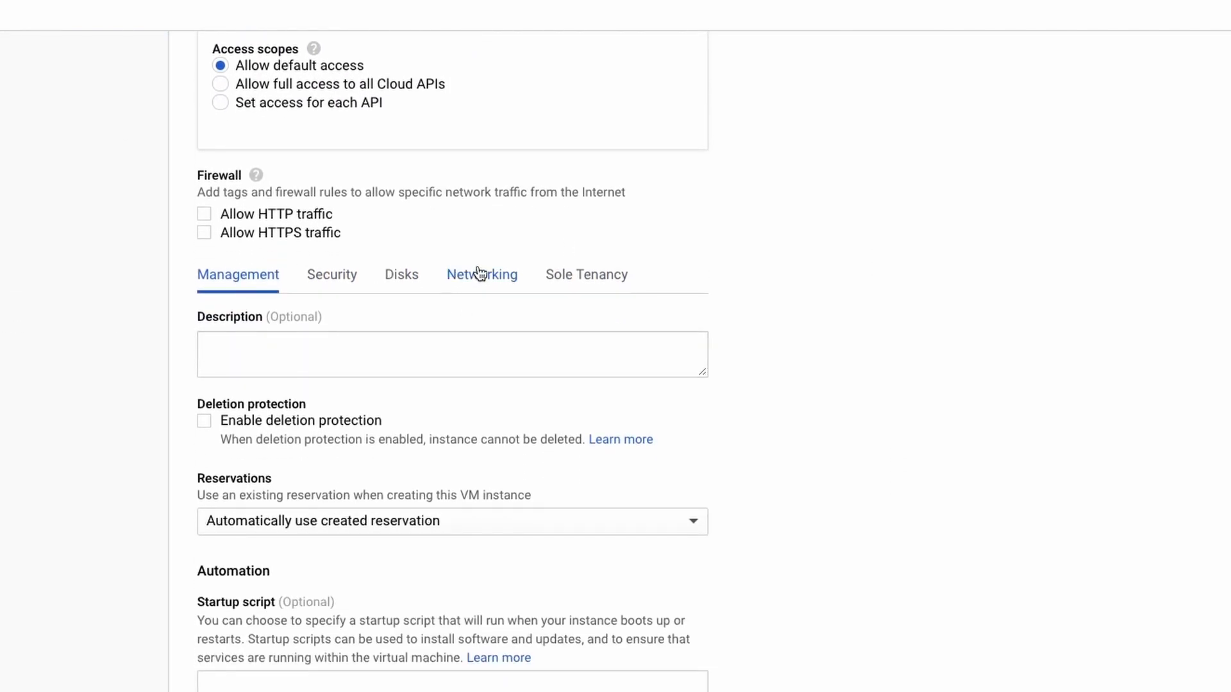
{"action": "left_click", "coordinate": [480, 275]}
{"action": "scroll", "coordinate": [852, 361], "scroll_direction": "down", "scroll_amount": 1}
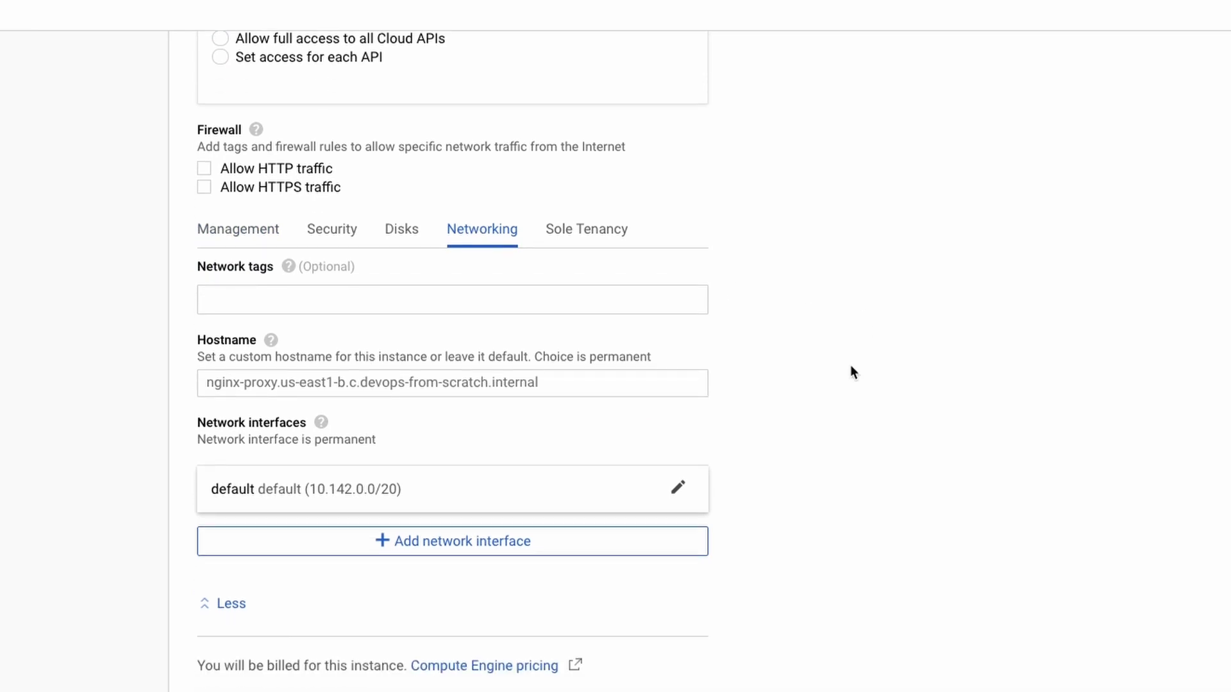
{"action": "left_click", "coordinate": [678, 489]}
{"action": "left_click", "coordinate": [468, 575]}
{"action": "left_click", "coordinate": [435, 604]}
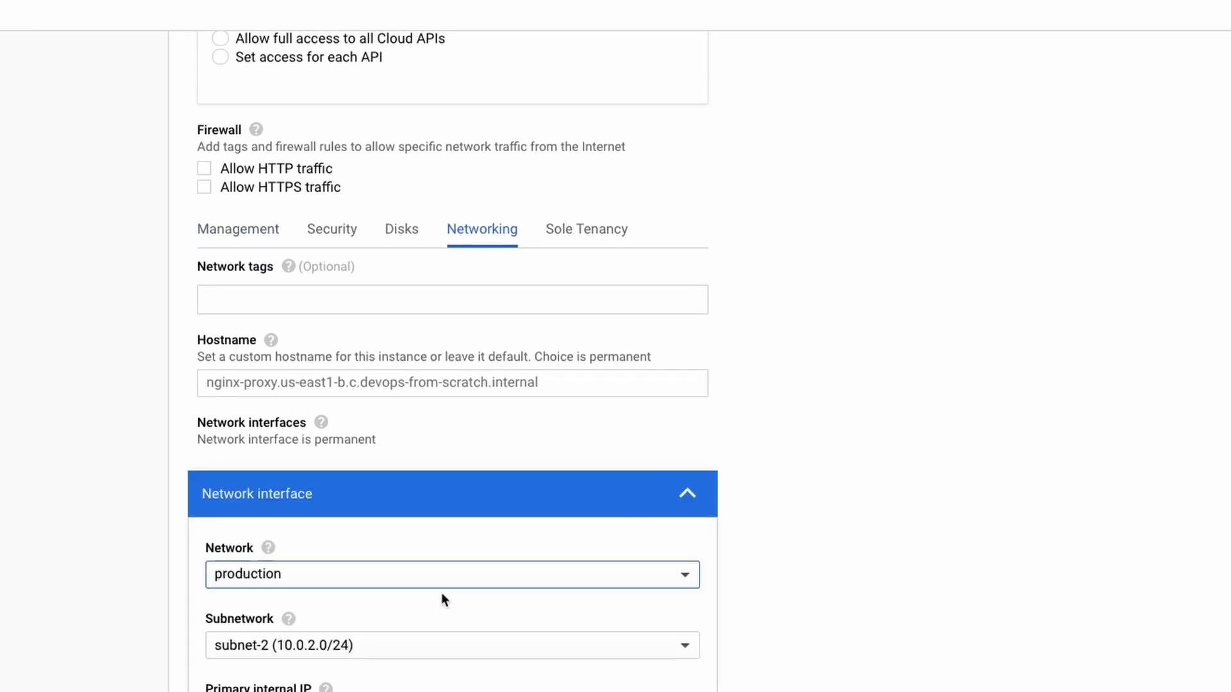
{"action": "scroll", "coordinate": [948, 546], "scroll_direction": "down", "scroll_amount": 3}
{"action": "left_click", "coordinate": [481, 477]}
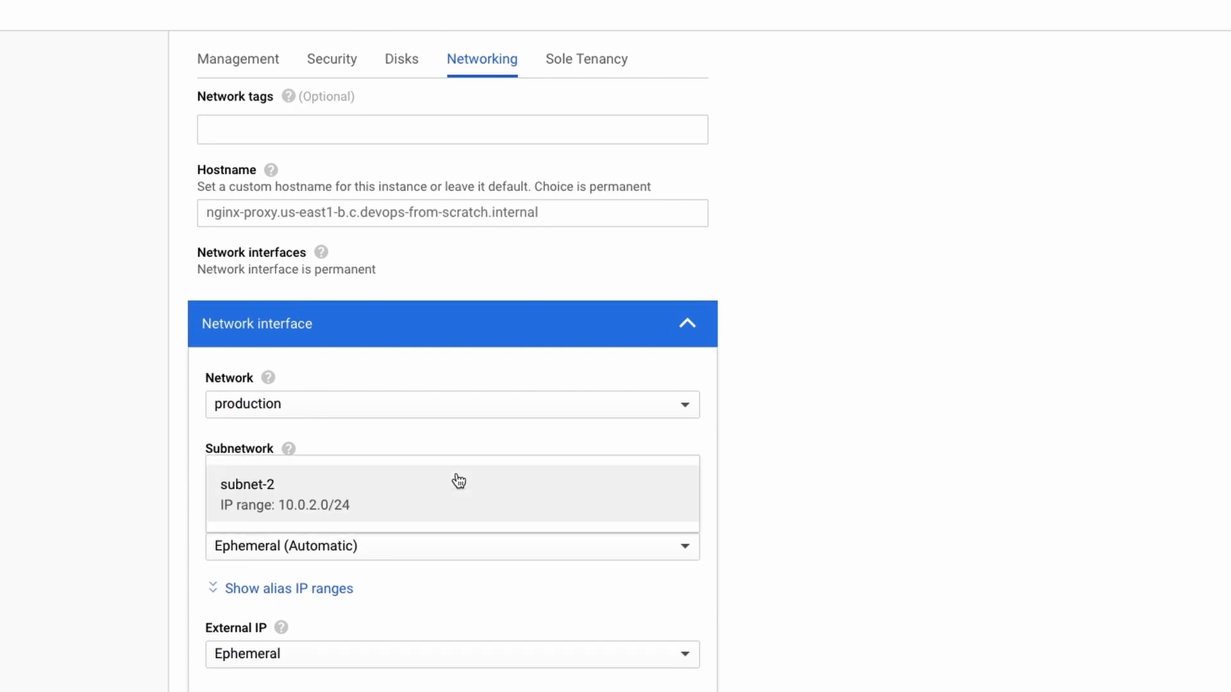
{"action": "left_click", "coordinate": [299, 505]}
Examine the available primary internal IP options for the nginx-proxy network interface without changing the selection.
{"action": "scroll", "coordinate": [335, 365], "scroll_direction": "down", "scroll_amount": 3}
{"action": "mouse_move", "coordinate": [325, 348]}
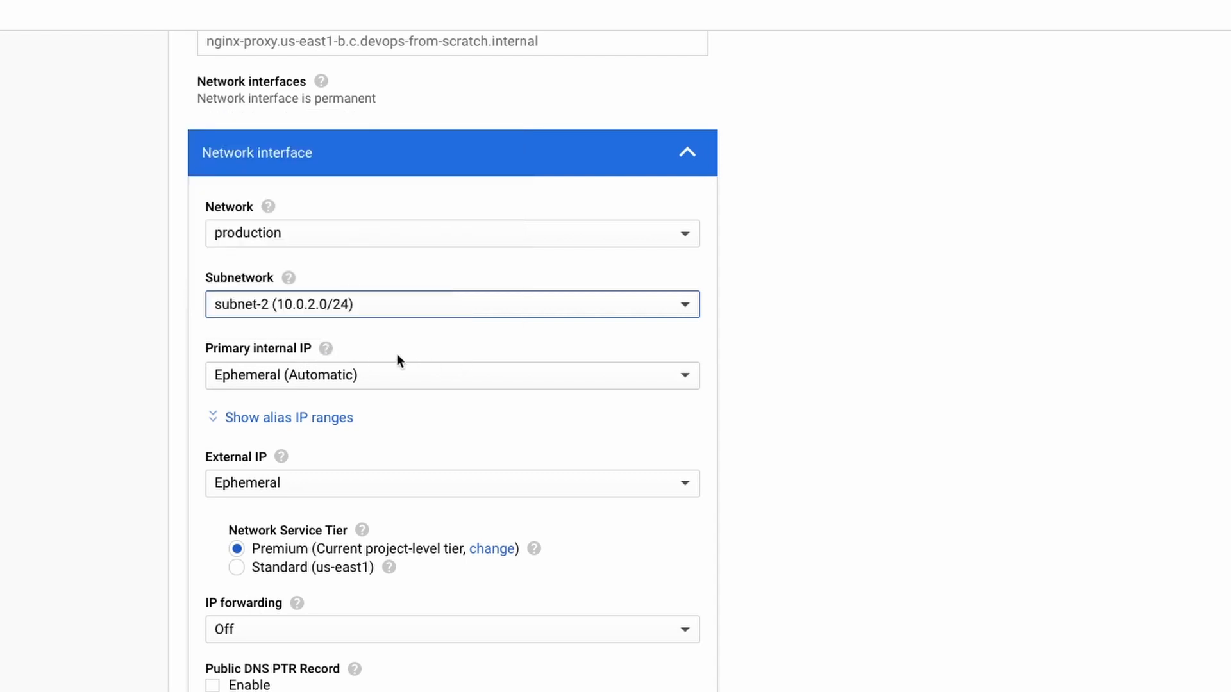
{"action": "left_click", "coordinate": [397, 374]}
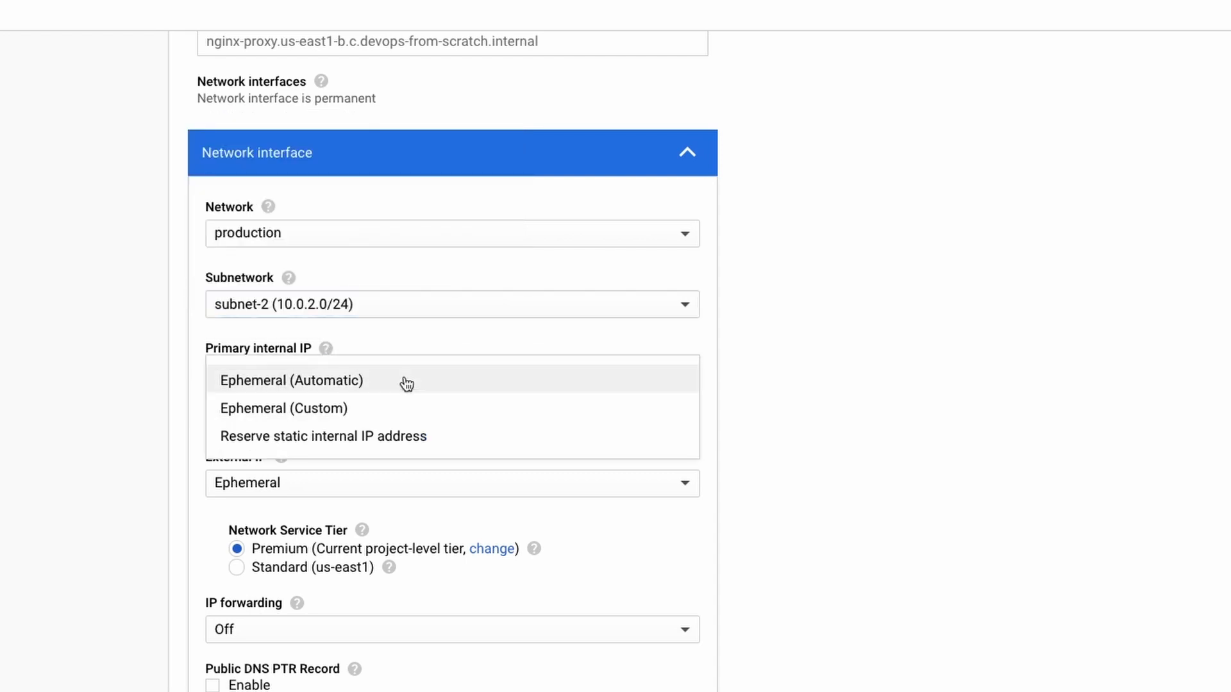
{"action": "left_click", "coordinate": [433, 332]}
Confirm the network interface settings and create the nginx-proxy instance.
{"action": "scroll", "coordinate": [372, 487], "scroll_direction": "down", "scroll_amount": 3}
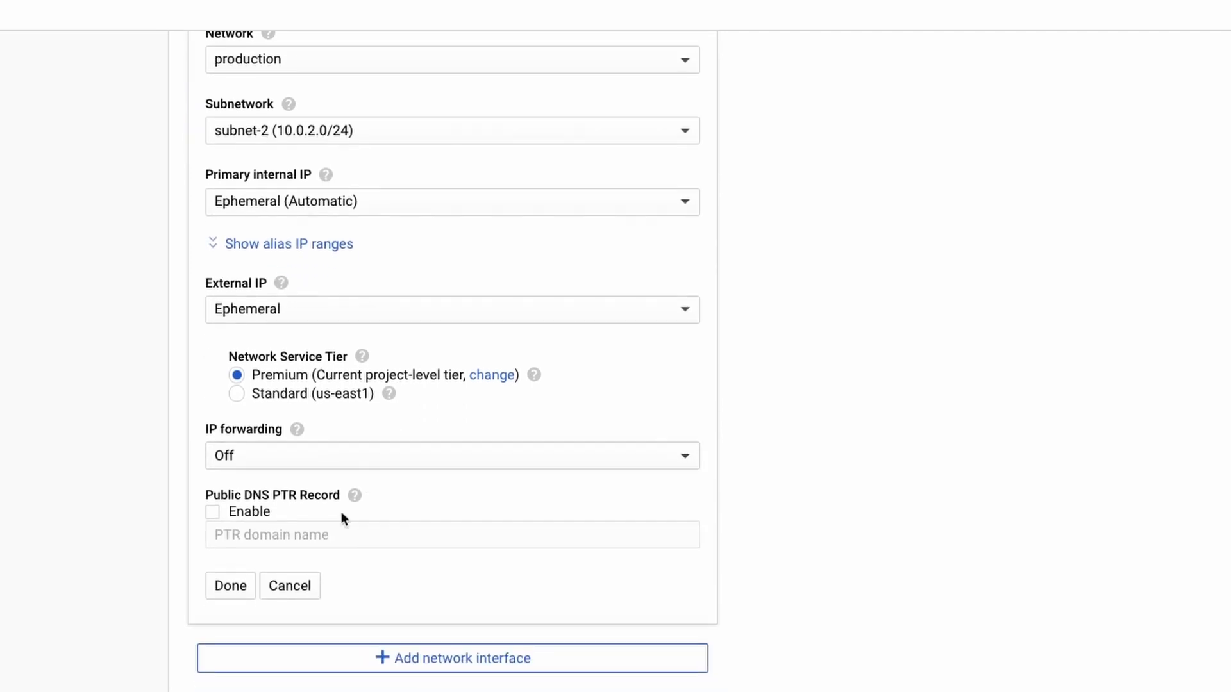
{"action": "left_click", "coordinate": [235, 593]}
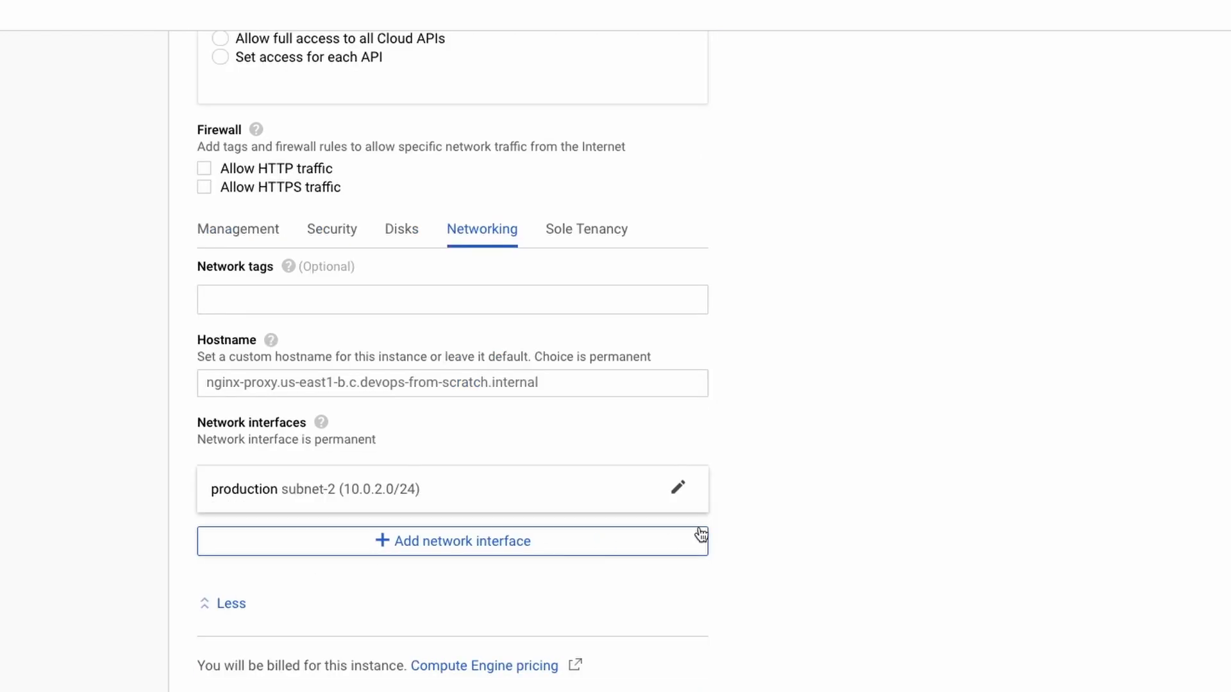
{"action": "left_click", "coordinate": [349, 595]}
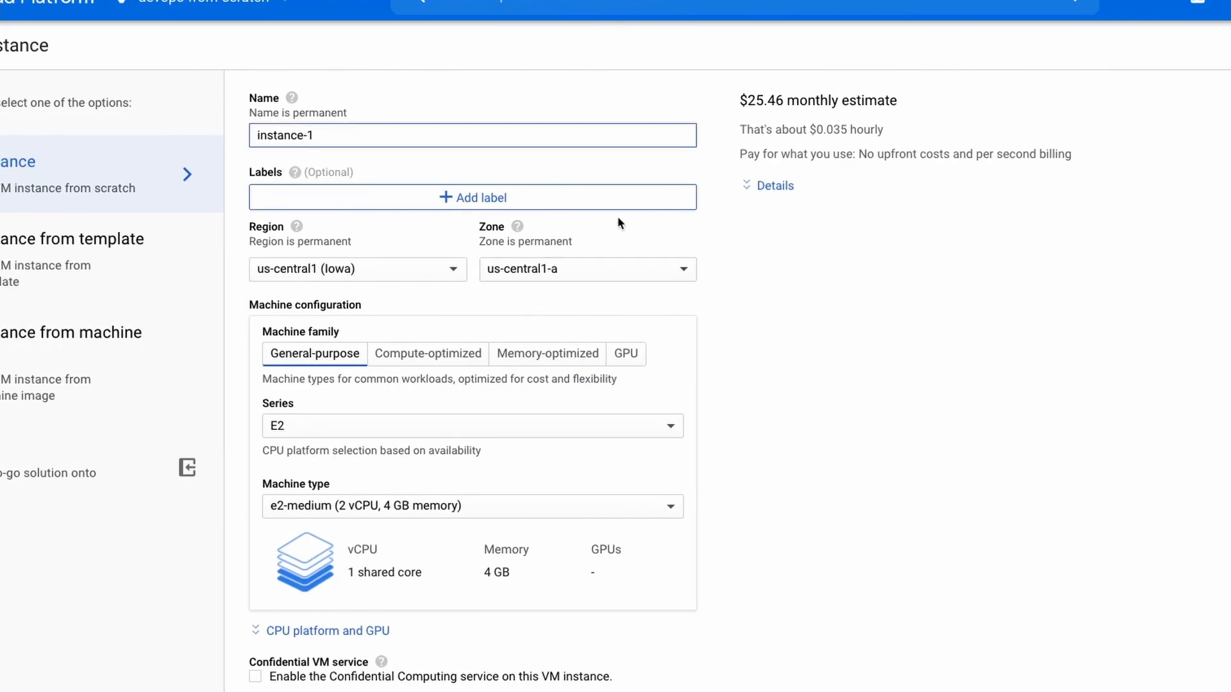
Configure another VM instance named webapp-1 in us-east1 (South Carolina) with the e2-micro machine type.
{"action": "key", "text": "ctrl+a"}
{"action": "type", "text": "webapp-"}
{"action": "left_click", "coordinate": [407, 266]}
{"action": "left_click", "coordinate": [357, 398]}
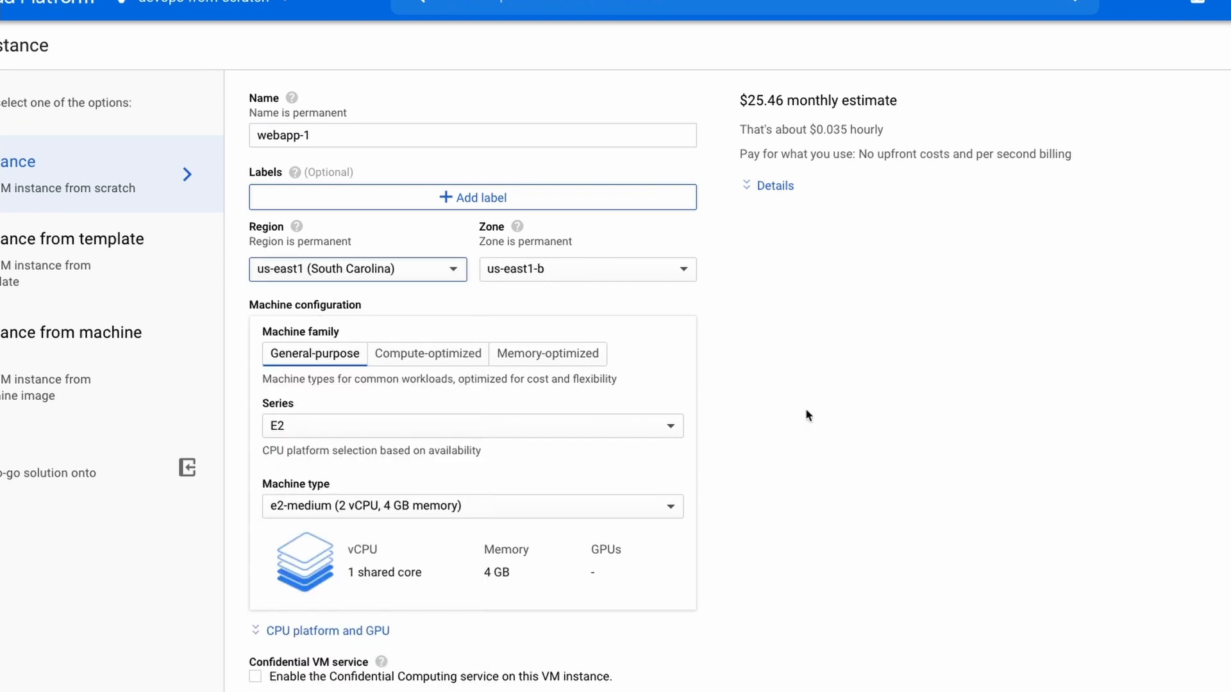
{"action": "scroll", "coordinate": [836, 417], "scroll_direction": "down", "scroll_amount": 3}
{"action": "left_click", "coordinate": [472, 357]}
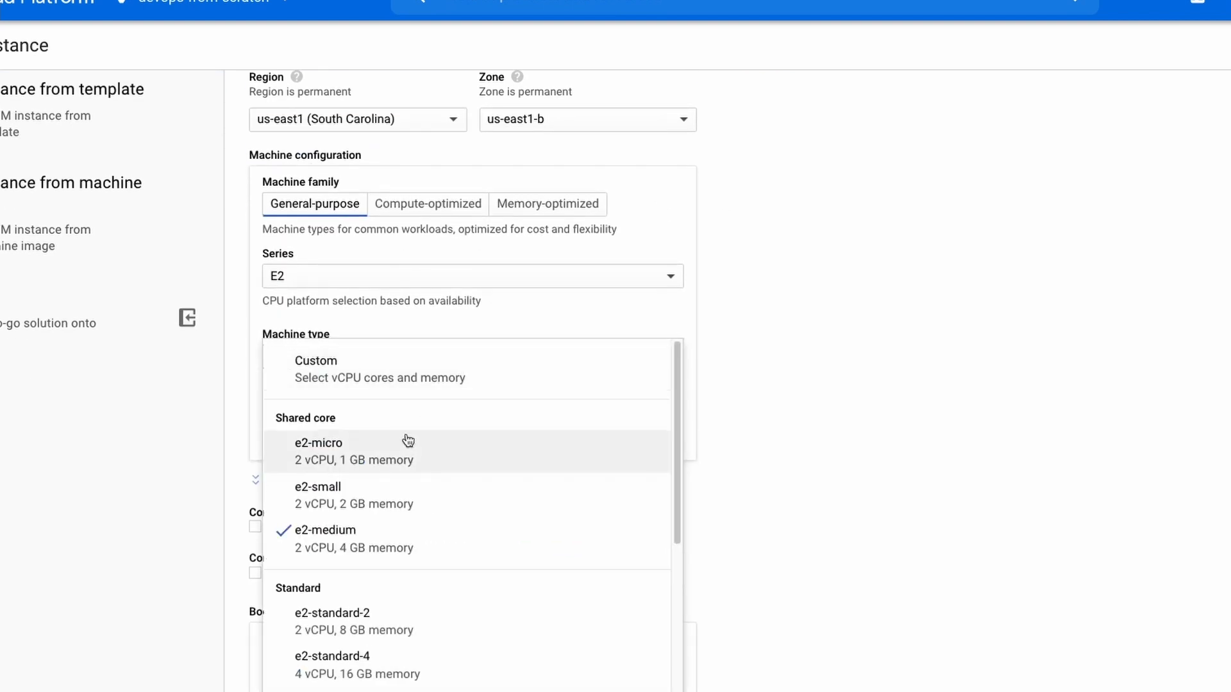
{"action": "left_click", "coordinate": [407, 440]}
Switch the webapp-1 instance's default network interface to the production network.
{"action": "scroll", "coordinate": [769, 453], "scroll_direction": "down", "scroll_amount": 4}
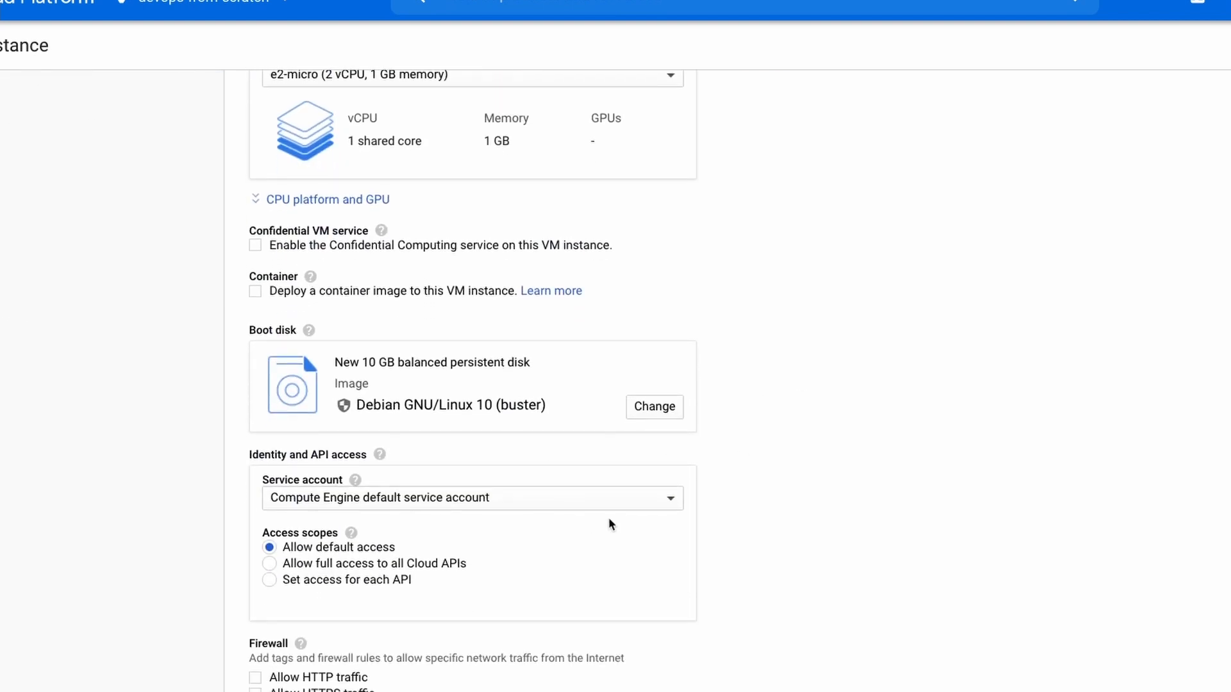
{"action": "scroll", "coordinate": [609, 524], "scroll_direction": "down", "scroll_amount": 1}
{"action": "left_click", "coordinate": [474, 660]}
{"action": "scroll", "coordinate": [757, 585], "scroll_direction": "down", "scroll_amount": 2}
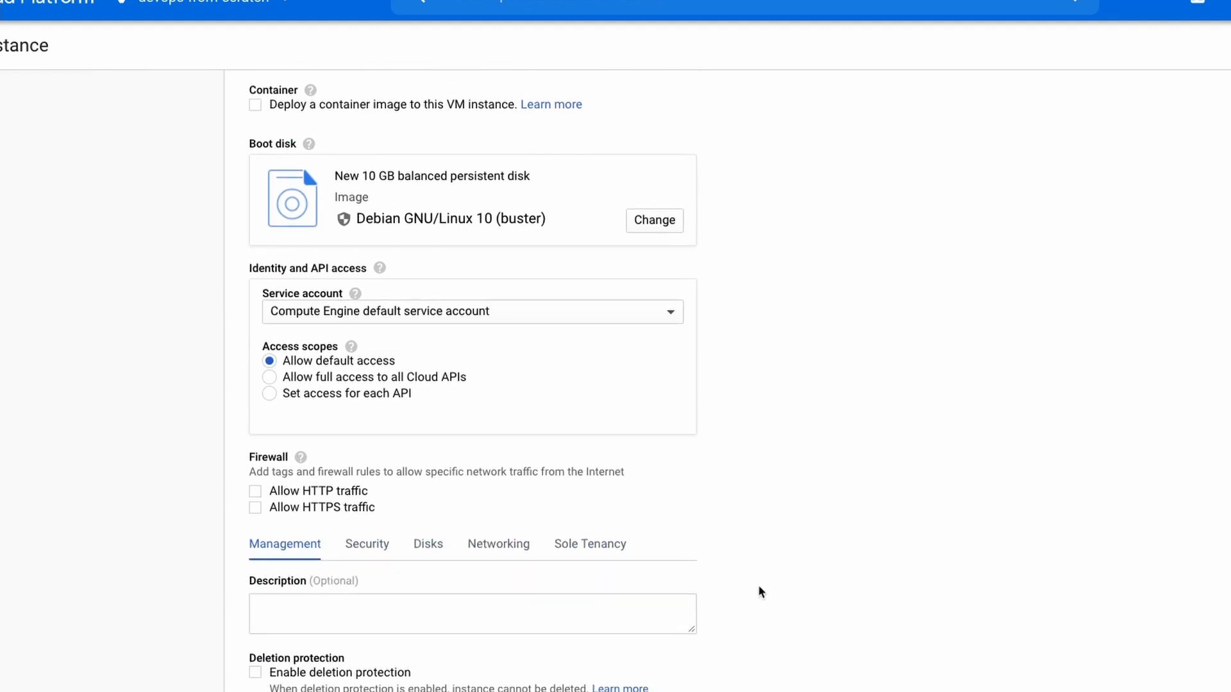
{"action": "left_click", "coordinate": [491, 520]}
{"action": "scroll", "coordinate": [801, 500], "scroll_direction": "down", "scroll_amount": 4}
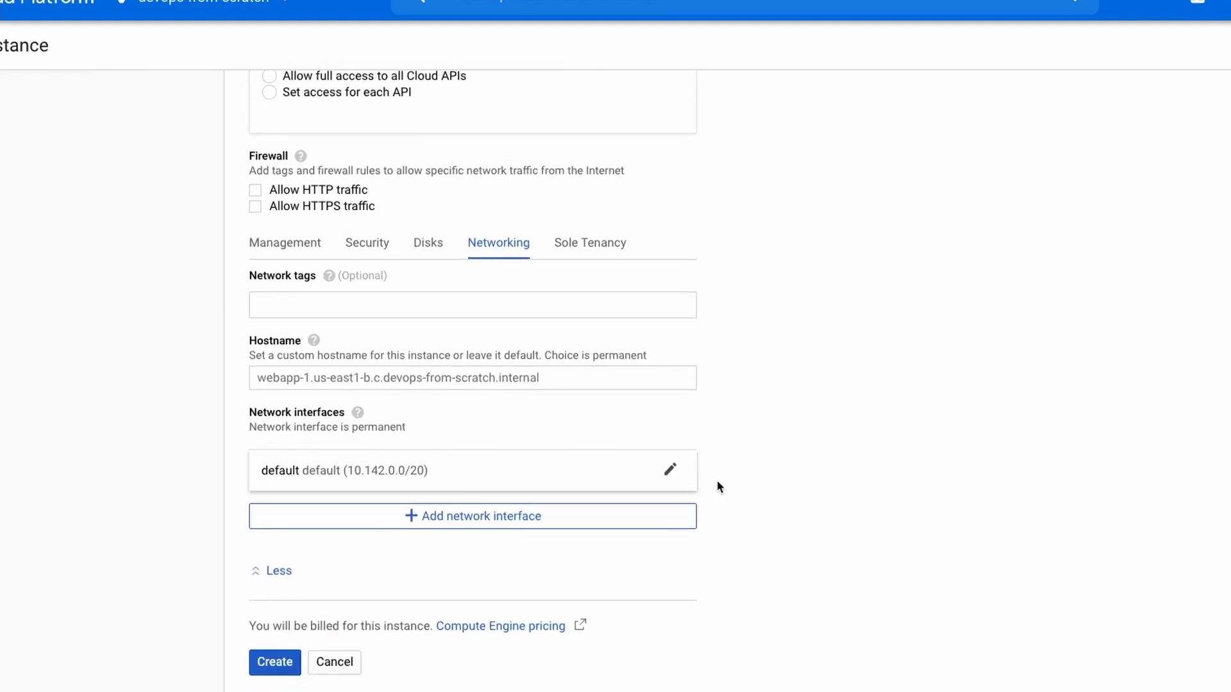
{"action": "left_click", "coordinate": [670, 475]}
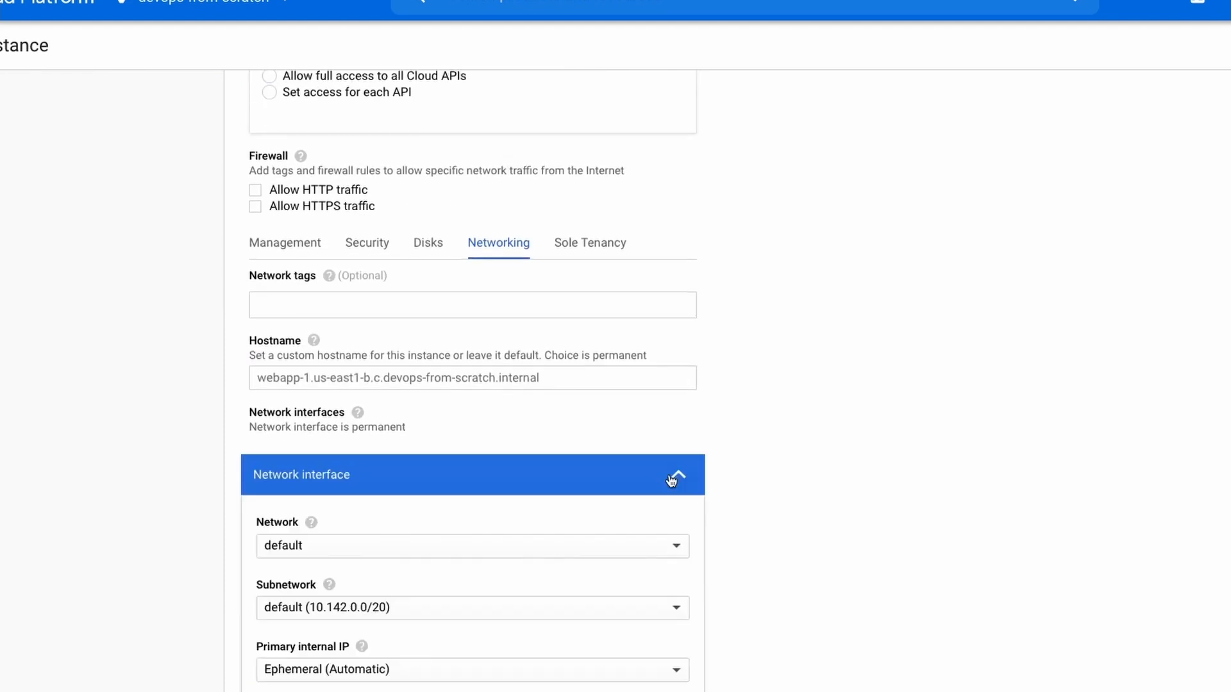
{"action": "scroll", "coordinate": [914, 472], "scroll_direction": "down", "scroll_amount": 4}
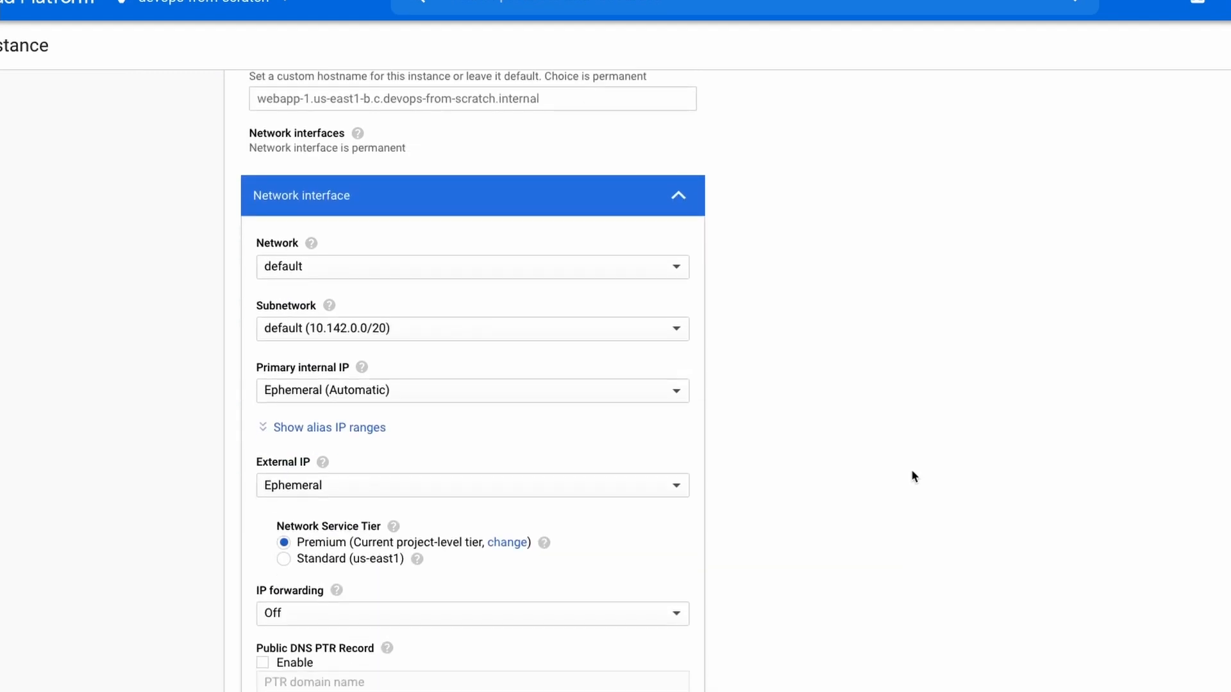
{"action": "left_click", "coordinate": [325, 267]}
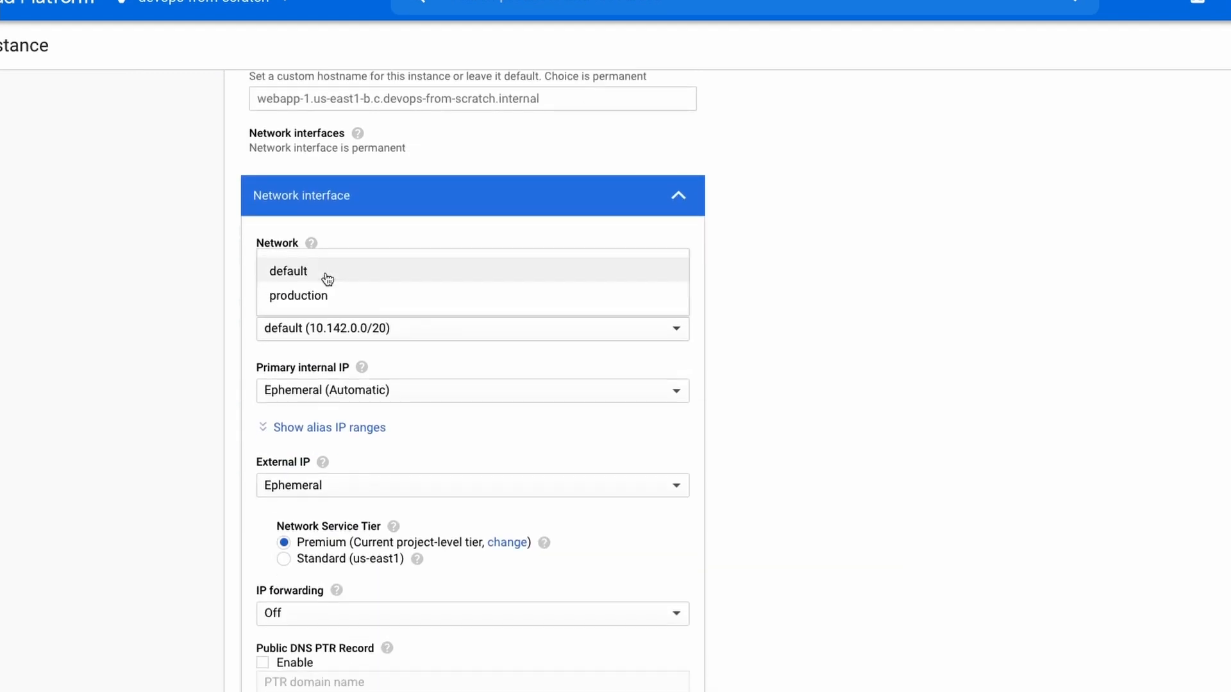
{"action": "left_click", "coordinate": [330, 295]}
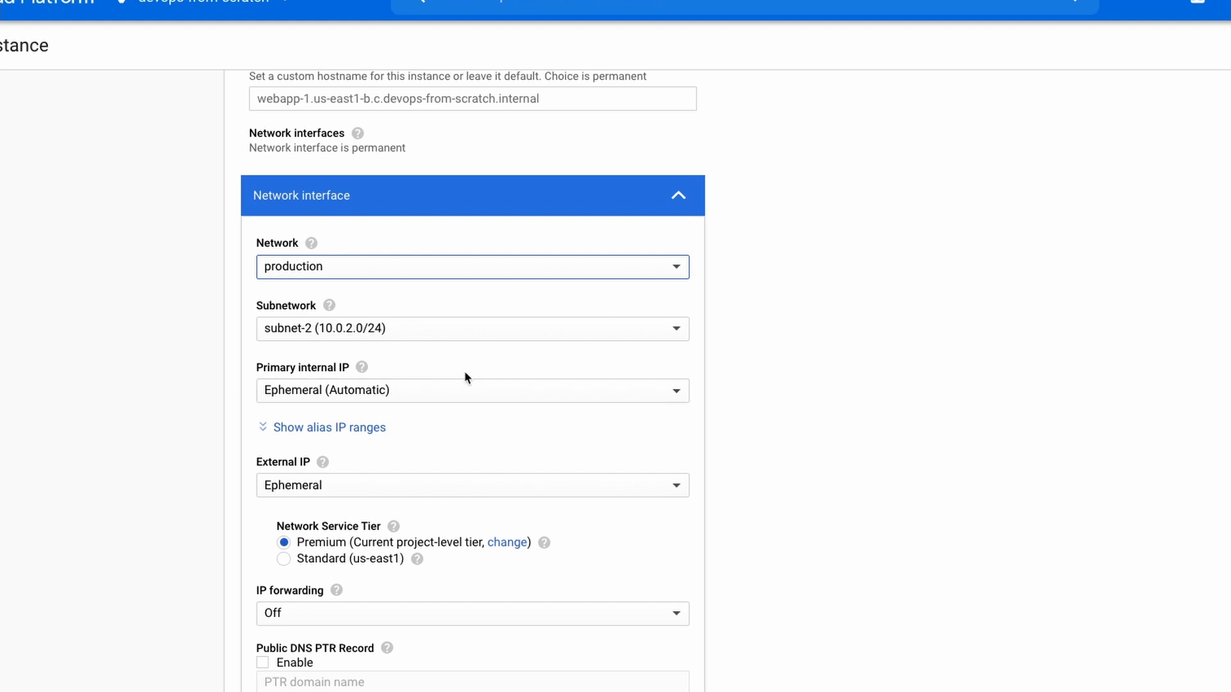
Confirm the network interface settings and create the webapp-1 instance.
{"action": "scroll", "coordinate": [471, 364], "scroll_direction": "down", "scroll_amount": 2}
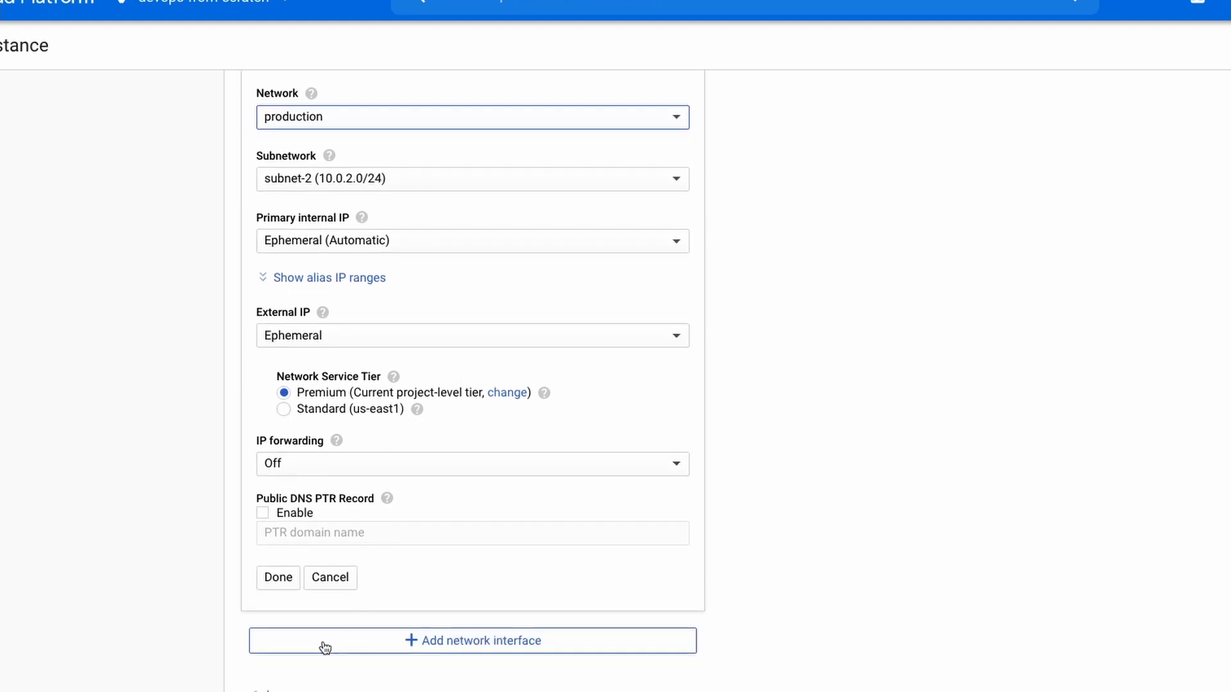
{"action": "left_click", "coordinate": [278, 575]}
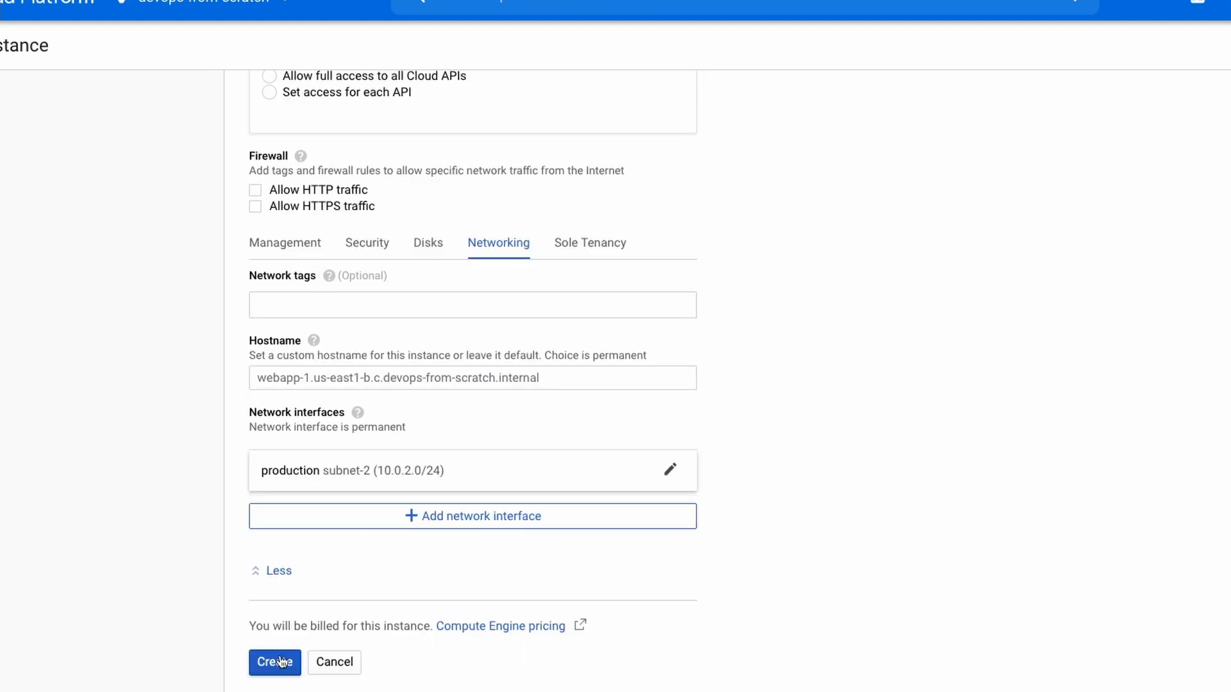
{"action": "left_click", "coordinate": [276, 670]}
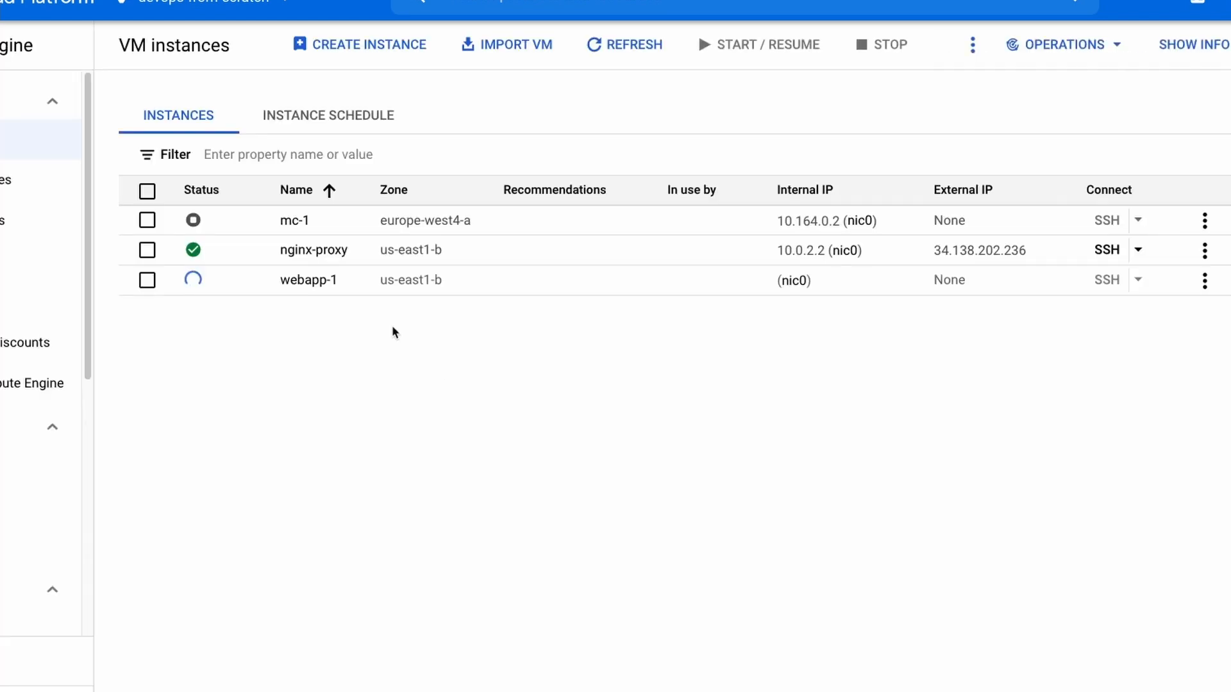
Configure a further VM instance named database in us-east1 (South Carolina) with the e2-micro machine type.
{"action": "left_click", "coordinate": [417, 44]}
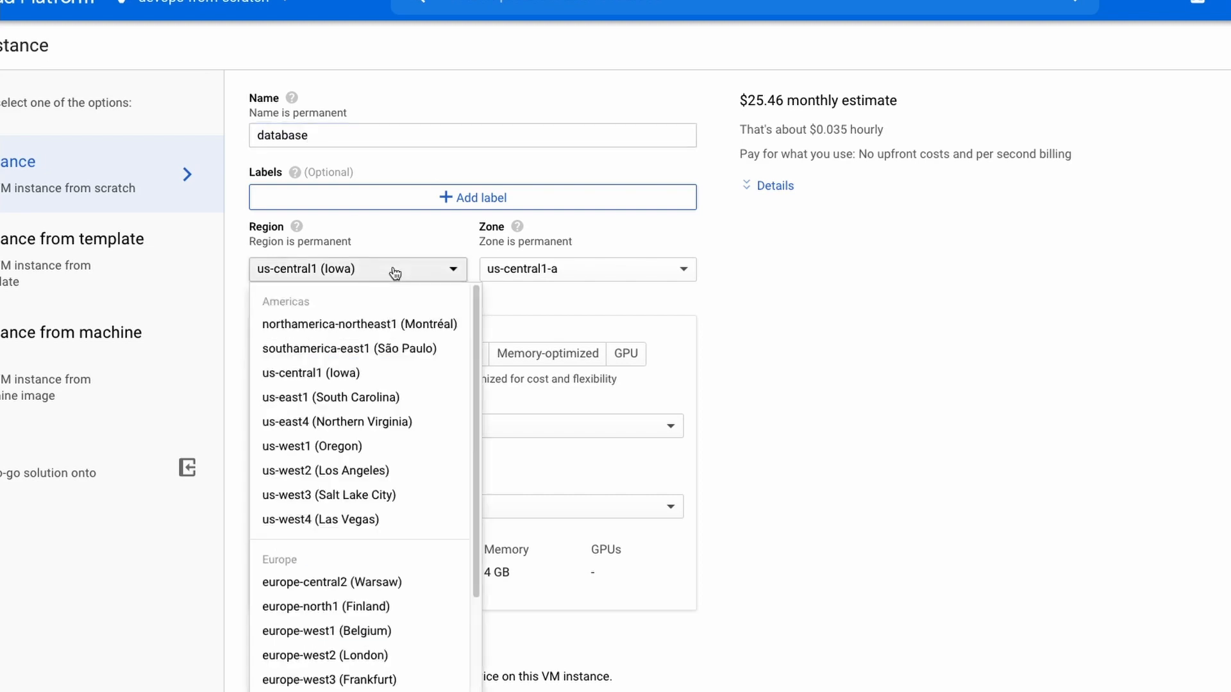
{"action": "left_click", "coordinate": [330, 397]}
{"action": "scroll", "coordinate": [748, 398], "scroll_direction": "down", "scroll_amount": 3}
{"action": "left_click", "coordinate": [410, 351]}
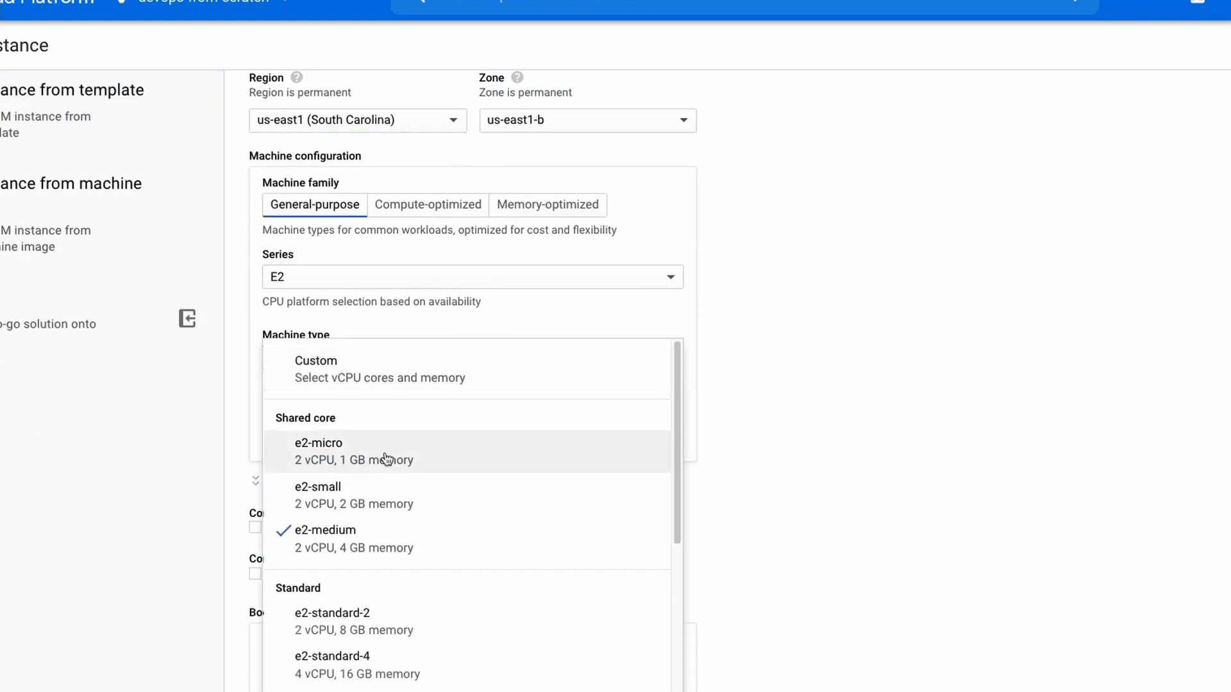
{"action": "left_click", "coordinate": [384, 449]}
Switch the database instance's default network interface to the production network.
{"action": "scroll", "coordinate": [631, 405], "scroll_direction": "down", "scroll_amount": 3}
{"action": "scroll", "coordinate": [632, 403], "scroll_direction": "down", "scroll_amount": 4}
{"action": "left_click", "coordinate": [425, 574]}
{"action": "scroll", "coordinate": [462, 513], "scroll_direction": "down", "scroll_amount": 2}
{"action": "left_click", "coordinate": [499, 423]}
{"action": "scroll", "coordinate": [526, 442], "scroll_direction": "down", "scroll_amount": 2}
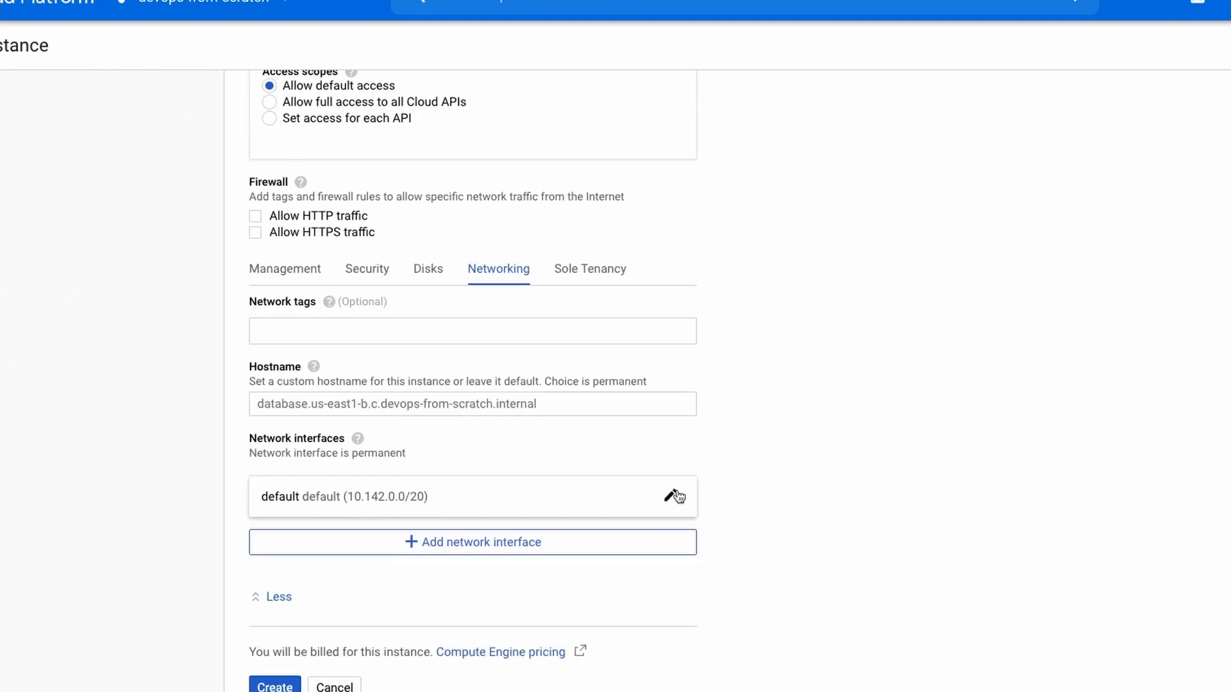
{"action": "left_click", "coordinate": [676, 497]}
{"action": "left_click", "coordinate": [480, 572]}
{"action": "left_click", "coordinate": [480, 600]}
{"action": "scroll", "coordinate": [802, 557], "scroll_direction": "down", "scroll_amount": 4}
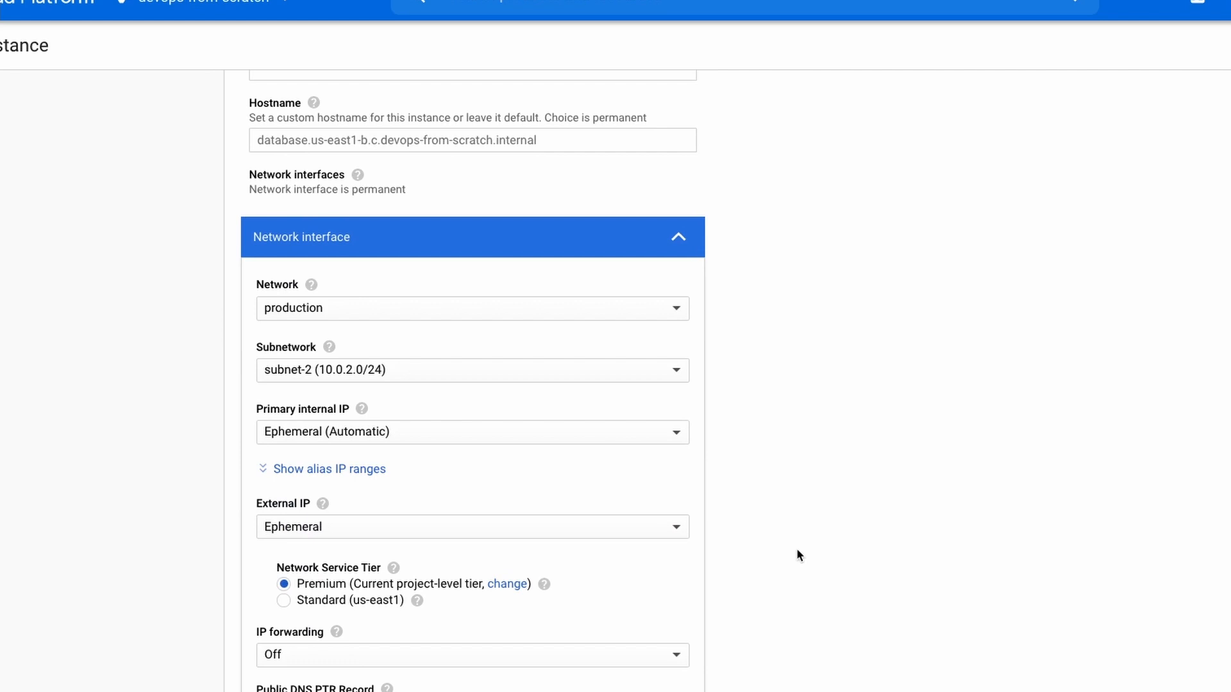
Confirm the network interface settings and create the database instance.
{"action": "scroll", "coordinate": [796, 548], "scroll_direction": "down", "scroll_amount": 4}
{"action": "left_click", "coordinate": [277, 508]}
{"action": "left_click", "coordinate": [282, 662]}
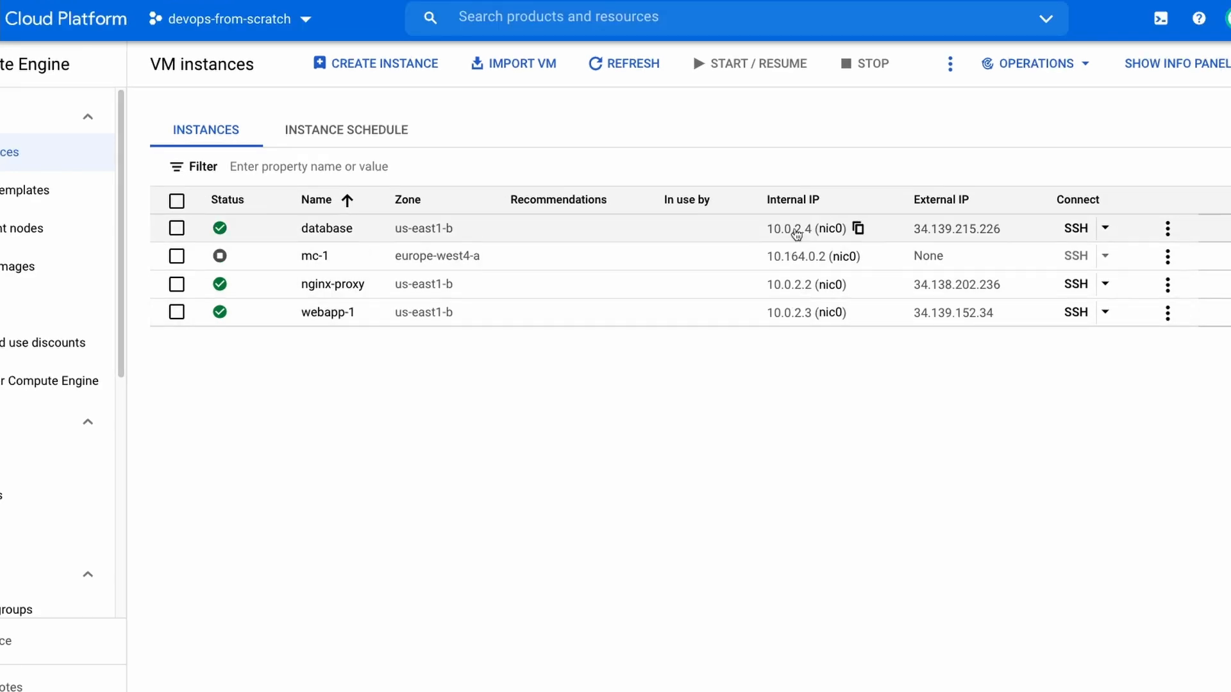
Sort the VM instances by internal IP and copy the nginx-proxy instance's external IP address.
{"action": "left_click", "coordinate": [801, 199]}
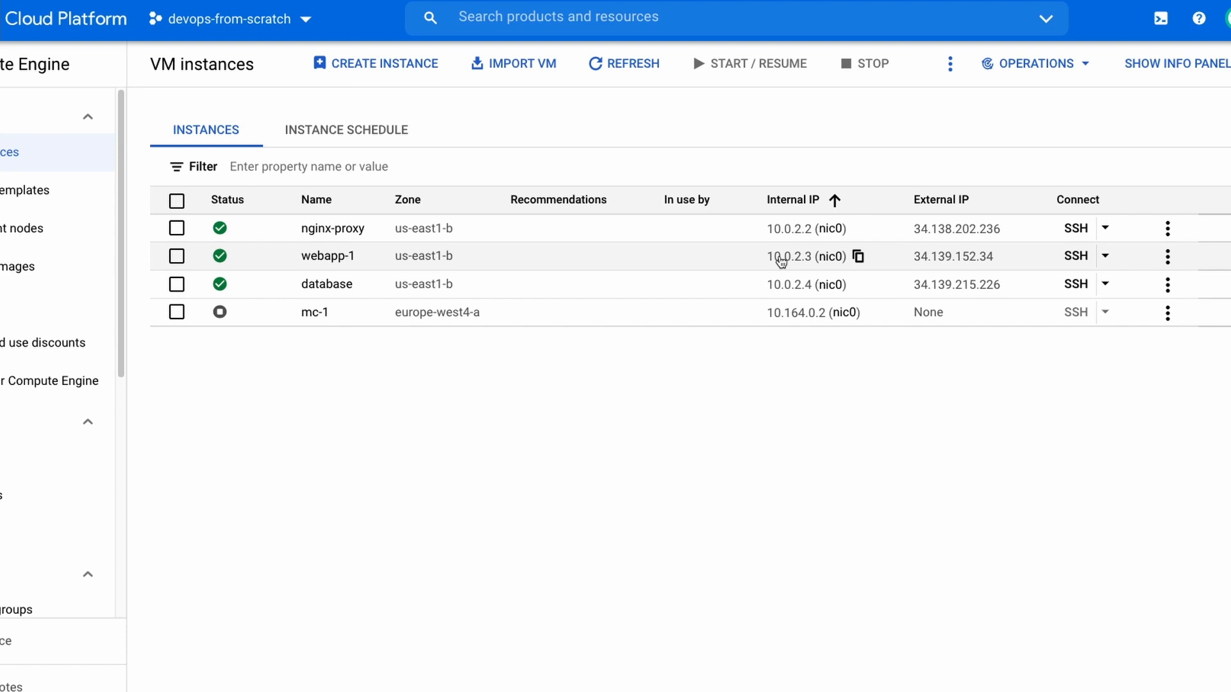
{"action": "left_click", "coordinate": [1012, 228]}
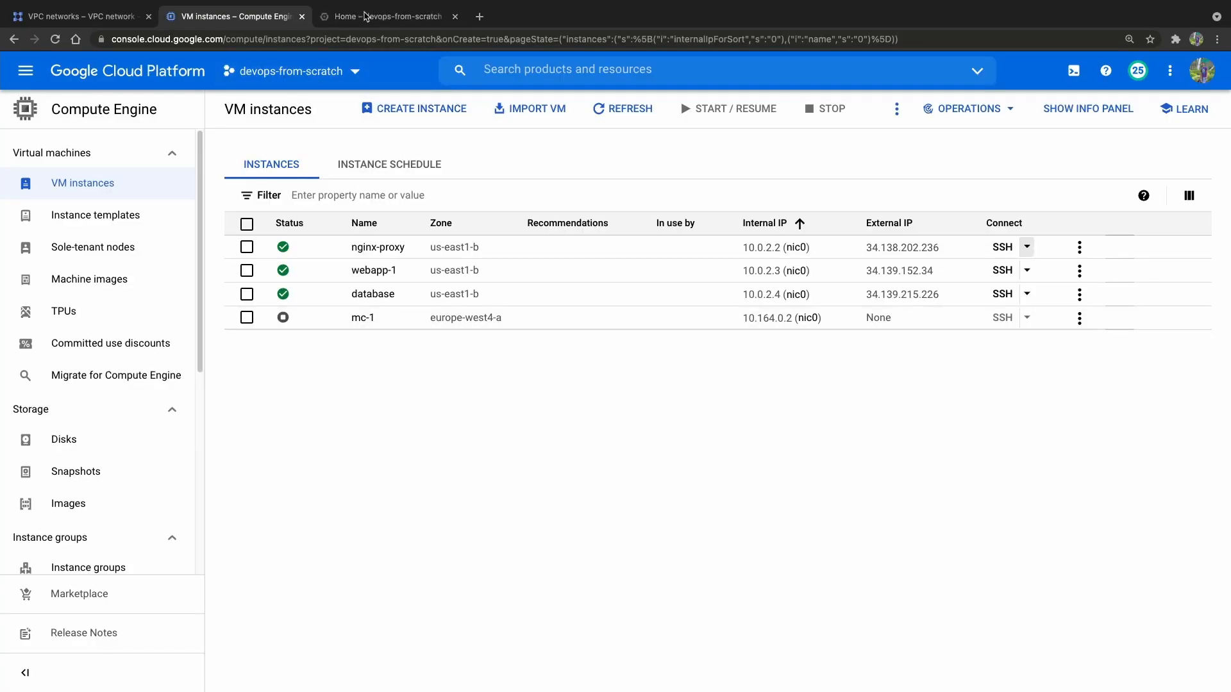
Search the console for "ssh" in the project dashboard and open the Compute Engine SSH Keys page.
{"action": "left_click", "coordinate": [367, 17]}
{"action": "left_click", "coordinate": [559, 70]}
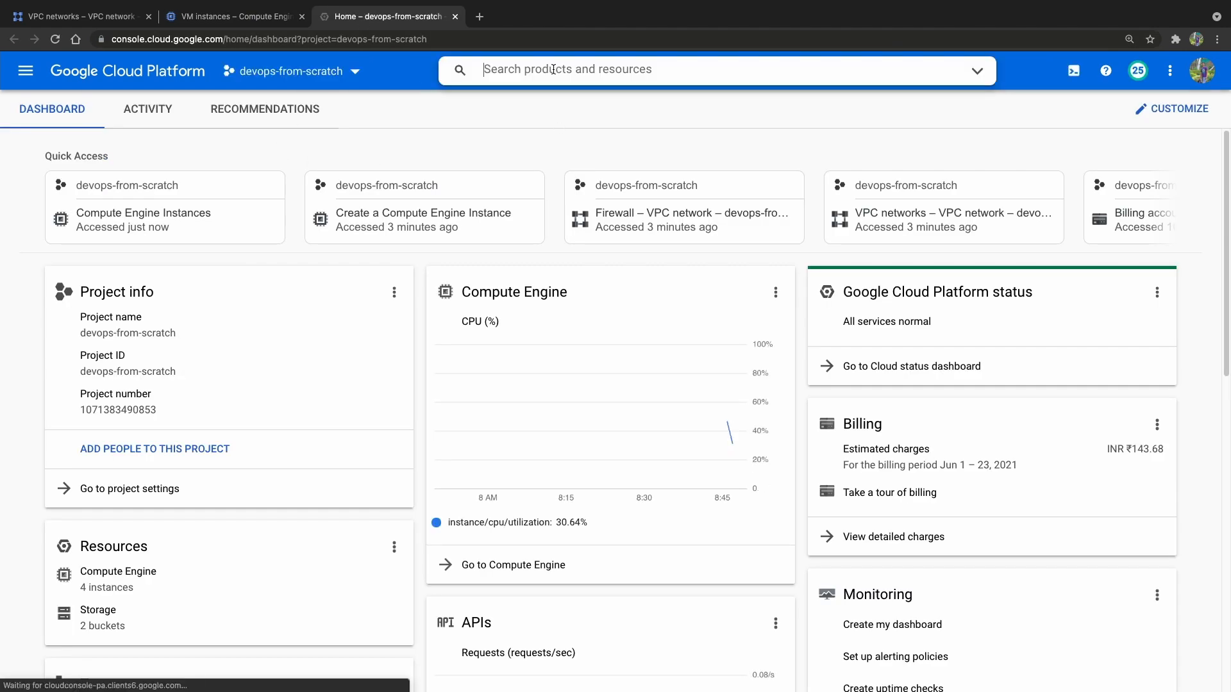
{"action": "type", "text": "ssh"}
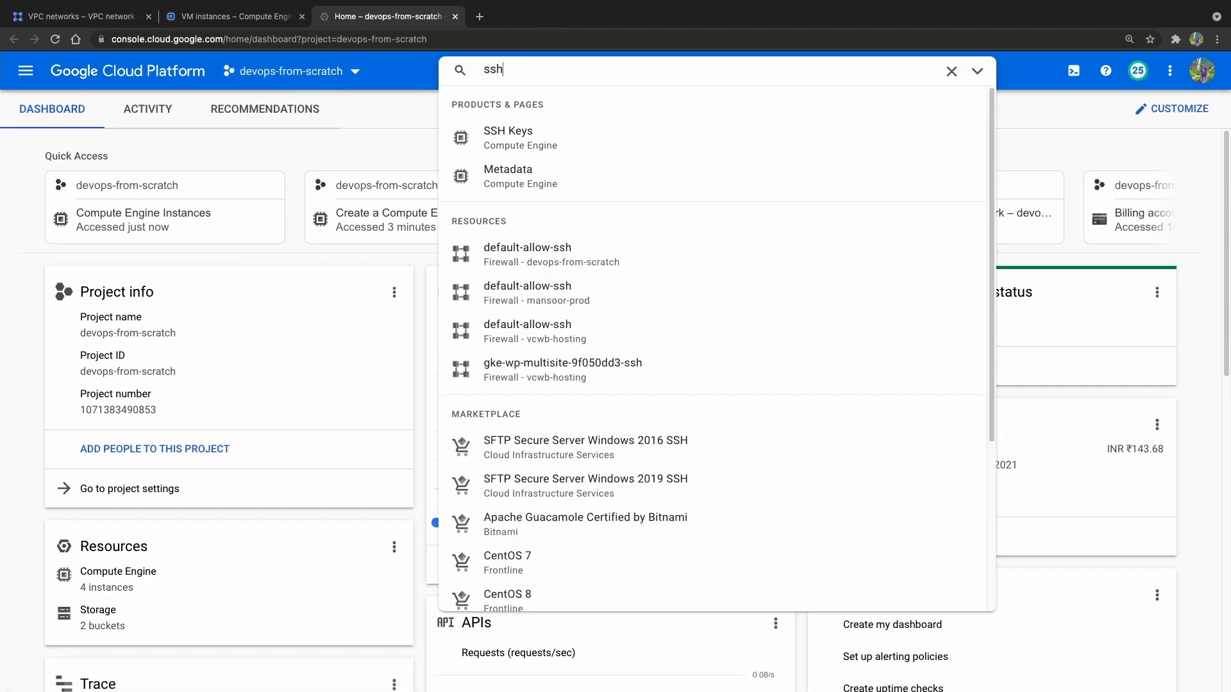
{"action": "left_click", "coordinate": [542, 147]}
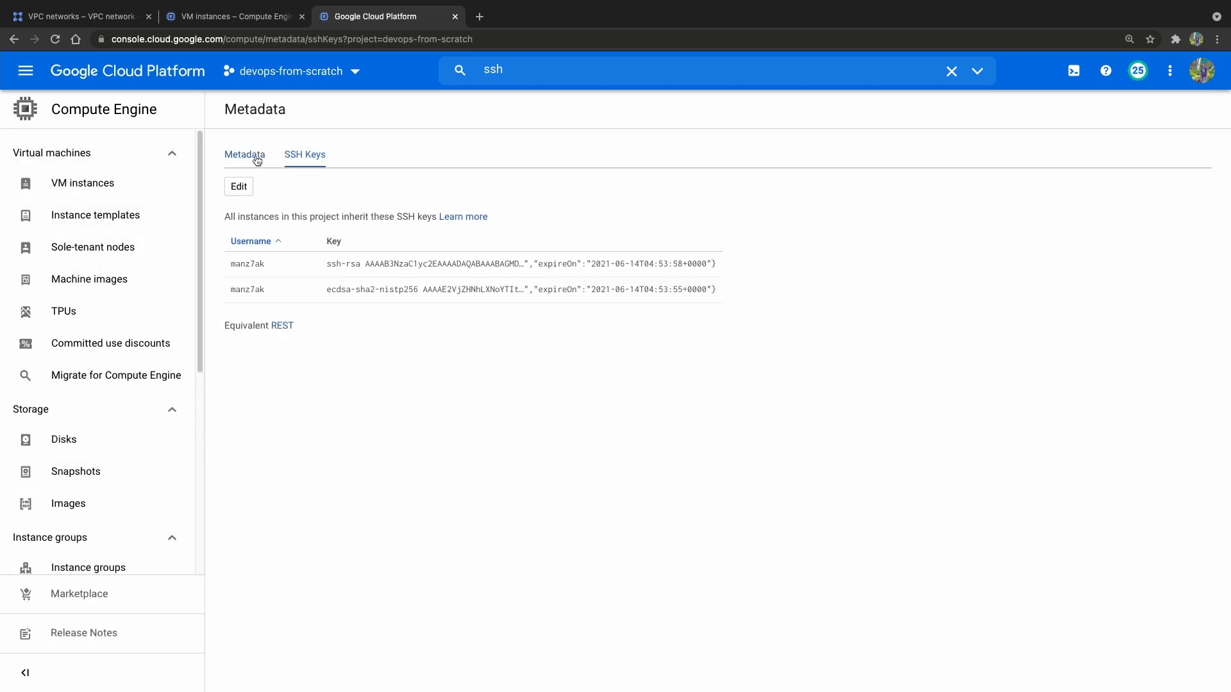
Add the public key from ~/.ssh/id_rsa_1.pub to the project-wide SSH keys and save the metadata.
{"action": "left_click", "coordinate": [241, 186]}
{"action": "left_click", "coordinate": [553, 429]}
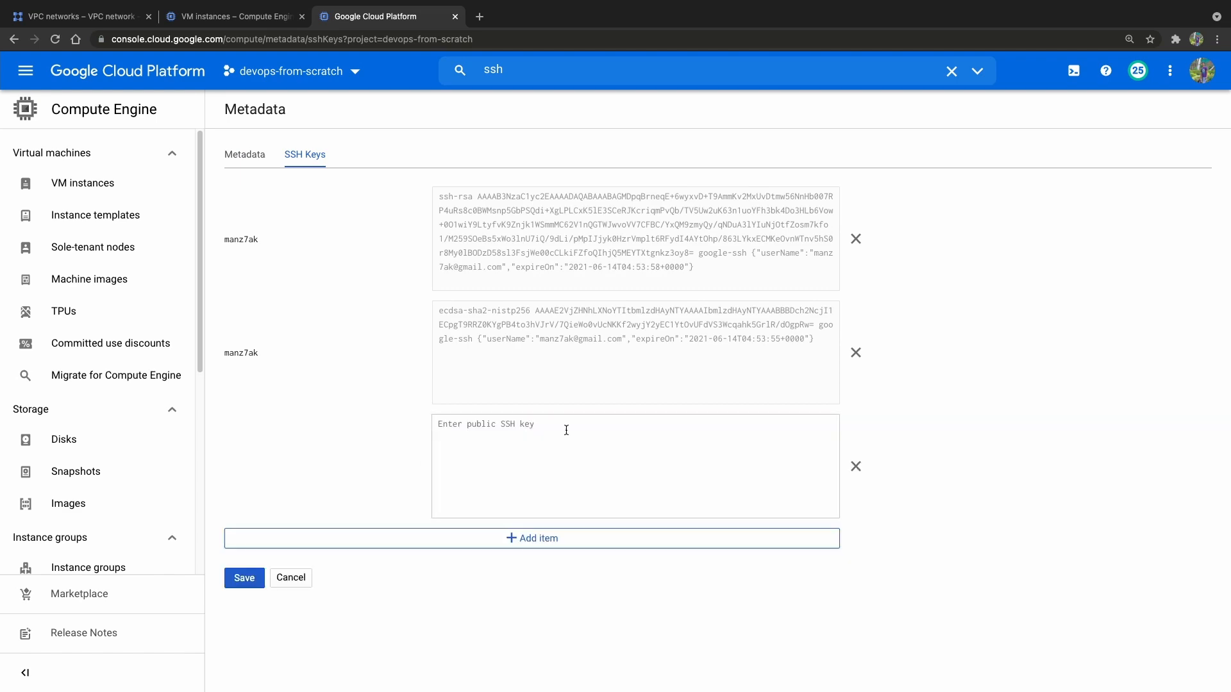
{"action": "left_click_drag", "start_coordinate": [689, 106], "coordinate": [9, 72]}
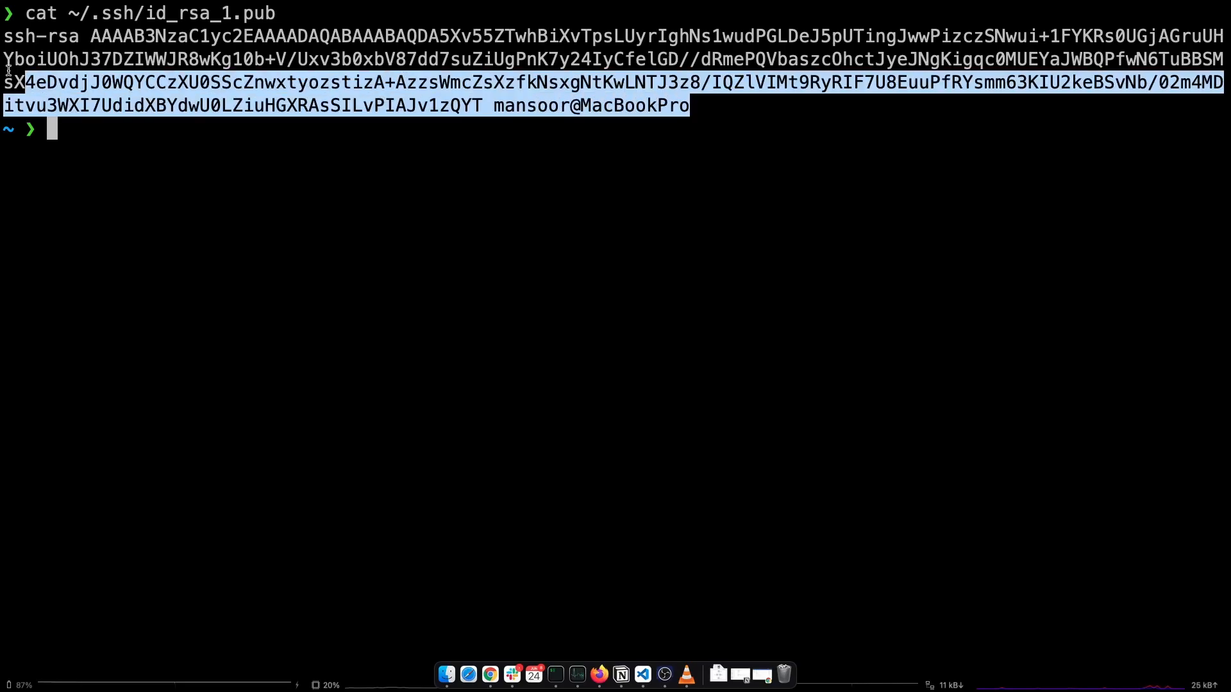
{"action": "left_click", "coordinate": [514, 424]}
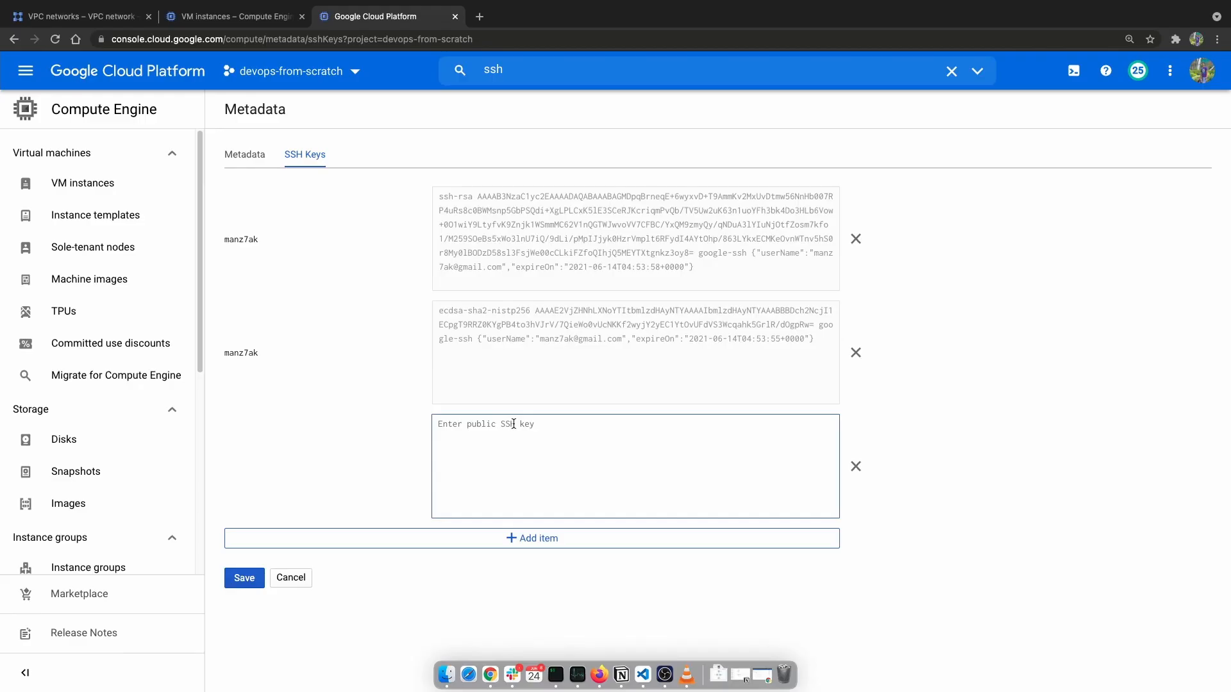
{"action": "key", "text": "super+v"}
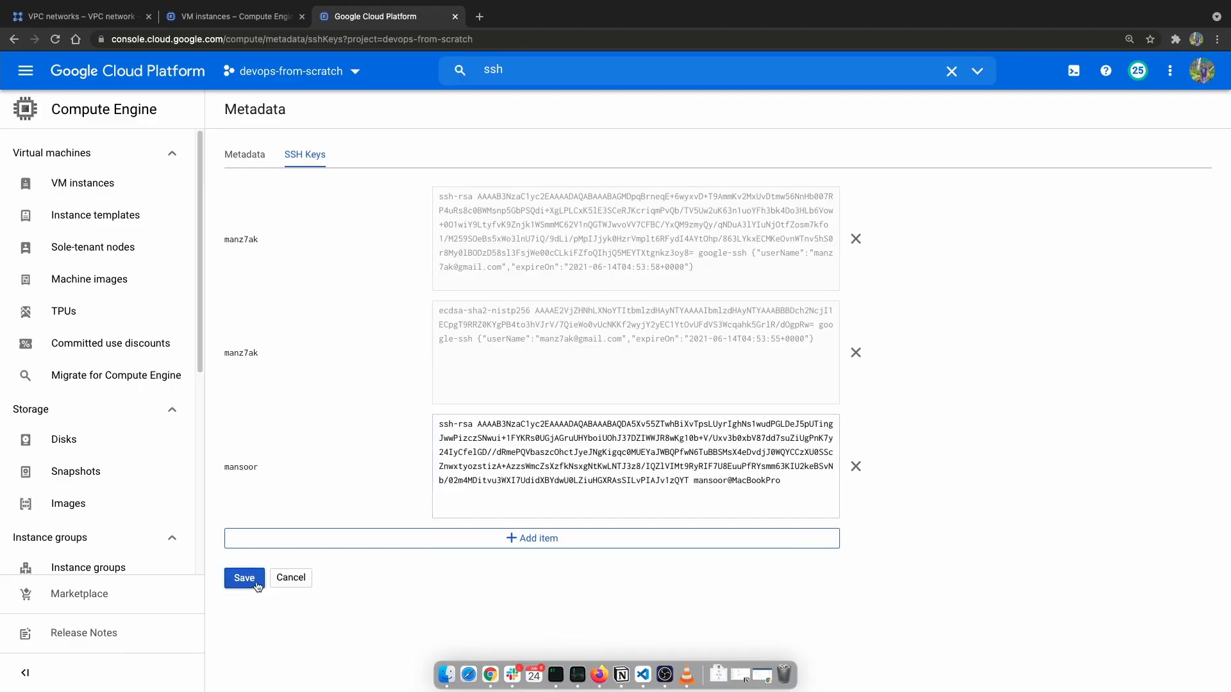
{"action": "left_click", "coordinate": [244, 578]}
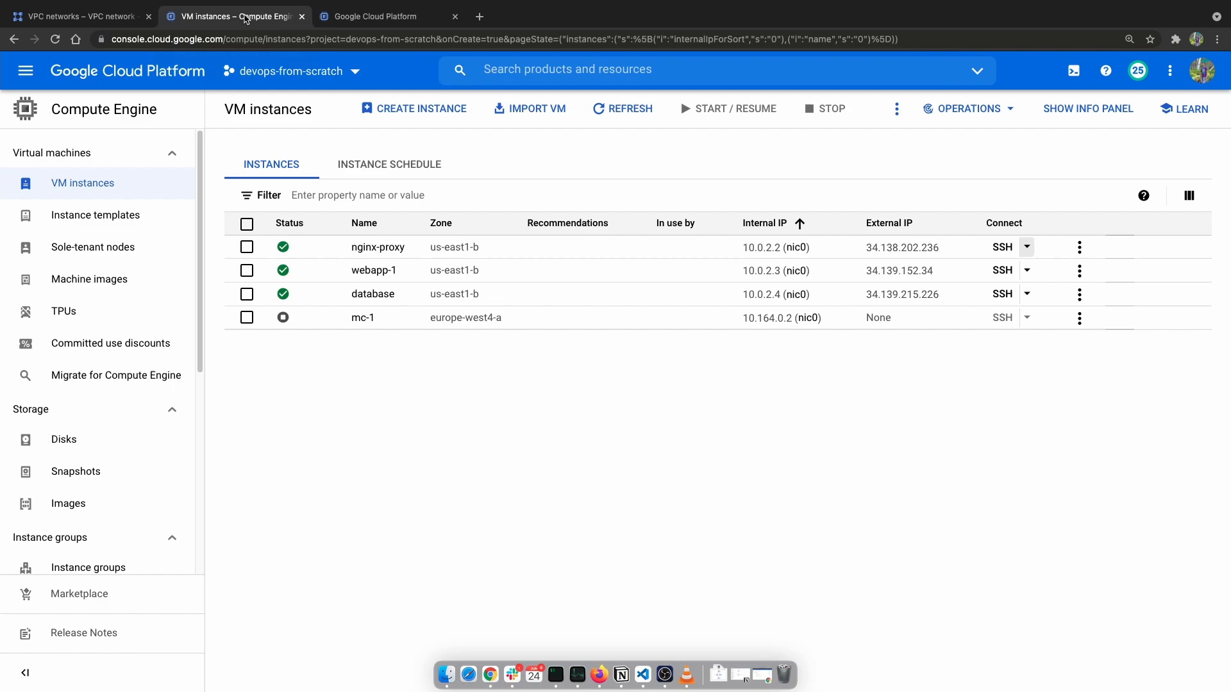
Copy nginx-proxy's external IP and, in the terminal, try to connect to 34.138.202.236 over SSH with the account's username.
{"action": "left_click", "coordinate": [952, 249]}
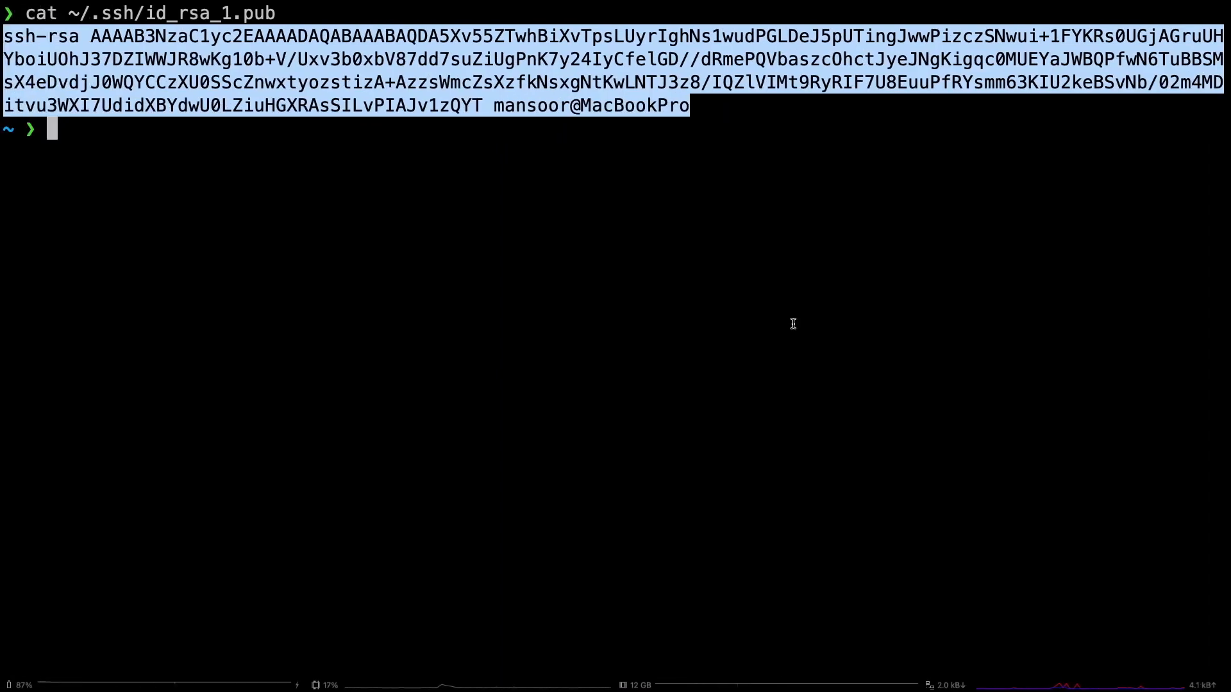
{"action": "key", "text": "ctrl+l"}
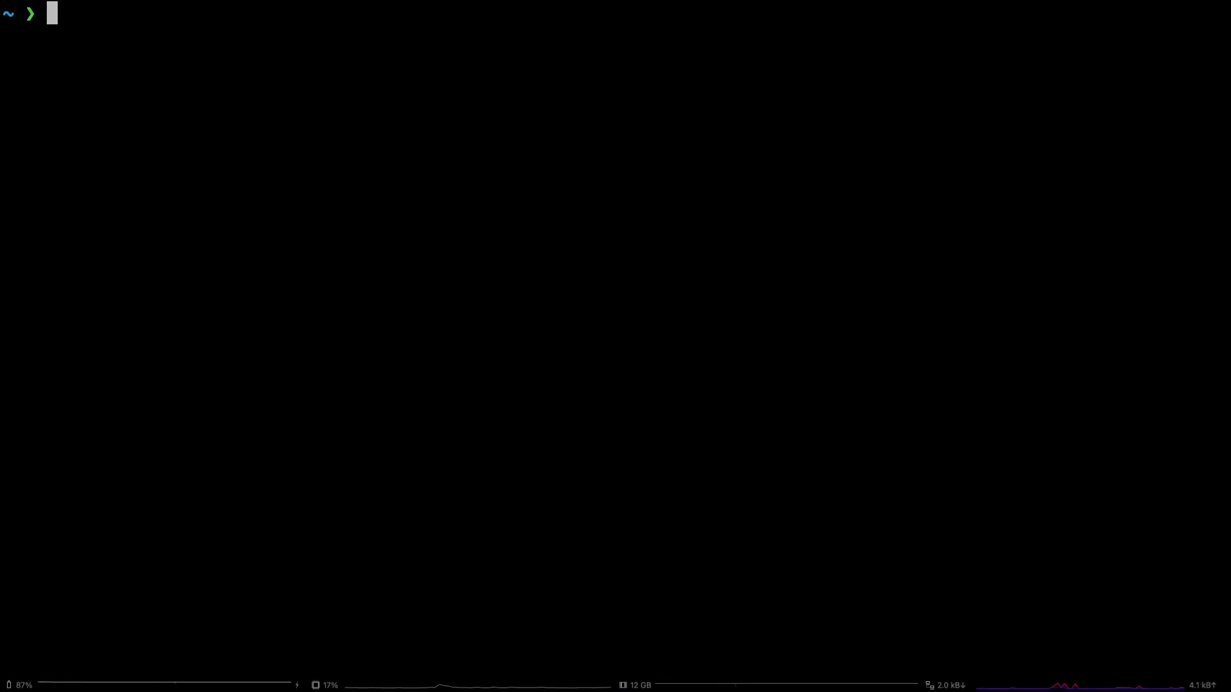
{"action": "type", "text": "ssh mansoor@34.138.202.236"}
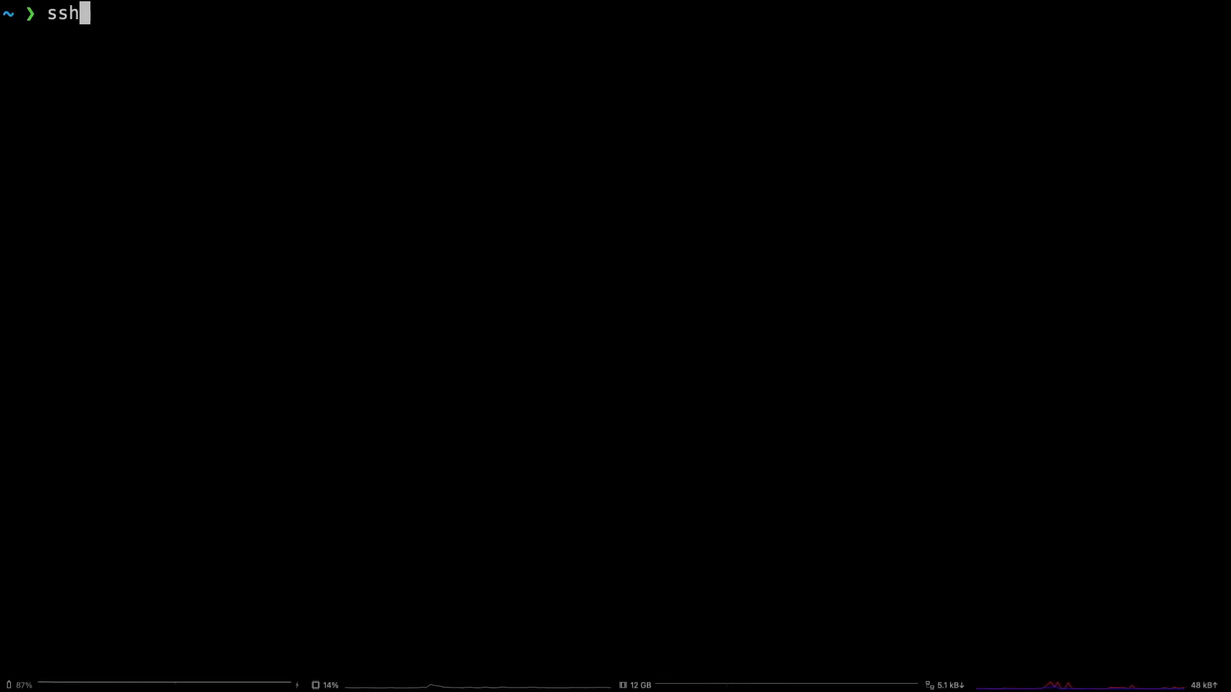
{"action": "key", "text": "Return"}
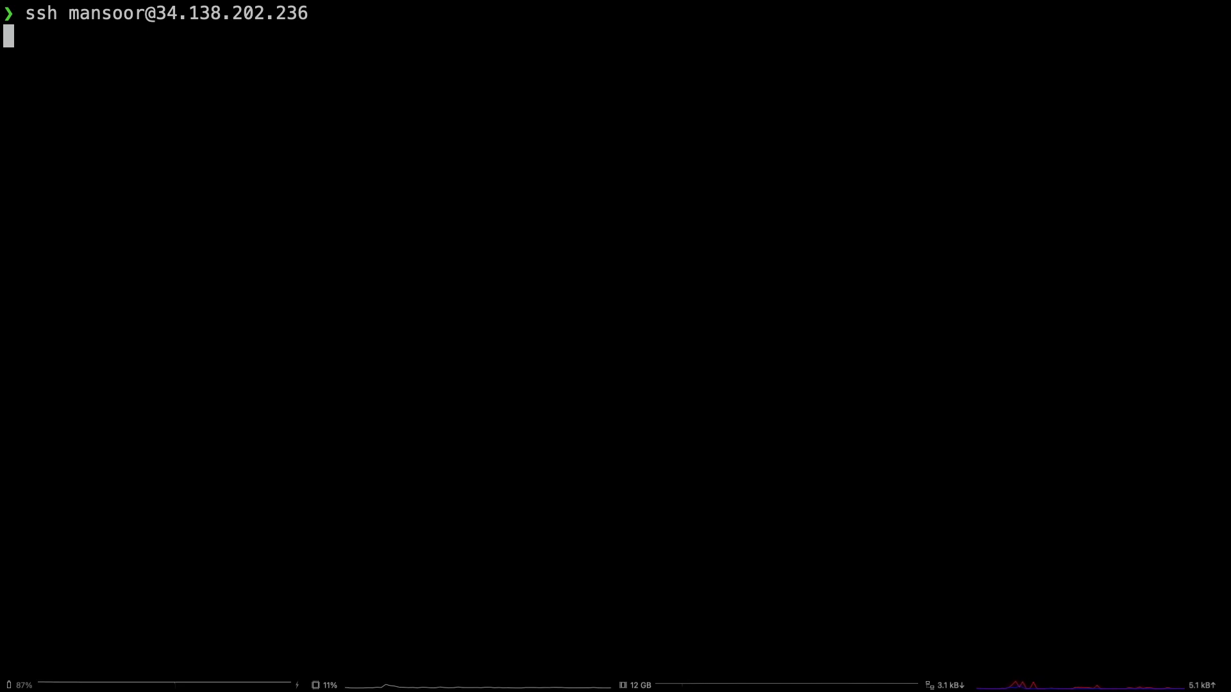
{"action": "key", "text": "ctrl+c"}
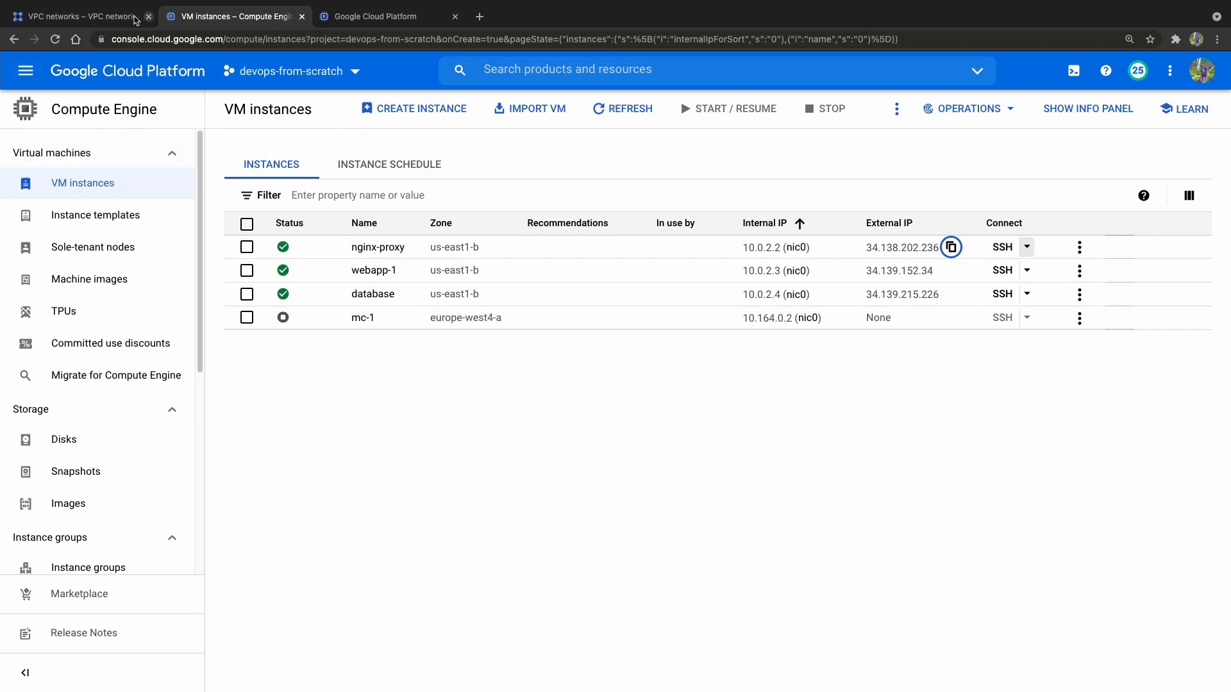
Show the VPC network firewall rules and open the details of the default-allow-http rule.
{"action": "left_click", "coordinate": [67, 18]}
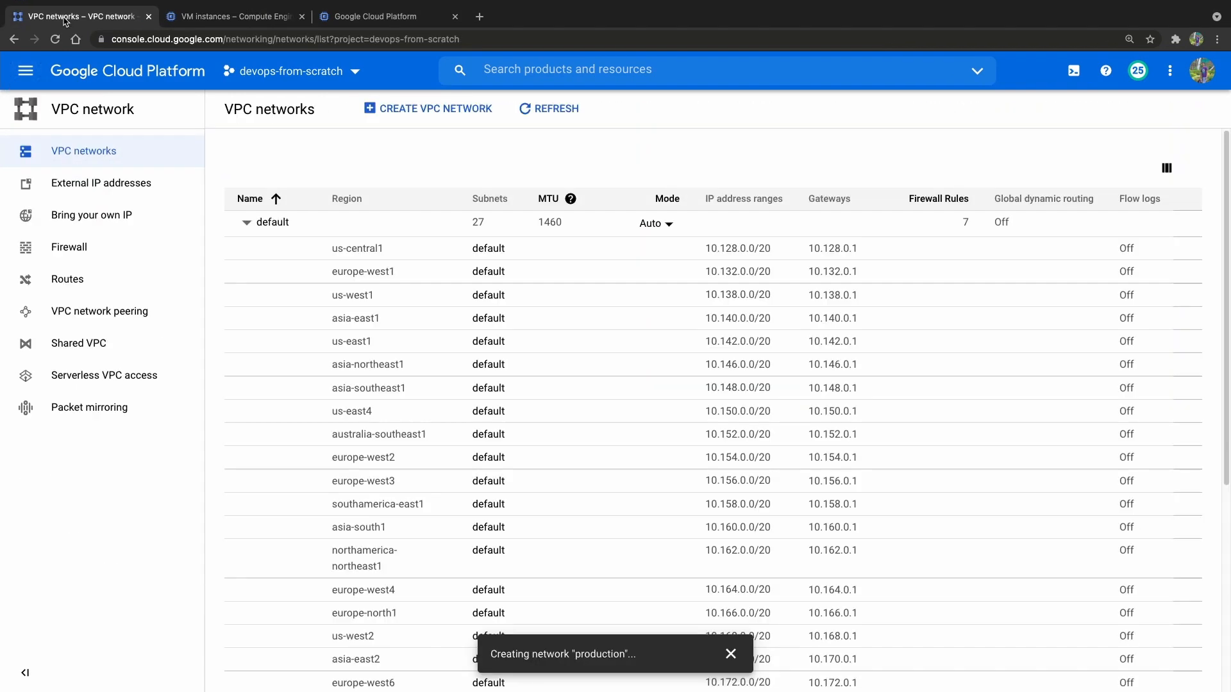
{"action": "left_click", "coordinate": [98, 258]}
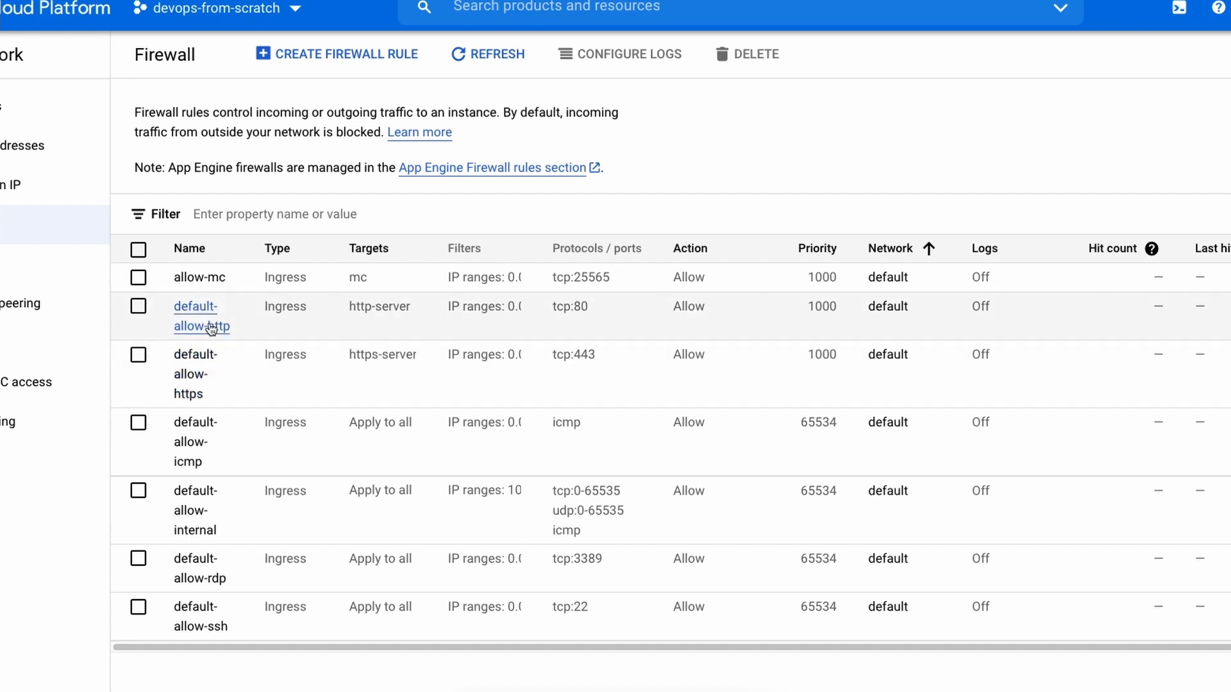
{"action": "left_click", "coordinate": [212, 327]}
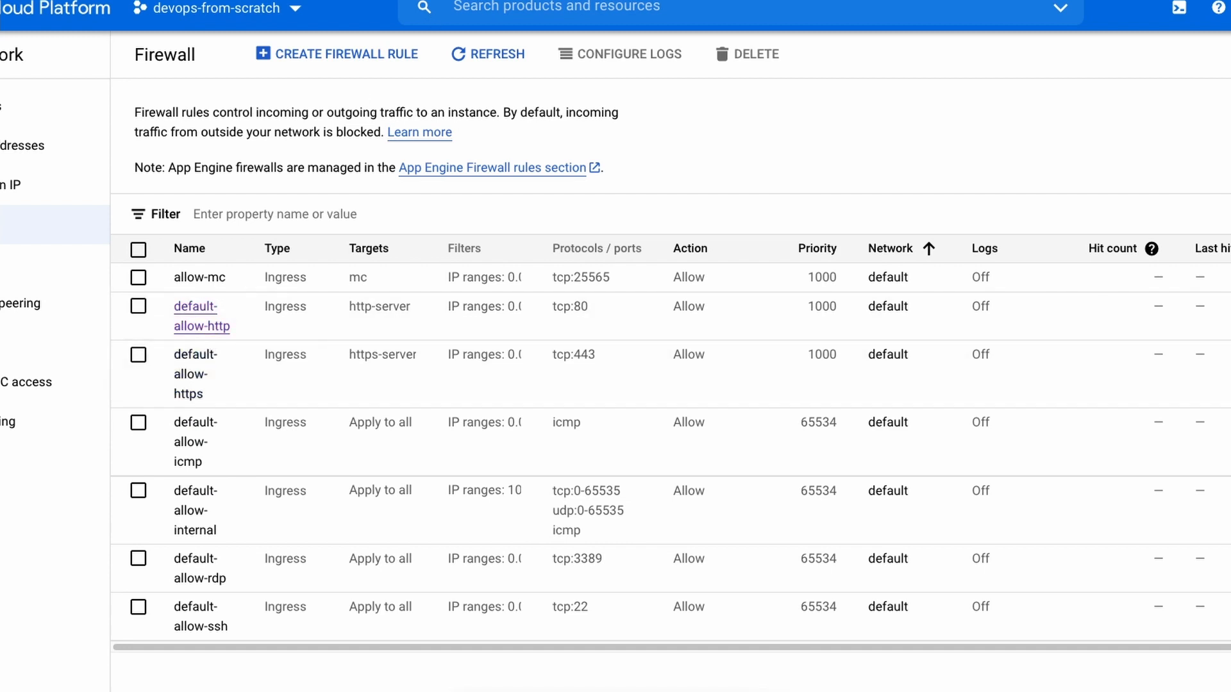
Examine the network, priority, direction and target tags of the default-allow-http firewall rule.
{"action": "double_click", "coordinate": [153, 233]}
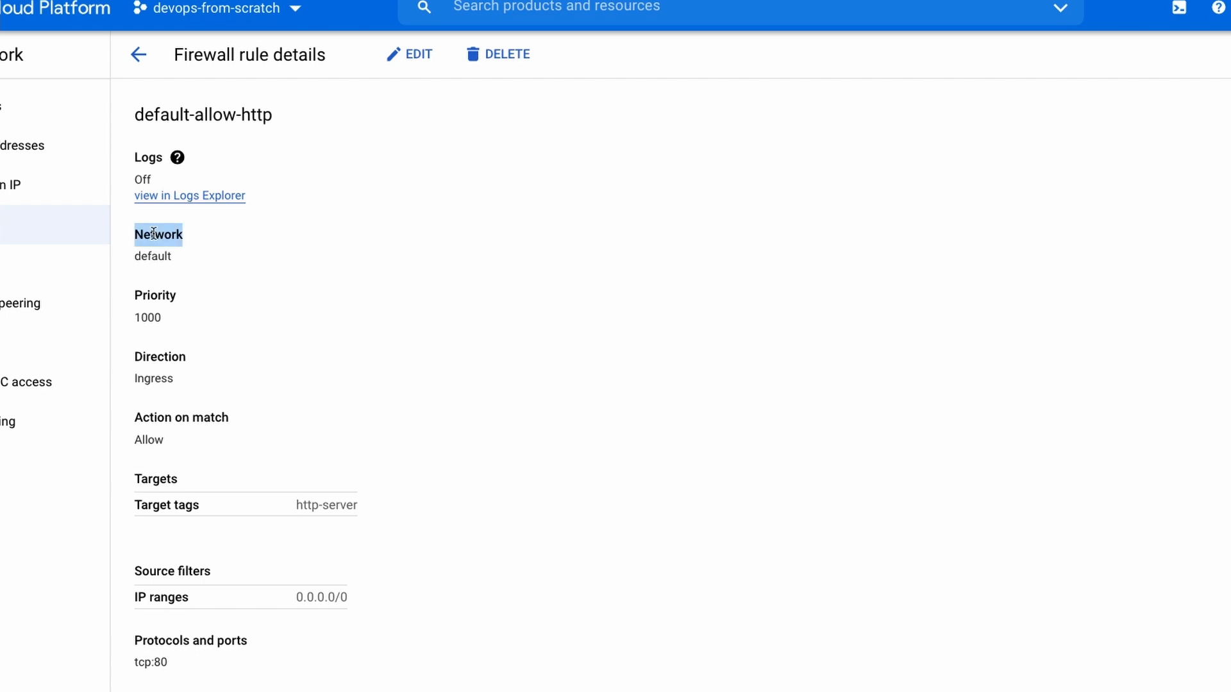
{"action": "triple_click", "coordinate": [151, 259]}
{"action": "left_click", "coordinate": [261, 357]}
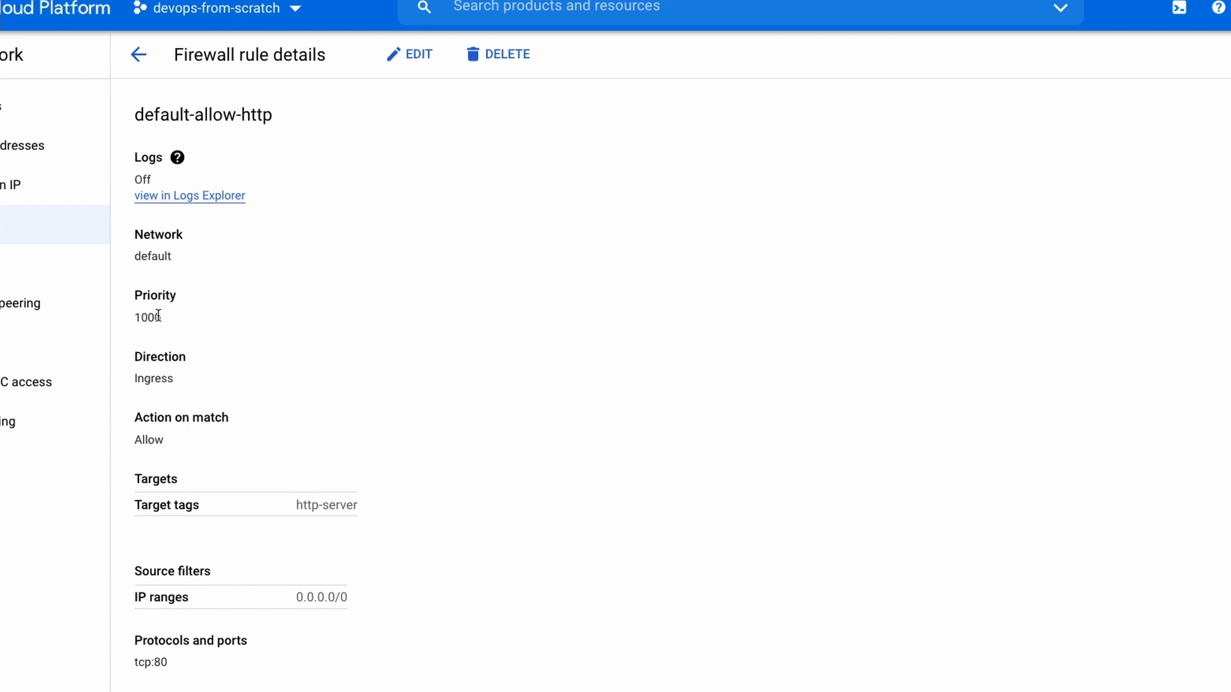
{"action": "triple_click", "coordinate": [157, 376]}
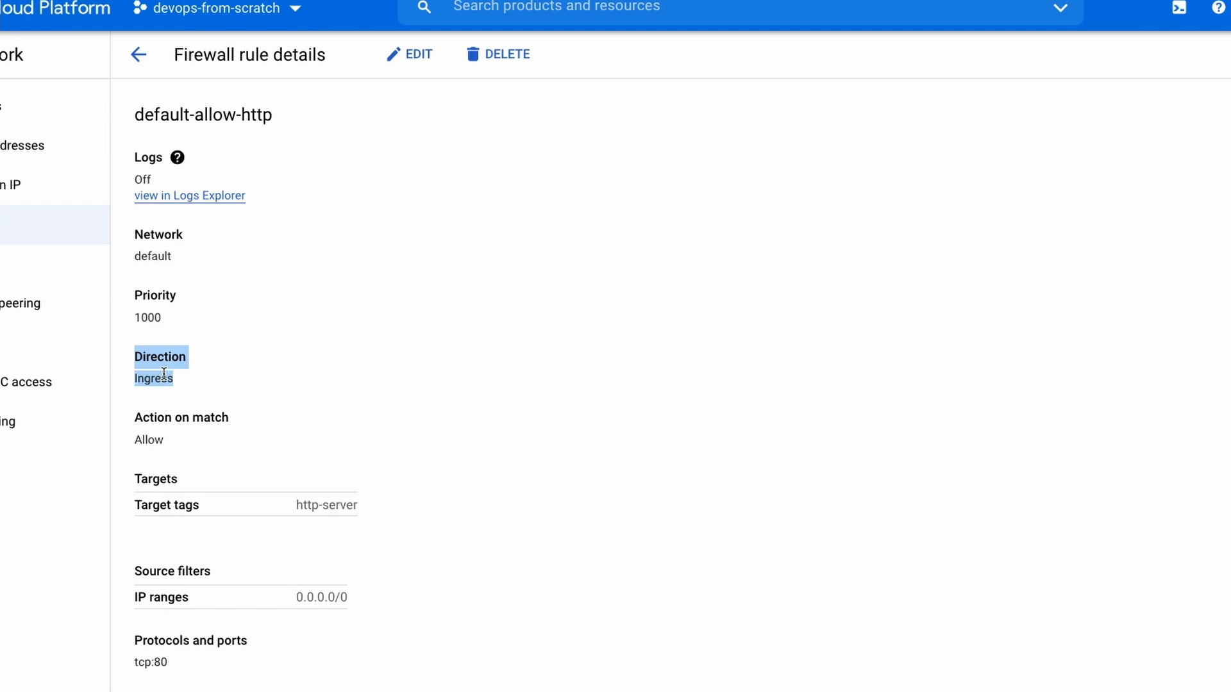
{"action": "left_click", "coordinate": [236, 377]}
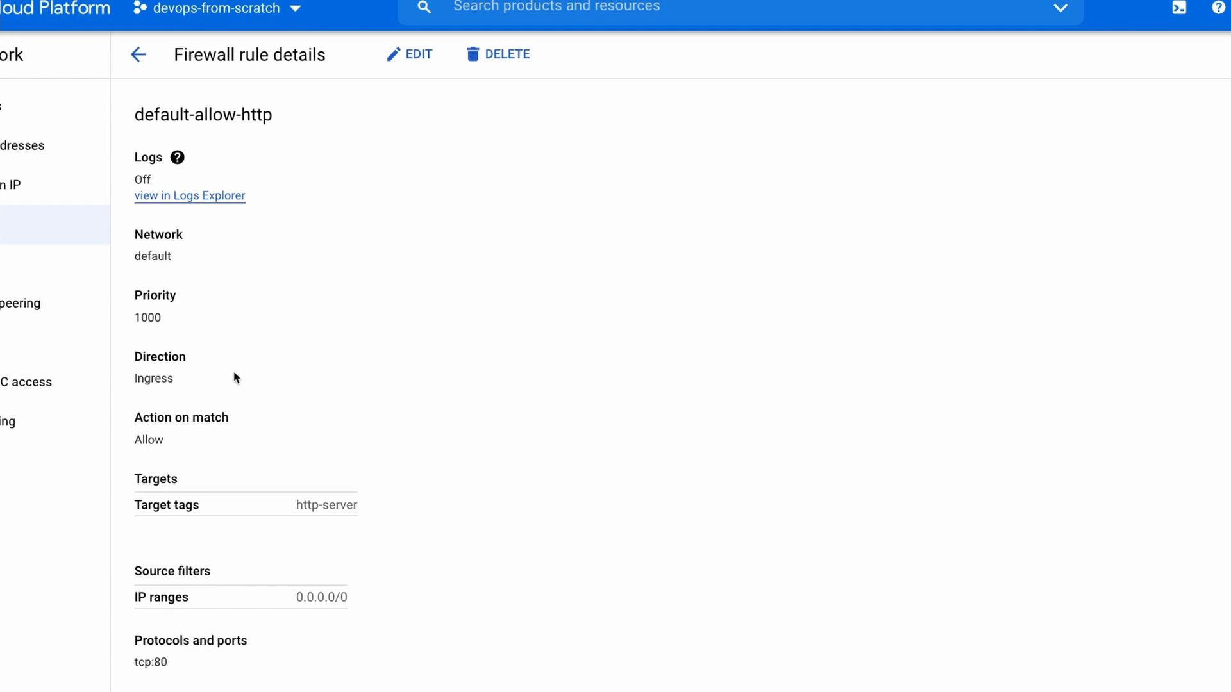
{"action": "left_click_drag", "start_coordinate": [294, 504], "coordinate": [367, 505]}
{"action": "left_click", "coordinate": [300, 506]}
{"action": "left_click", "coordinate": [338, 412]}
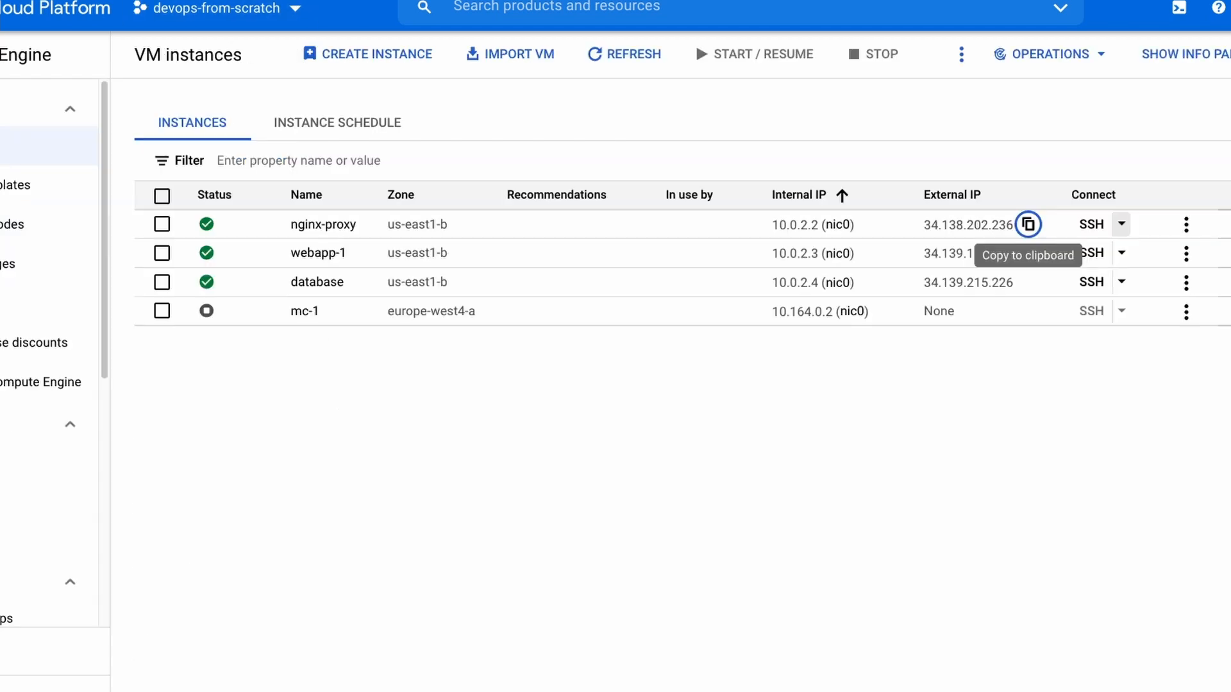
Create a VM instance named instance-1 in us-central1 (Iowa) with HTTP and HTTPS traffic allowed.
{"action": "left_click", "coordinate": [376, 54]}
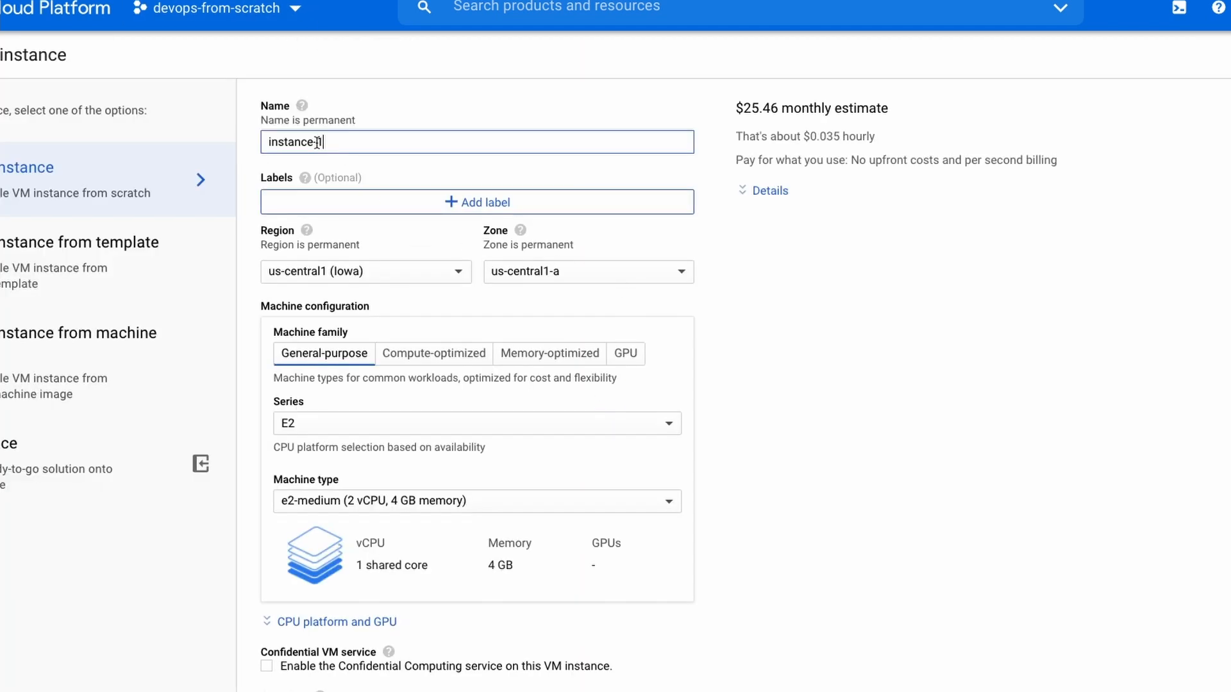
{"action": "scroll", "coordinate": [797, 354], "scroll_direction": "down", "scroll_amount": 9}
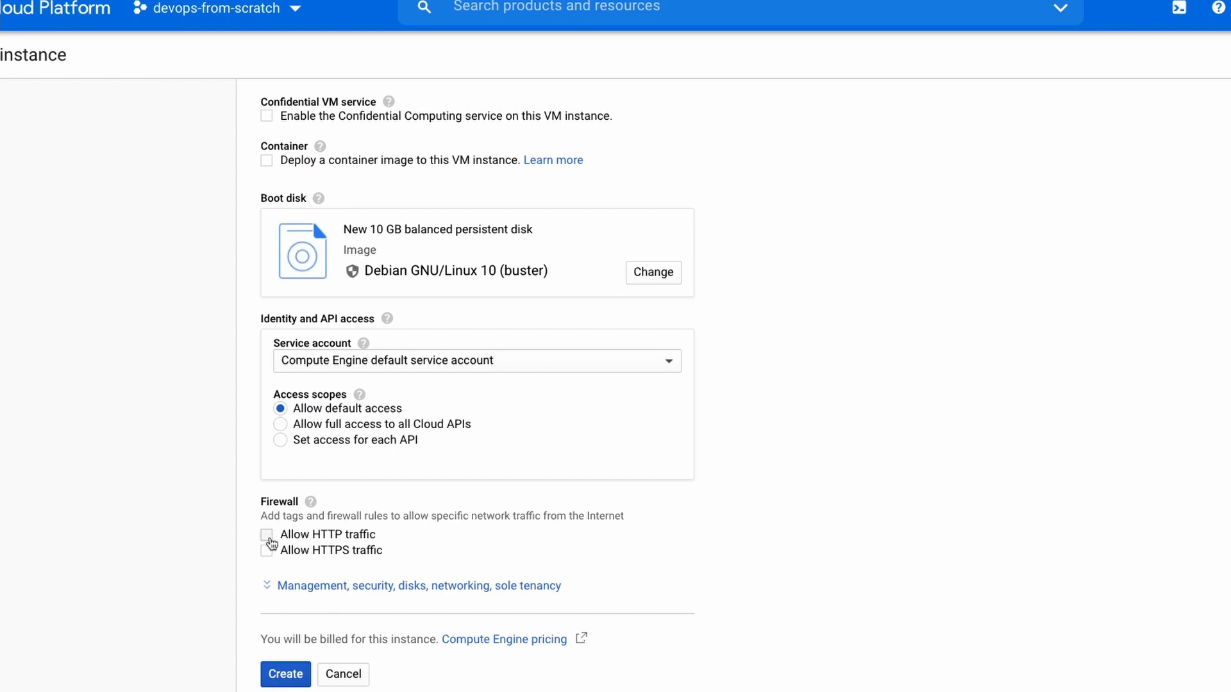
{"action": "left_click", "coordinate": [268, 537]}
{"action": "left_click", "coordinate": [266, 551]}
{"action": "left_click", "coordinate": [278, 667]}
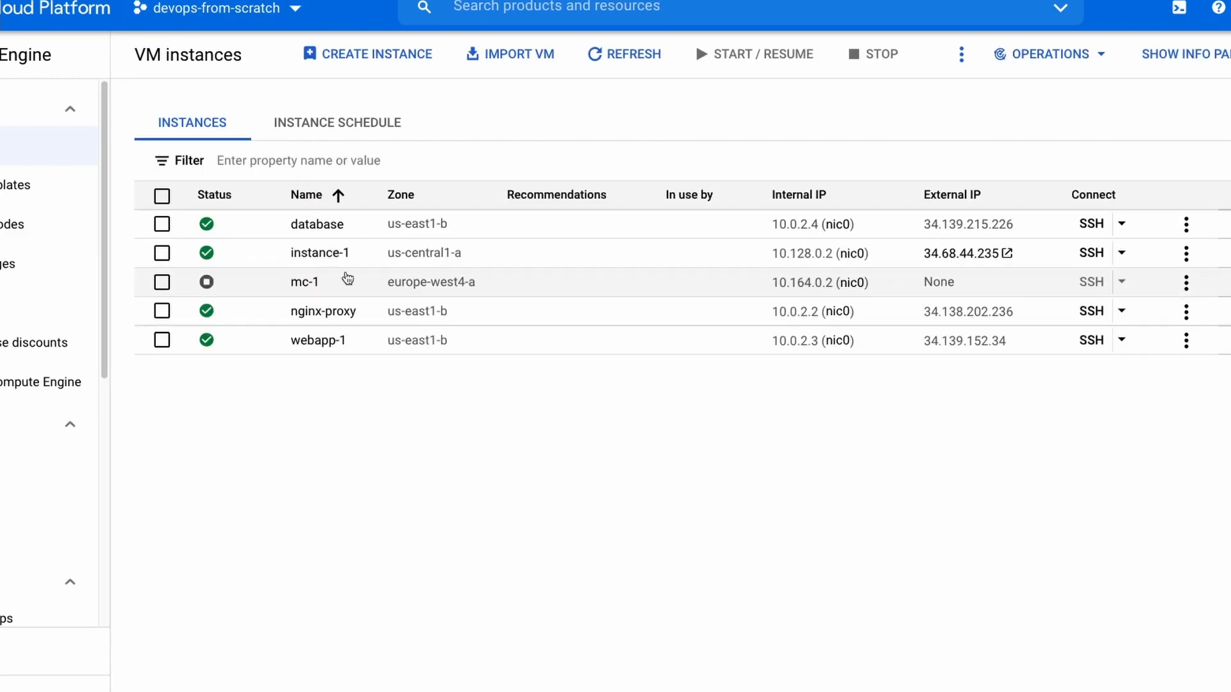
Open the details of instance-1 and examine its firewall settings and network tags.
{"action": "left_click", "coordinate": [326, 254]}
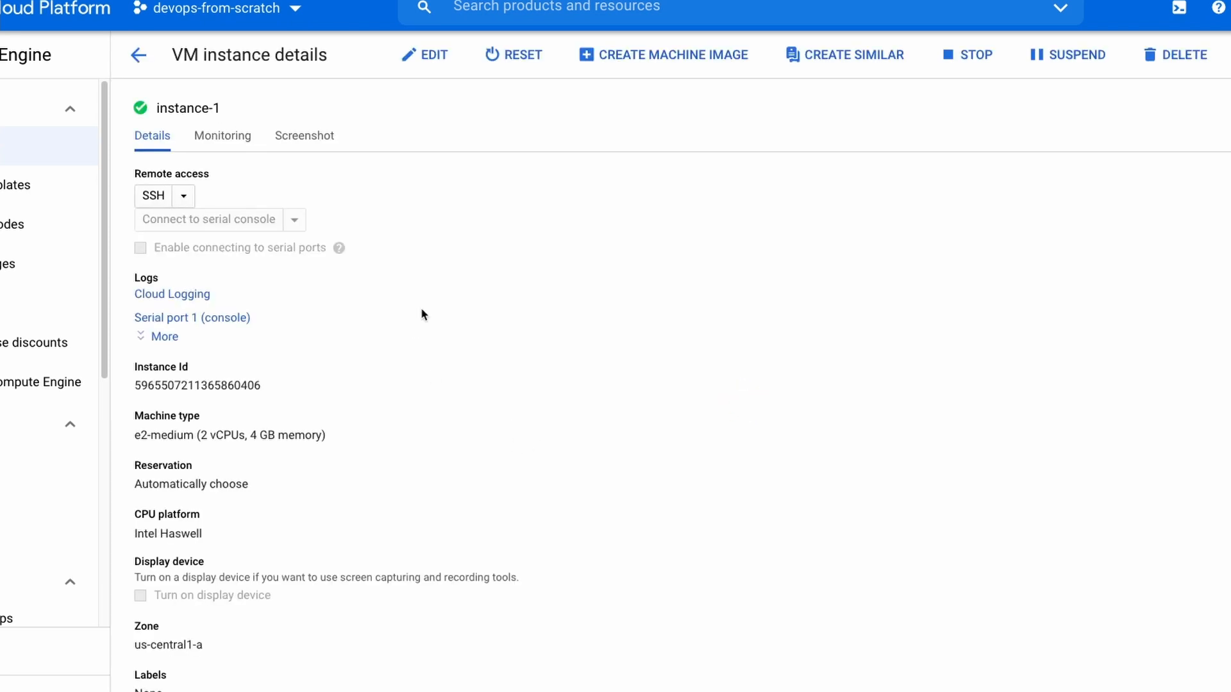
{"action": "scroll", "coordinate": [508, 434], "scroll_direction": "down", "scroll_amount": 8}
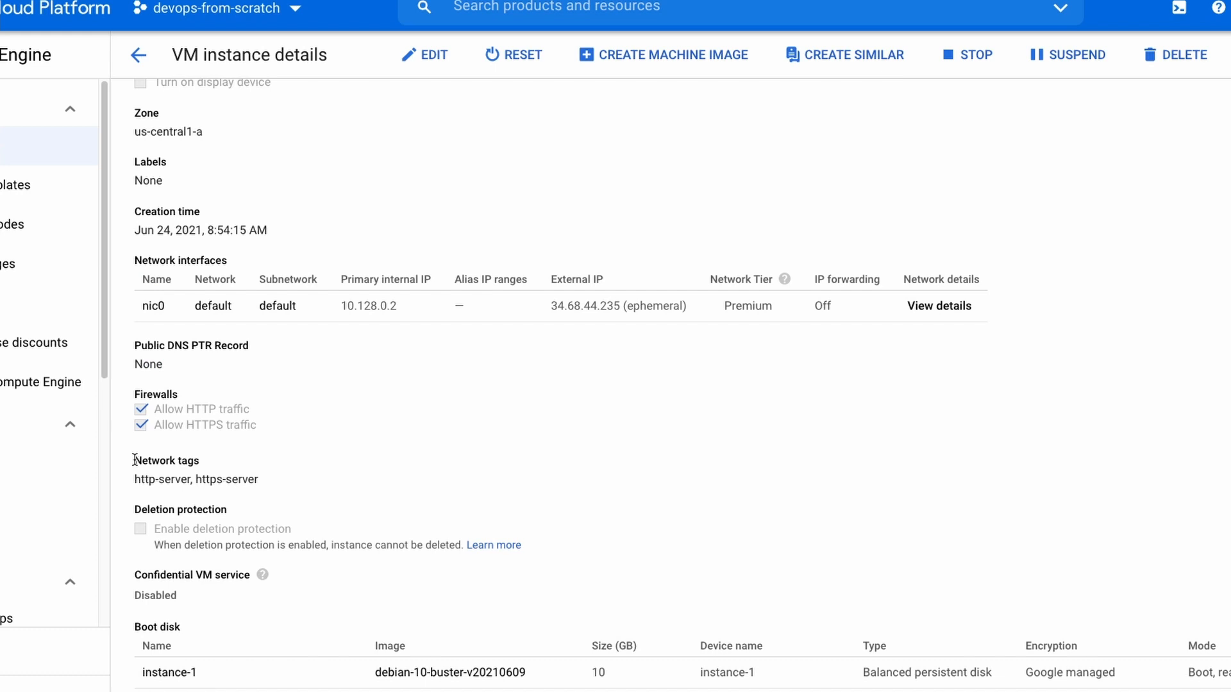
{"action": "left_click_drag", "start_coordinate": [137, 461], "coordinate": [262, 479]}
{"action": "left_click", "coordinate": [327, 483]}
Add the network tag devops-from-scratch to instance-1 and save the instance.
{"action": "left_click", "coordinate": [441, 50]}
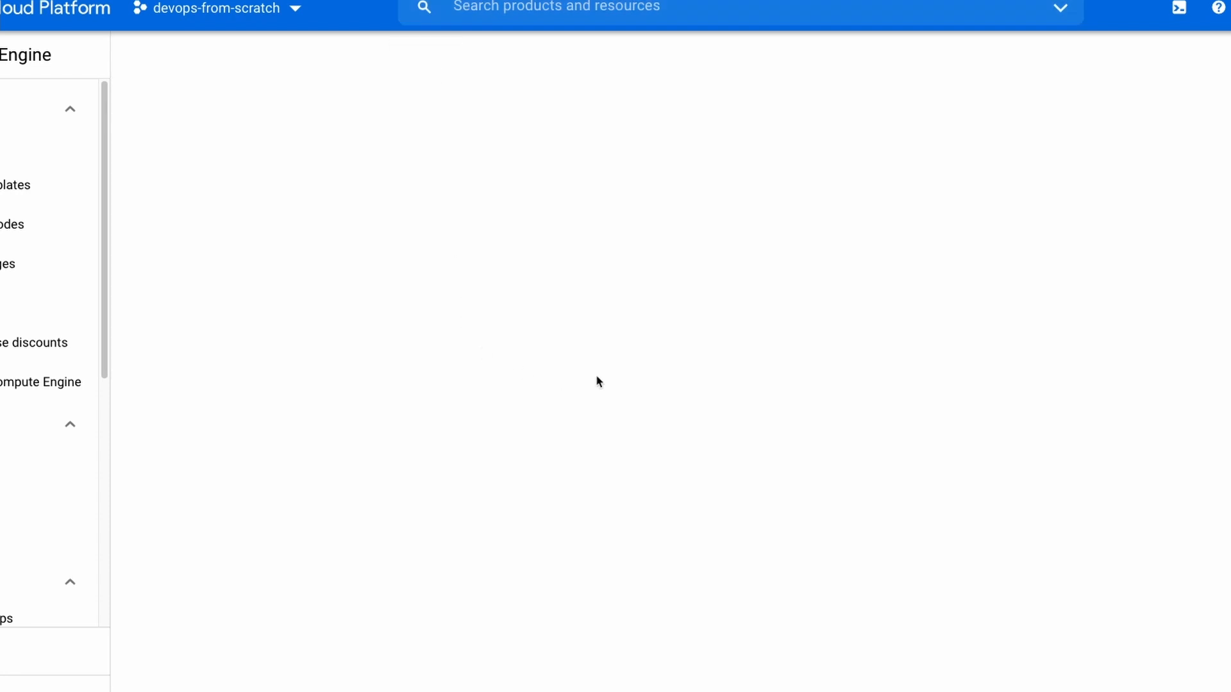
{"action": "scroll", "coordinate": [639, 455], "scroll_direction": "down", "scroll_amount": 3}
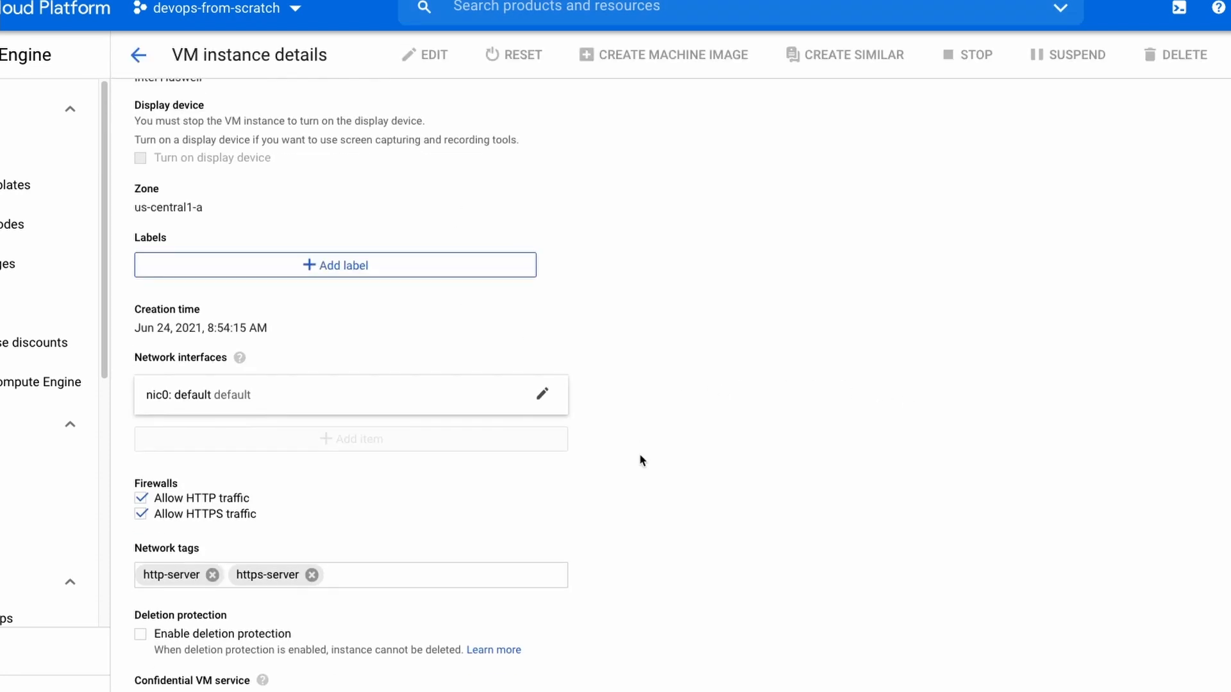
{"action": "left_click", "coordinate": [433, 510]}
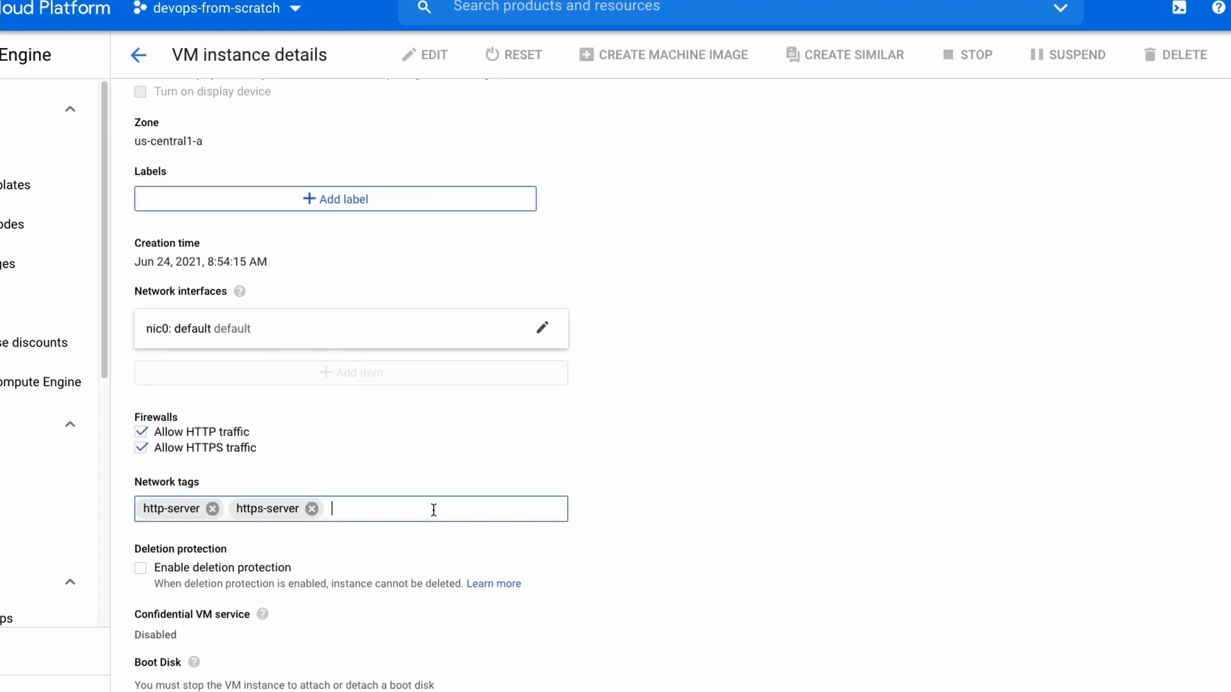
{"action": "type", "text": "devops-from-scratch"}
{"action": "left_click", "coordinate": [664, 554]}
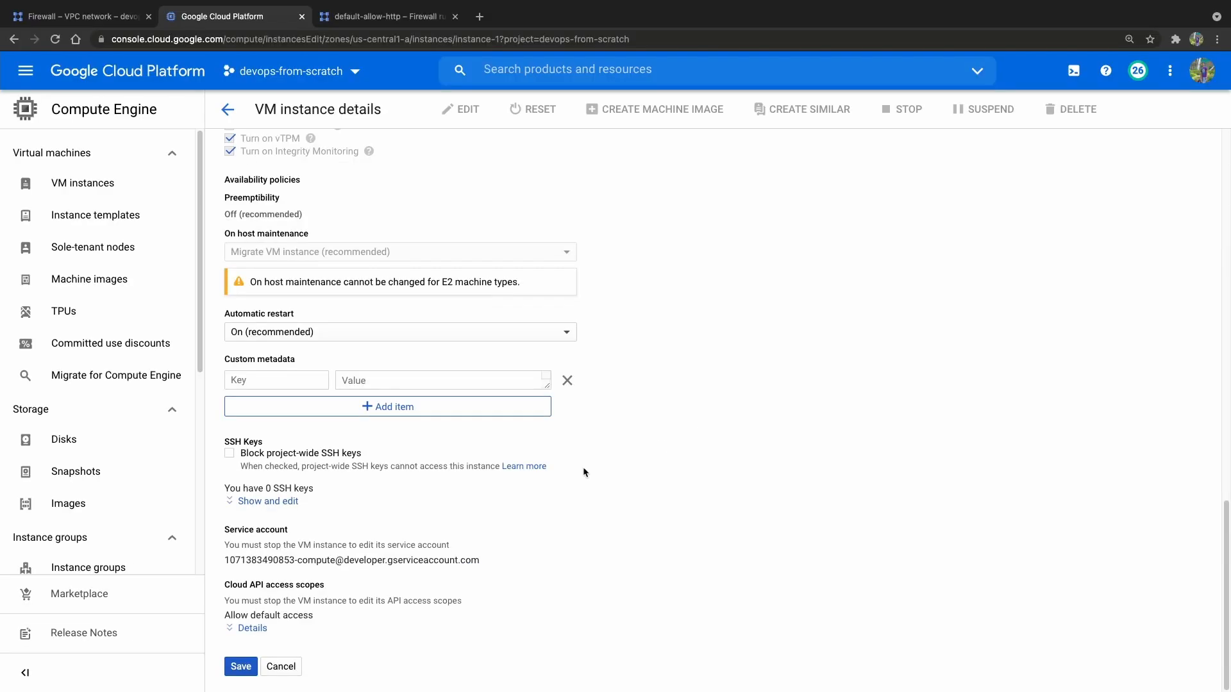
{"action": "left_click", "coordinate": [249, 663]}
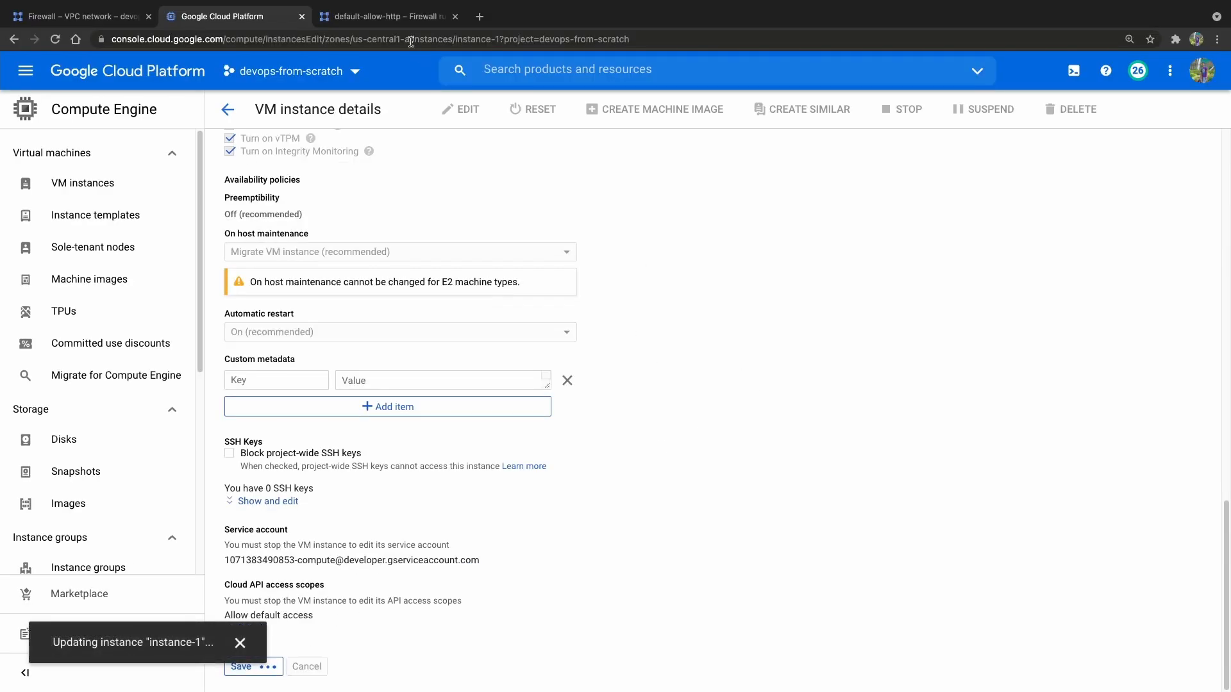
Return to the default-allow-http rule and check which target tag it applies to.
{"action": "left_click", "coordinate": [401, 19]}
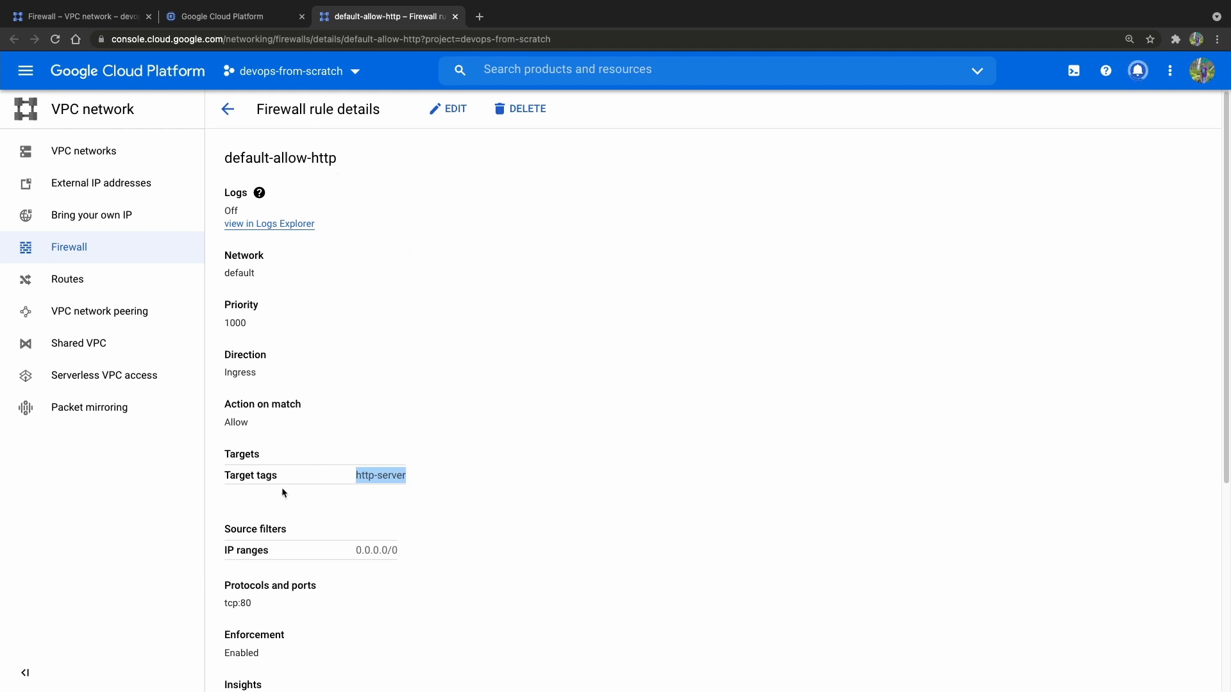
{"action": "left_click", "coordinate": [259, 480]}
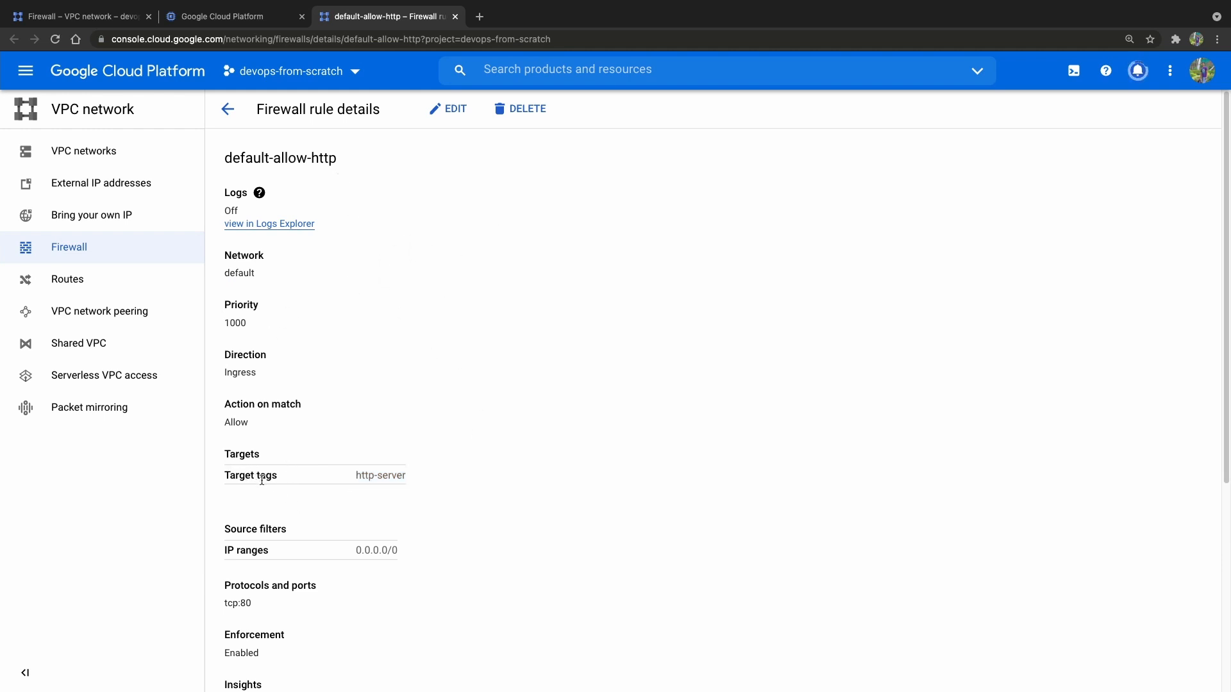
{"action": "left_click_drag", "start_coordinate": [356, 477], "coordinate": [431, 484]}
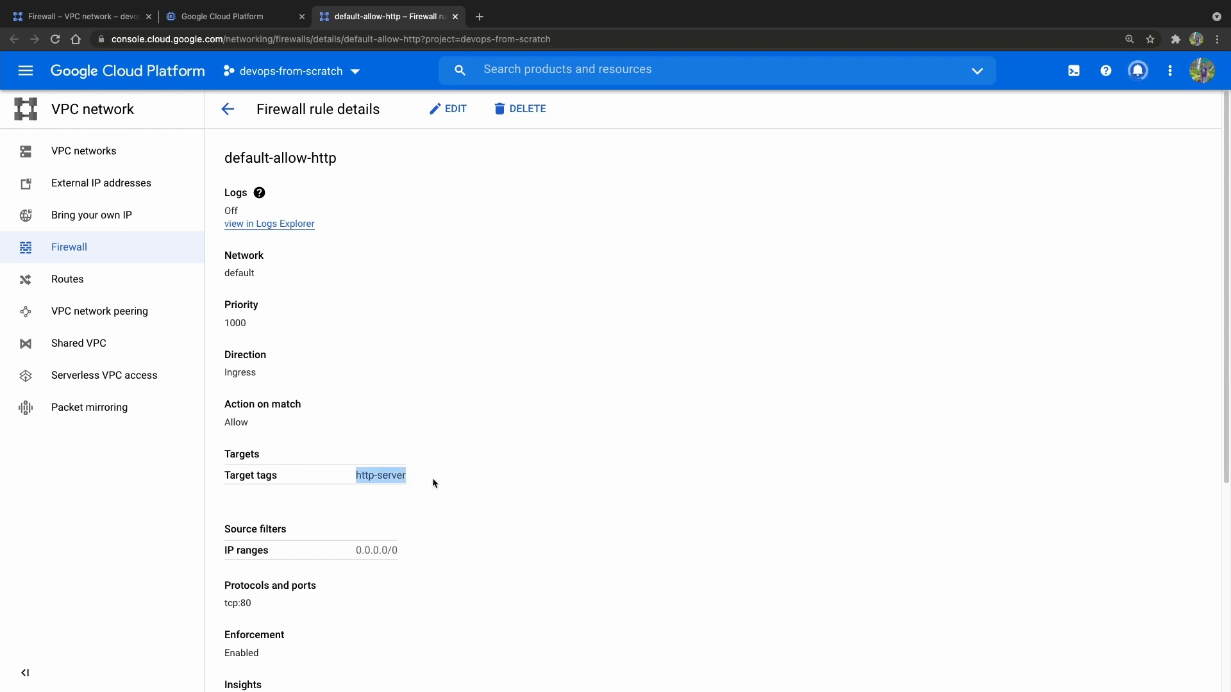
Examine the source filter and IP ranges of the default-allow-http rule.
{"action": "left_click", "coordinate": [421, 492]}
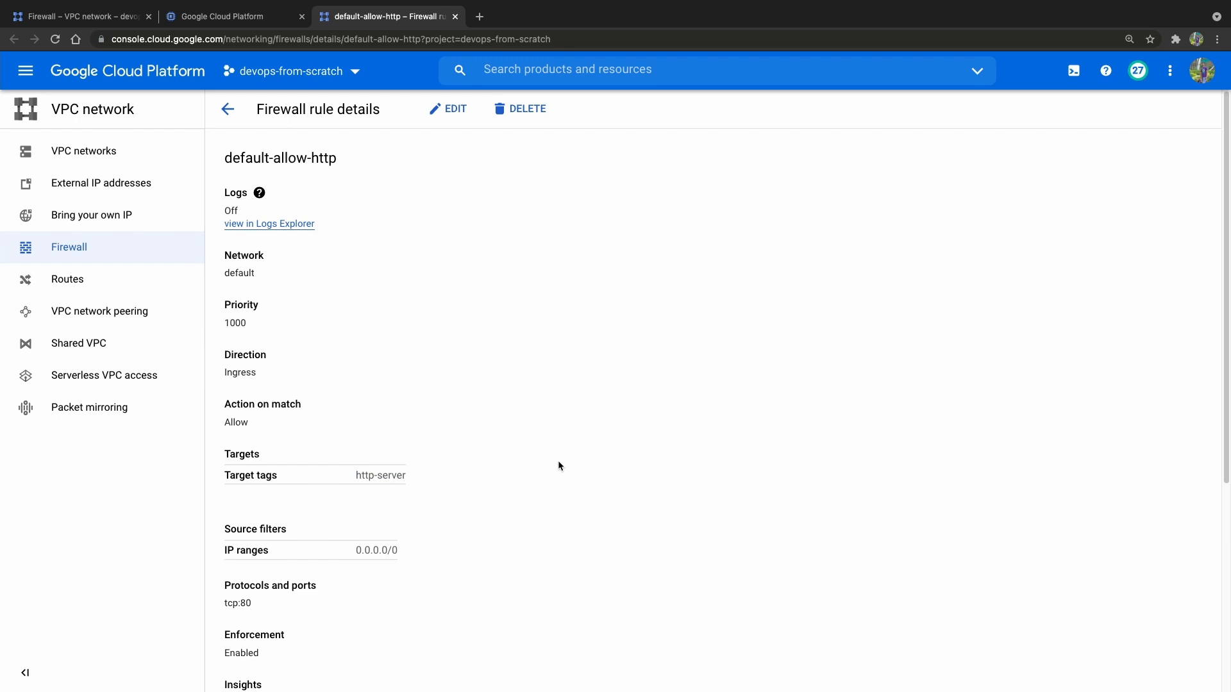
{"action": "scroll", "coordinate": [557, 460], "scroll_direction": "down", "scroll_amount": 4}
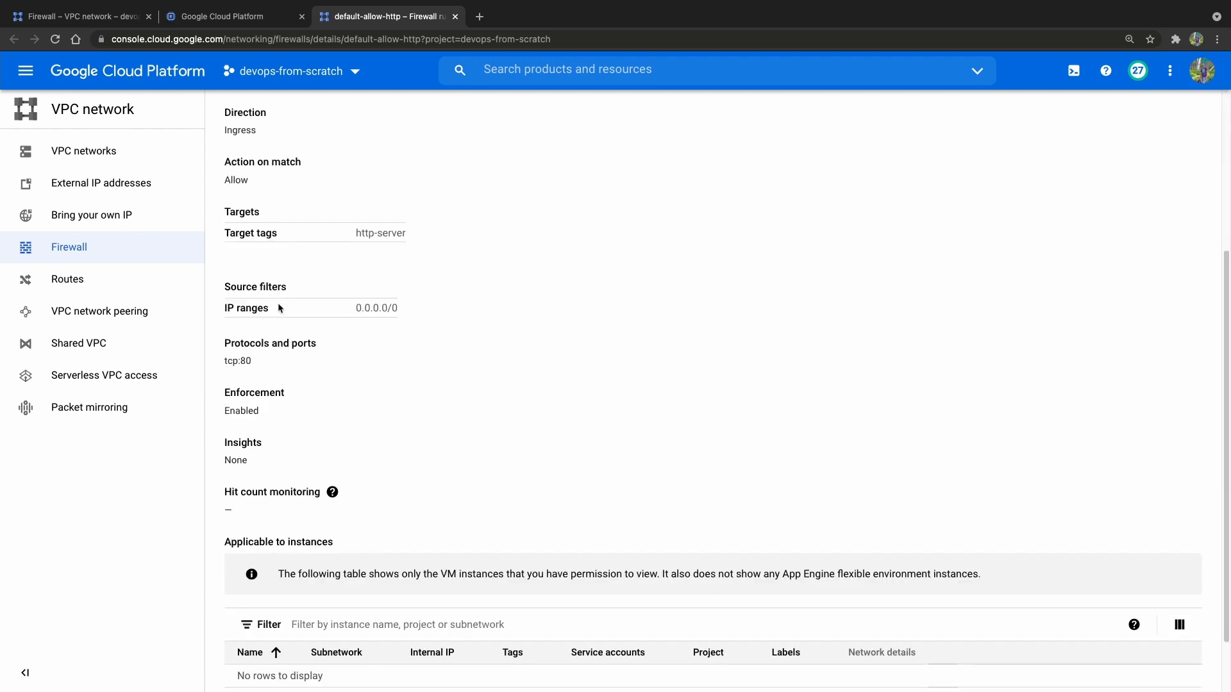
{"action": "left_click_drag", "start_coordinate": [224, 290], "coordinate": [290, 283]}
{"action": "left_click", "coordinate": [291, 284]}
{"action": "left_click_drag", "start_coordinate": [224, 312], "coordinate": [268, 308]}
{"action": "left_click_drag", "start_coordinate": [355, 308], "coordinate": [397, 307]}
{"action": "left_click", "coordinate": [236, 339]}
{"action": "scroll", "coordinate": [400, 380], "scroll_direction": "down", "scroll_amount": 1}
{"action": "scroll", "coordinate": [398, 380], "scroll_direction": "up", "scroll_amount": 5}
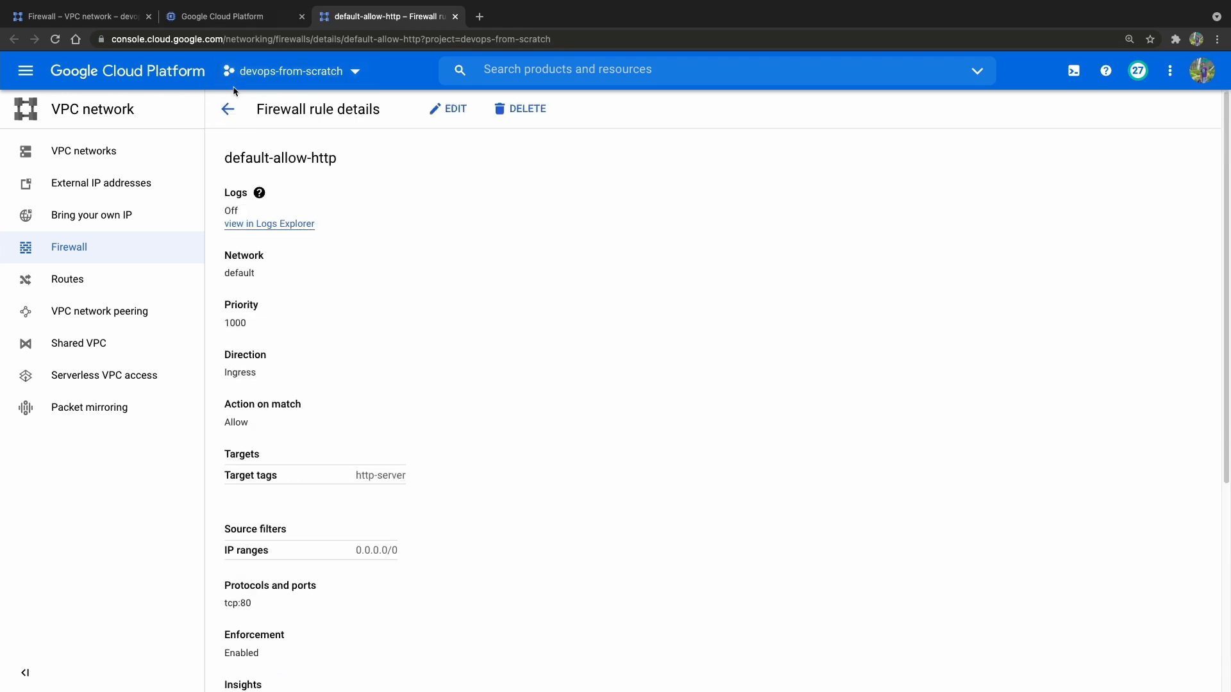
Return to the firewall list and start a new rule named production-allow-ssh on the production network.
{"action": "left_click", "coordinate": [227, 109]}
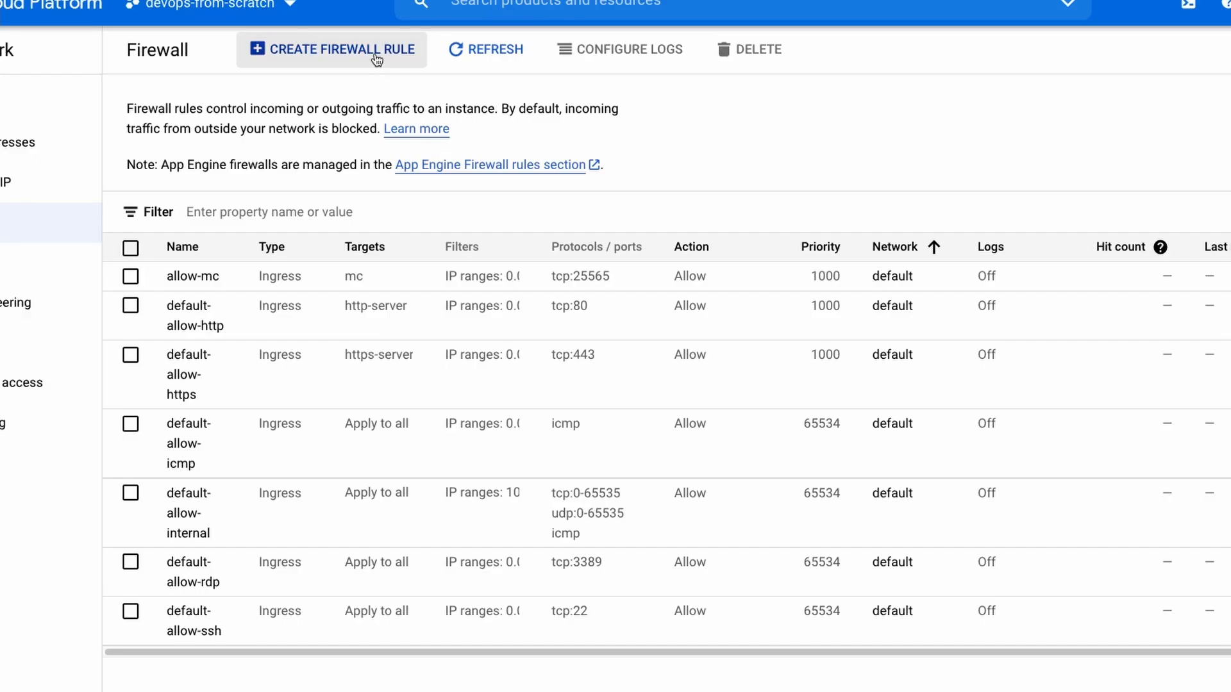
{"action": "left_click", "coordinate": [377, 60]}
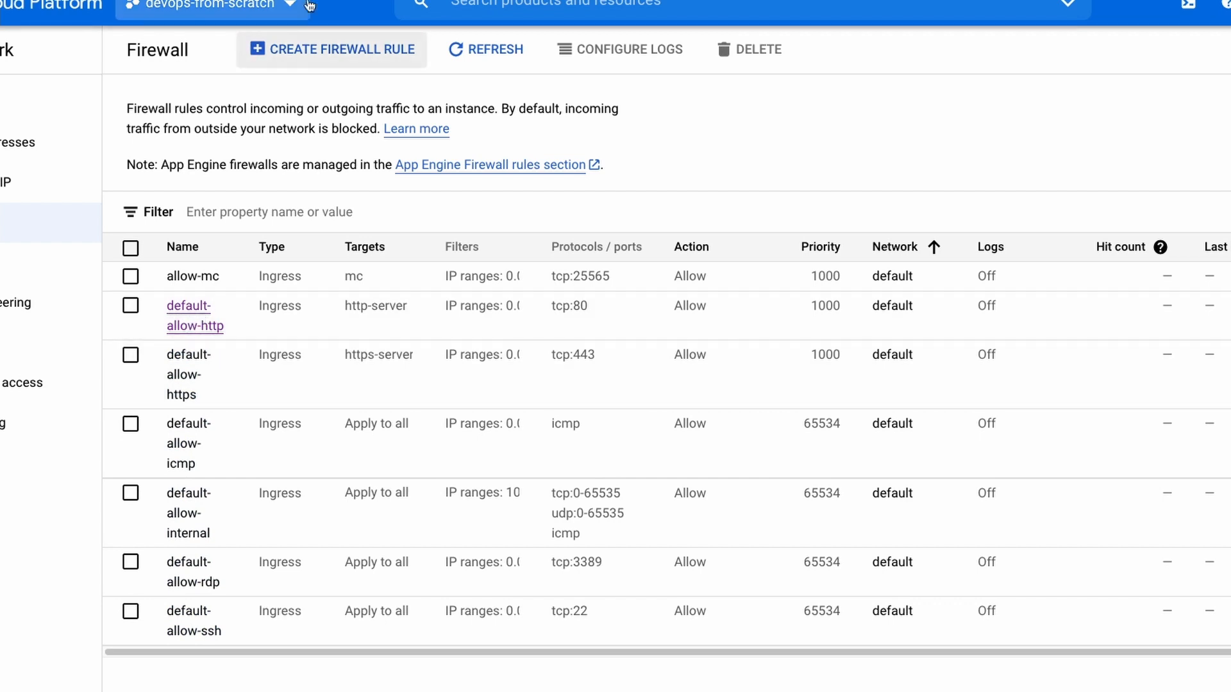
{"action": "left_click", "coordinate": [332, 49]}
{"action": "type", "text": "pro"}
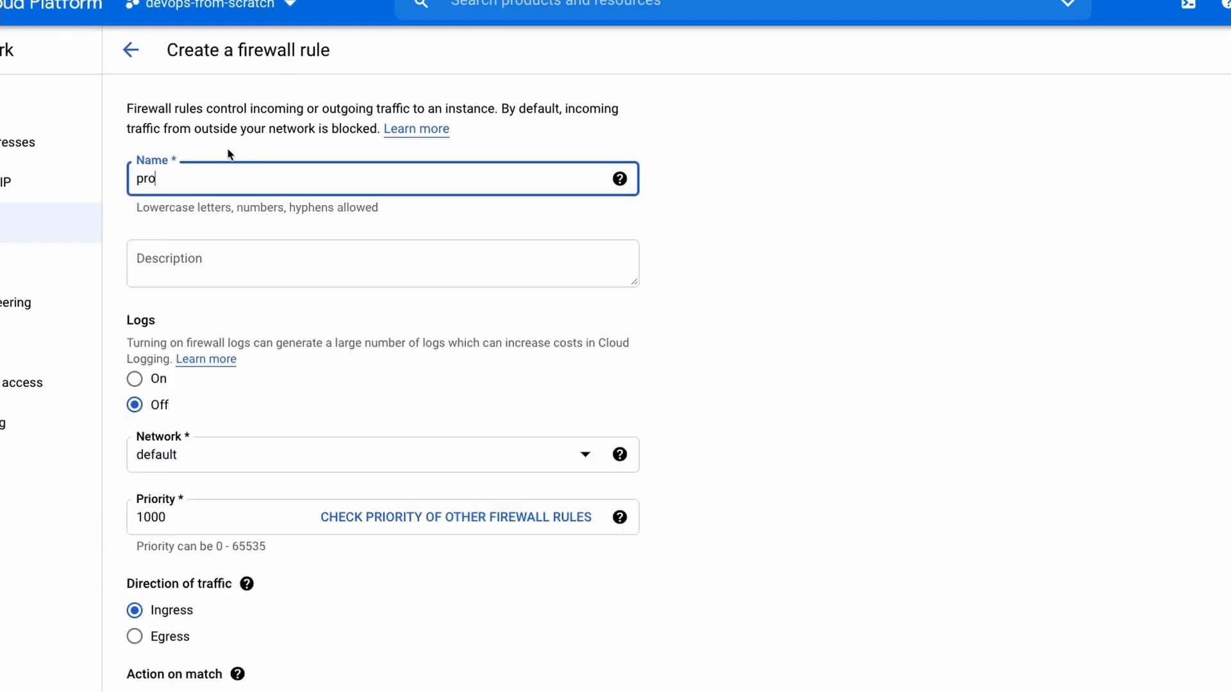
{"action": "type", "text": "ducti"}
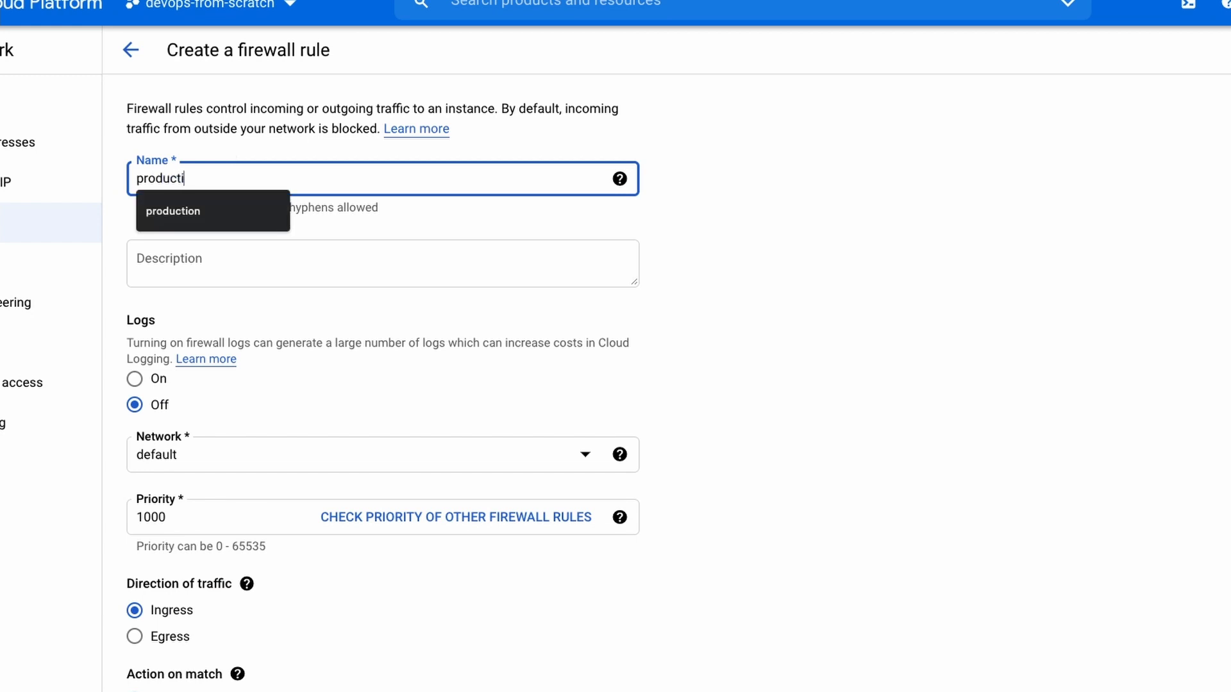
{"action": "type", "text": "on-al"}
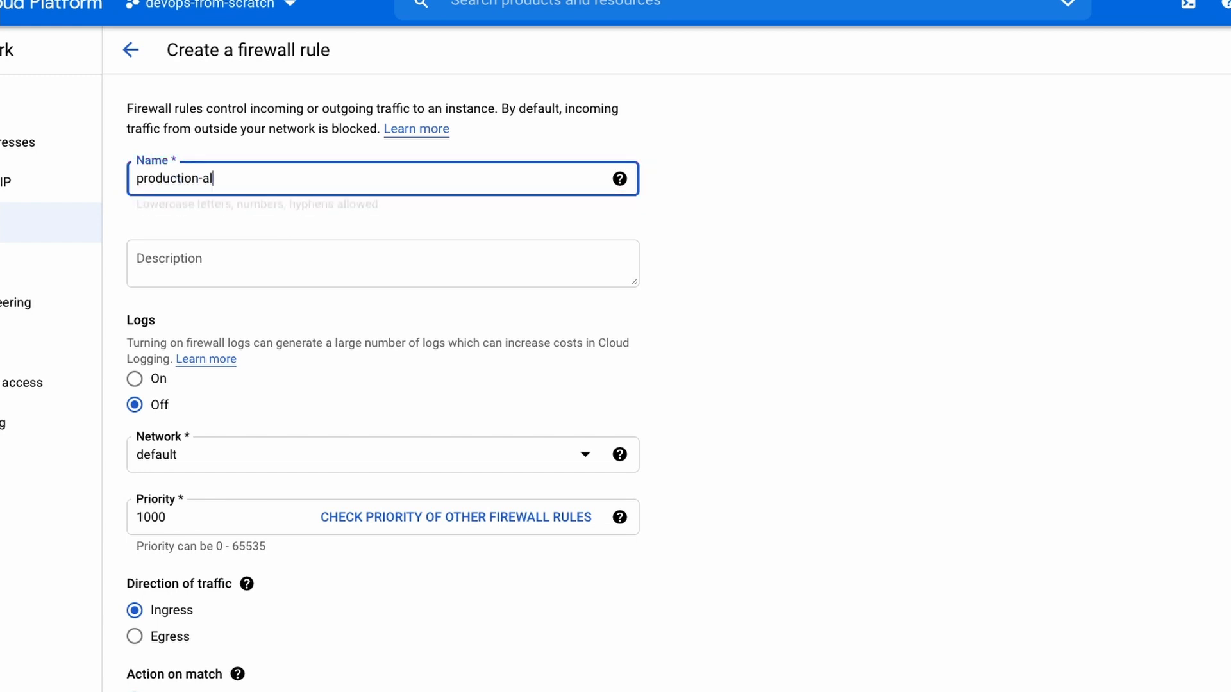
{"action": "type", "text": "low-ssh"}
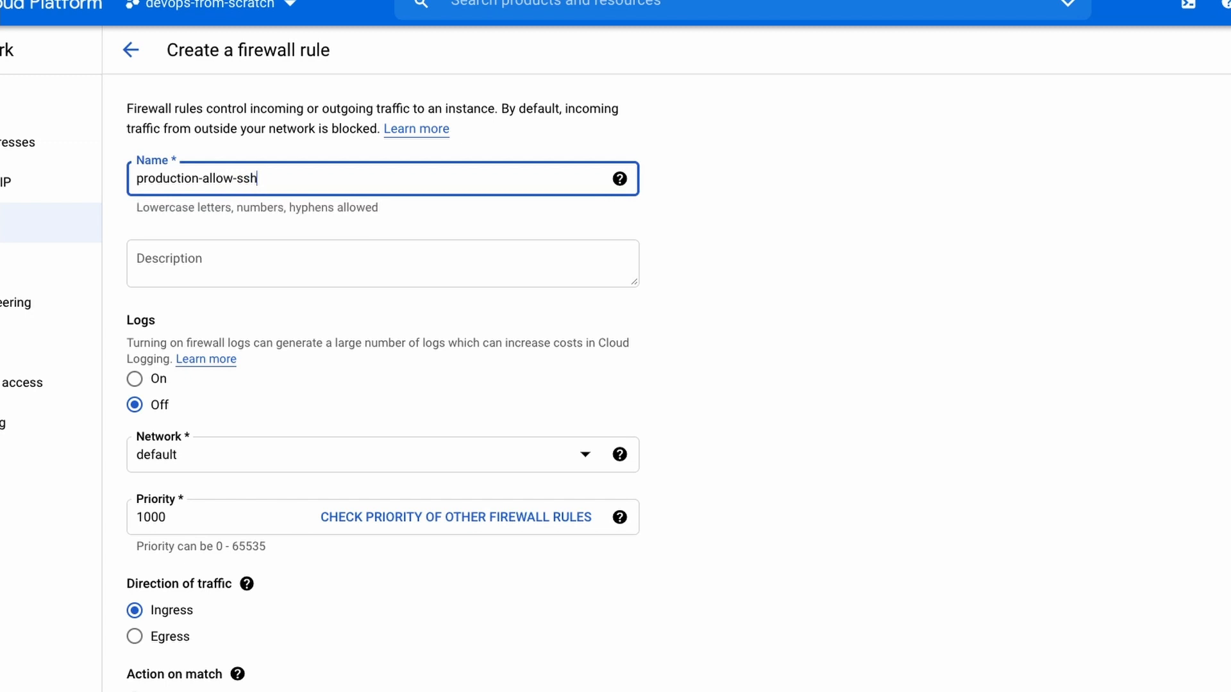
{"action": "key", "text": "Tab"}
{"action": "left_click", "coordinate": [557, 459]}
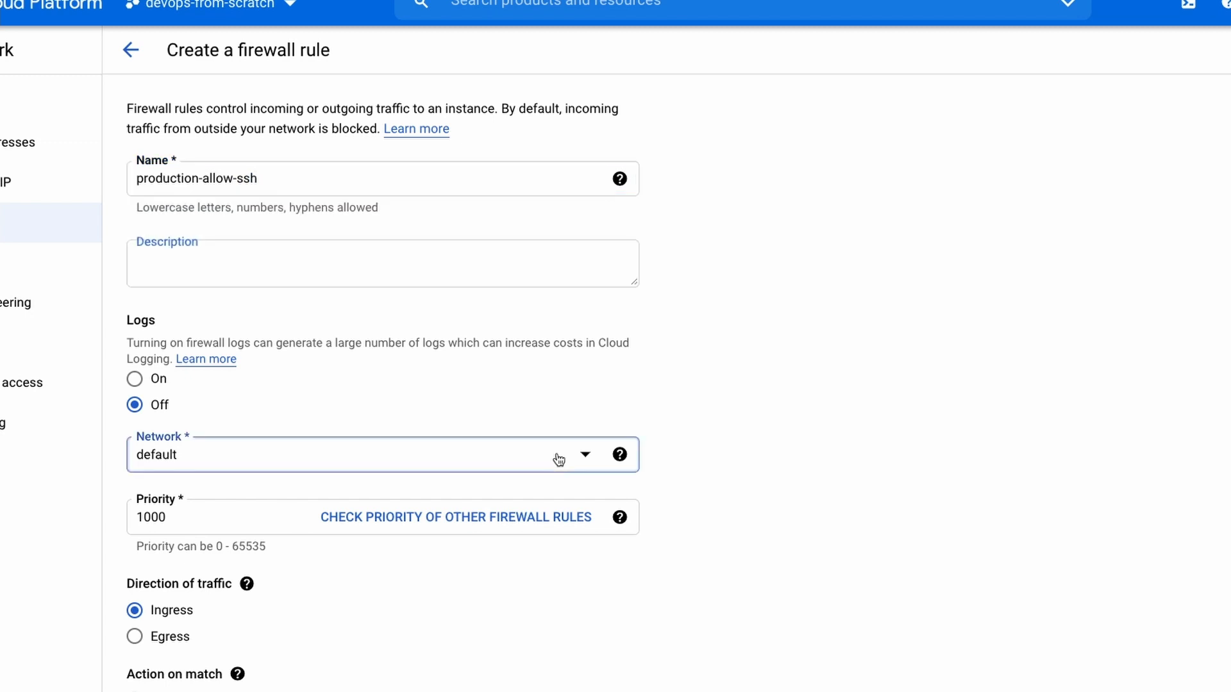
{"action": "left_click", "coordinate": [294, 562]}
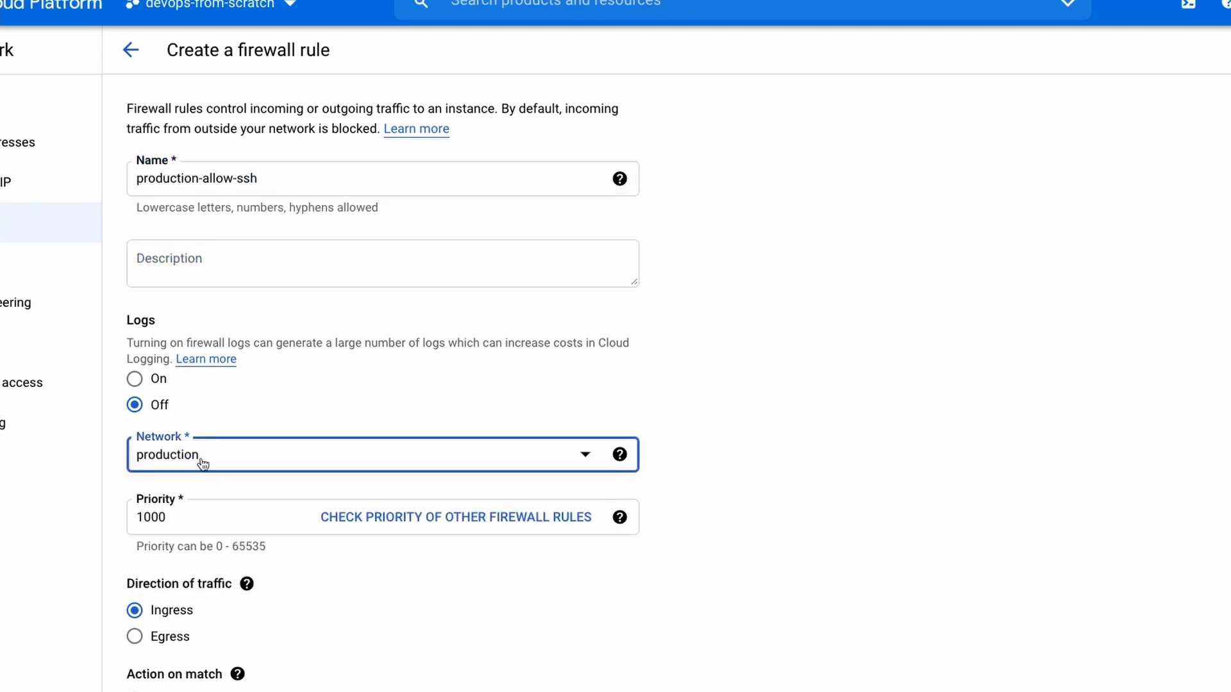
Keep the rule as ingress with action Allow and set its targets to all instances in the network.
{"action": "scroll", "coordinate": [250, 532], "scroll_direction": "down", "scroll_amount": 1}
{"action": "left_click", "coordinate": [246, 516]}
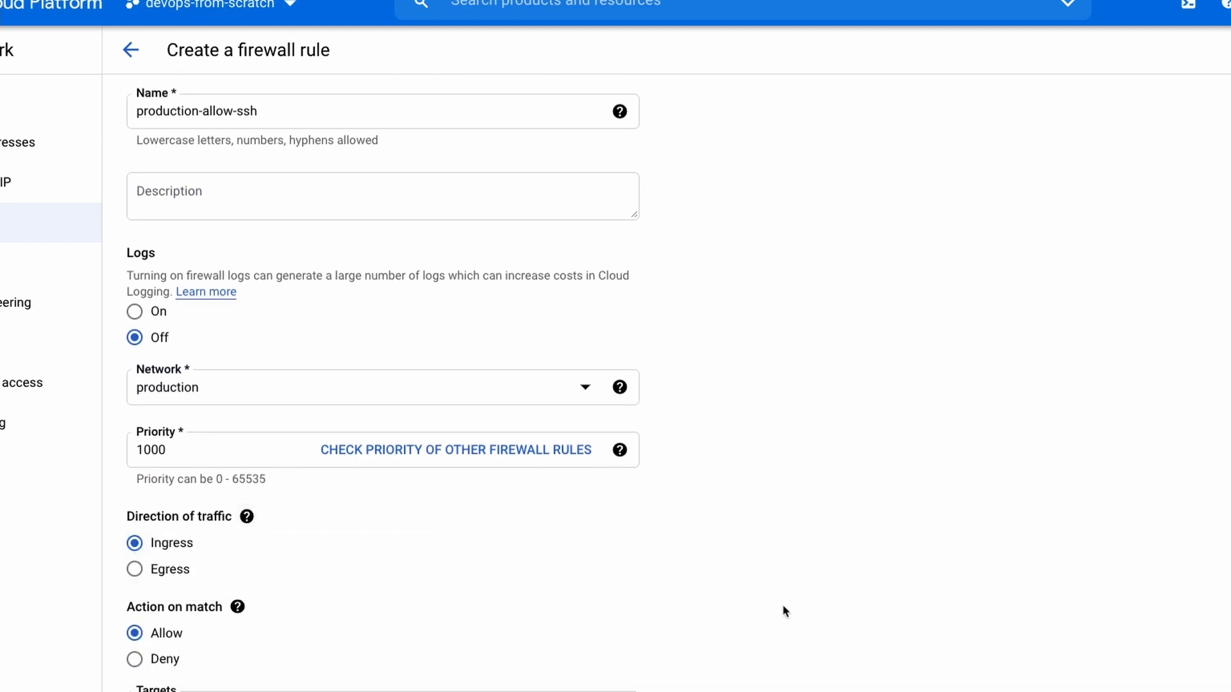
{"action": "scroll", "coordinate": [164, 493], "scroll_direction": "down", "scroll_amount": 2}
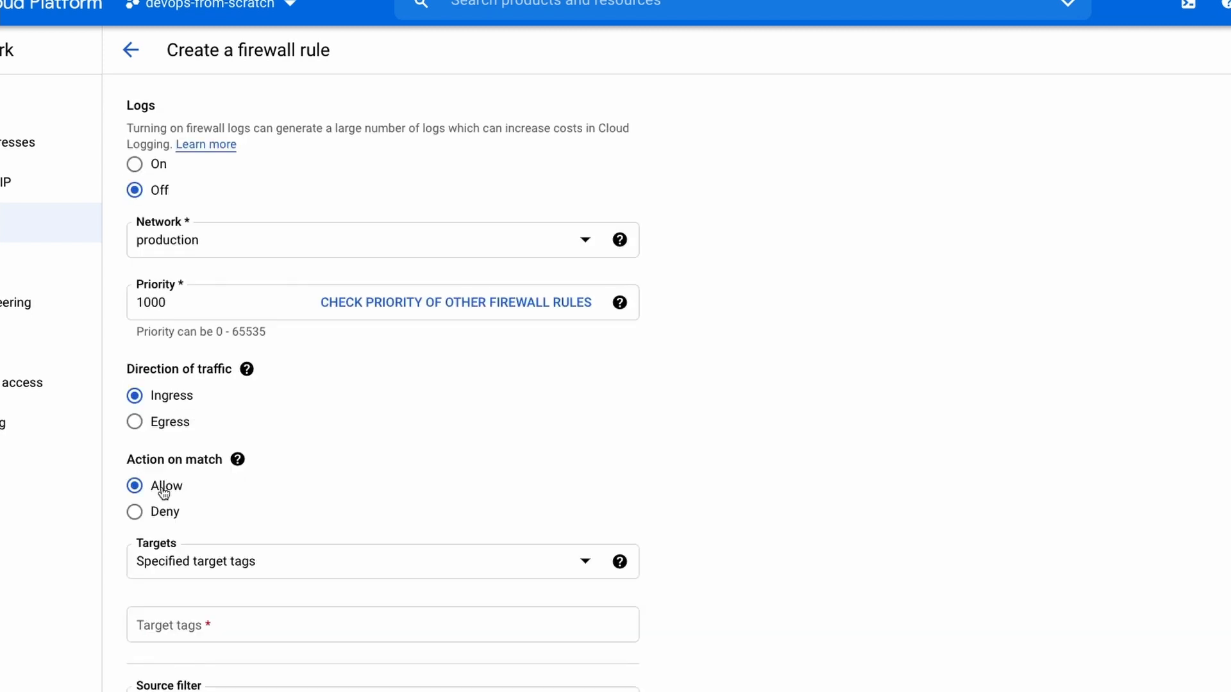
{"action": "left_click", "coordinate": [297, 569]}
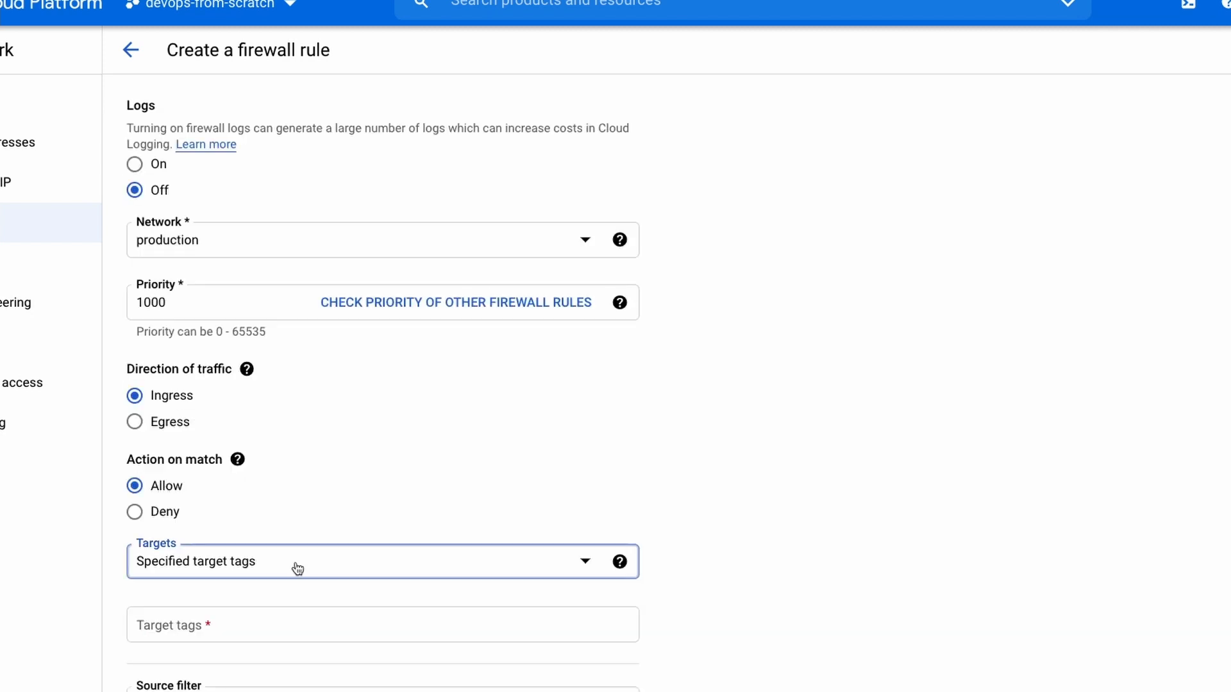
{"action": "left_click", "coordinate": [638, 525]}
{"action": "left_click", "coordinate": [288, 568]}
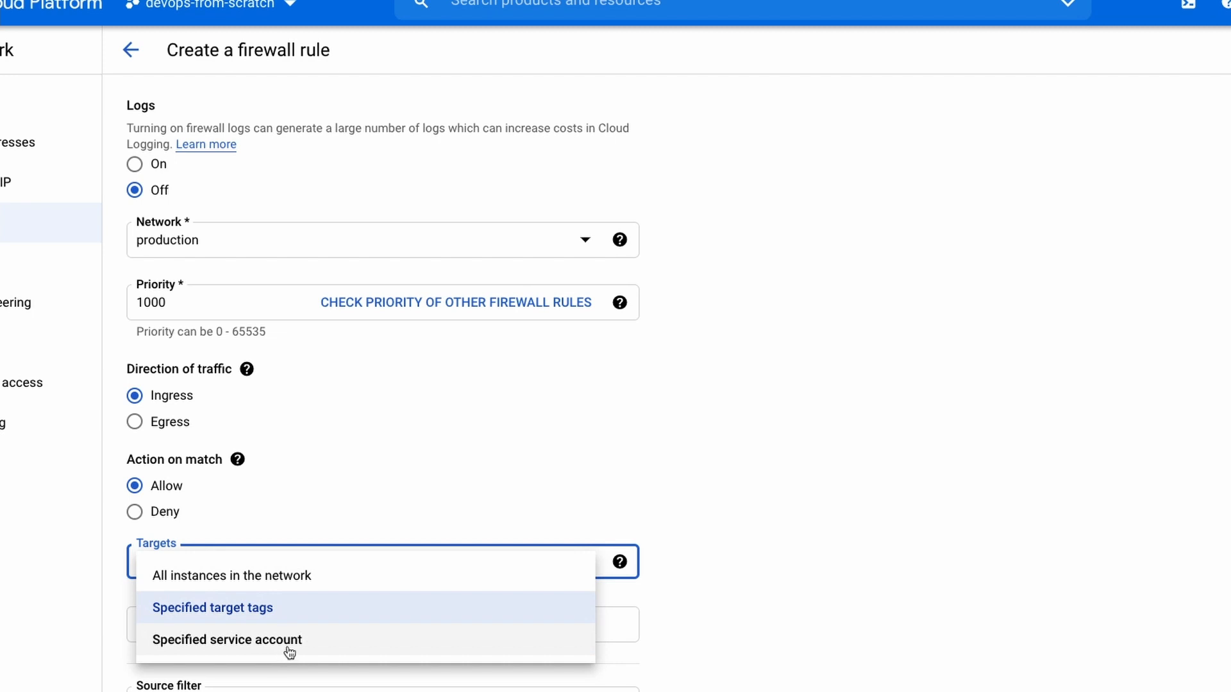
{"action": "left_click", "coordinate": [298, 577]}
Keep IP ranges as the source filter and add 0.0.0.0/0 as the source IP range.
{"action": "scroll", "coordinate": [355, 568], "scroll_direction": "down", "scroll_amount": 2}
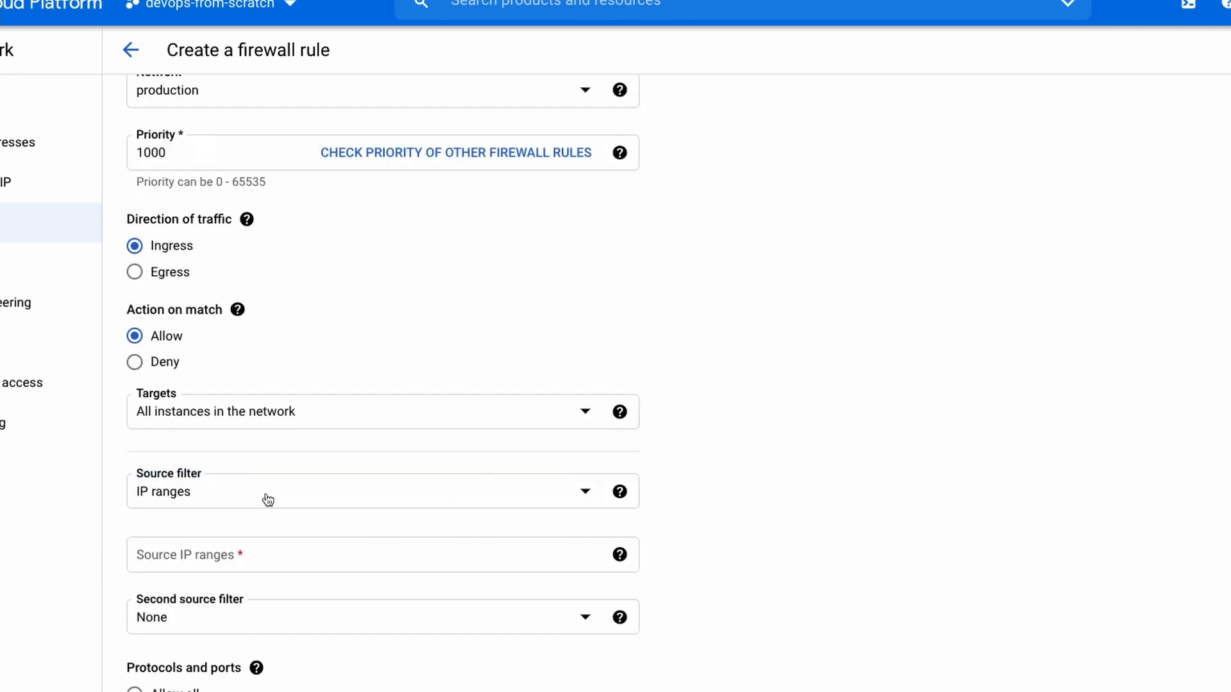
{"action": "left_click", "coordinate": [266, 500]}
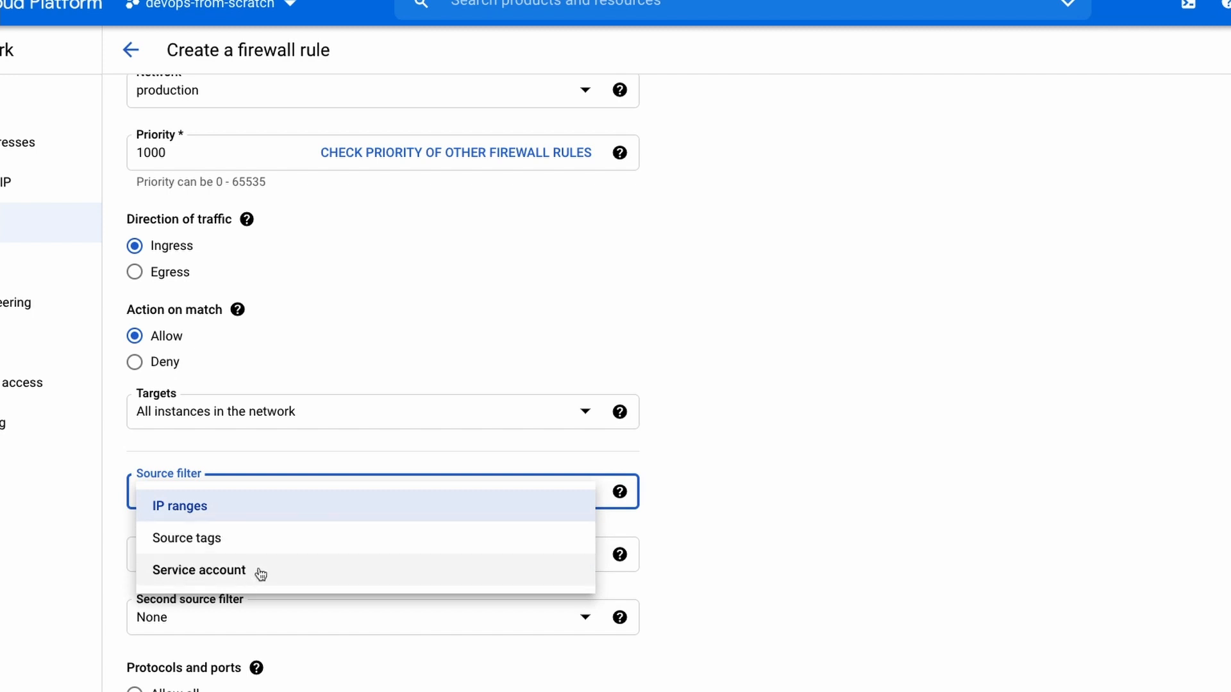
{"action": "left_click", "coordinate": [203, 513]}
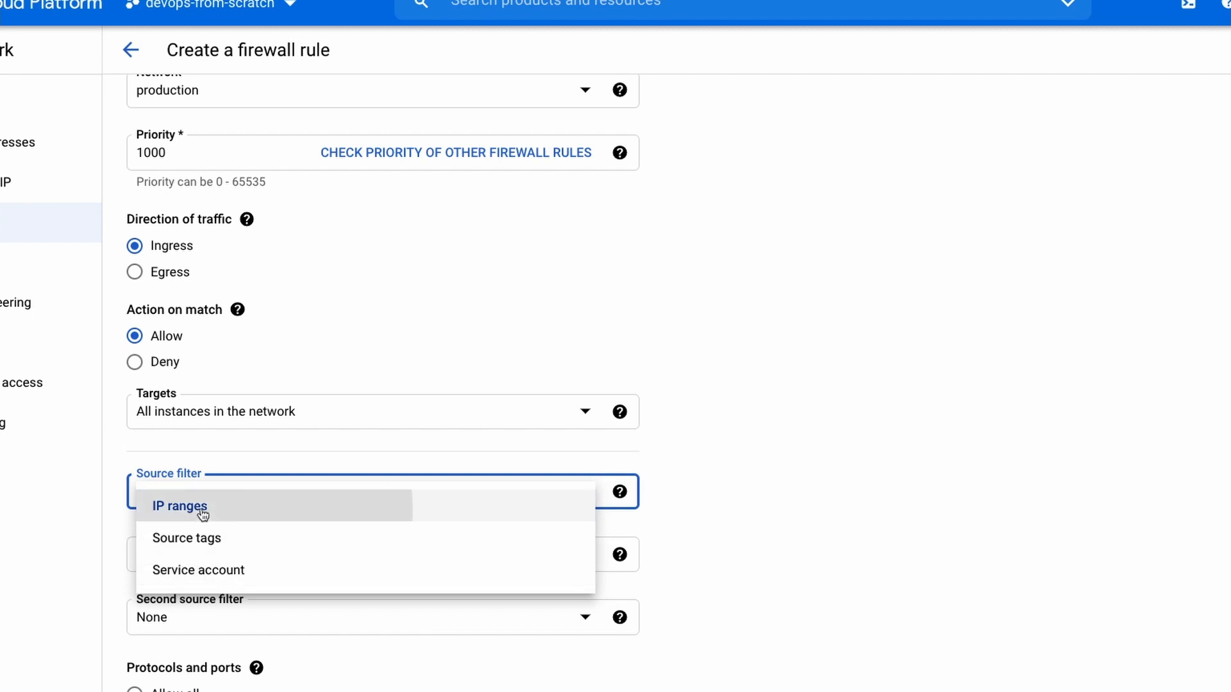
{"action": "left_click", "coordinate": [214, 552]}
{"action": "type", "text": "0.0.0."}
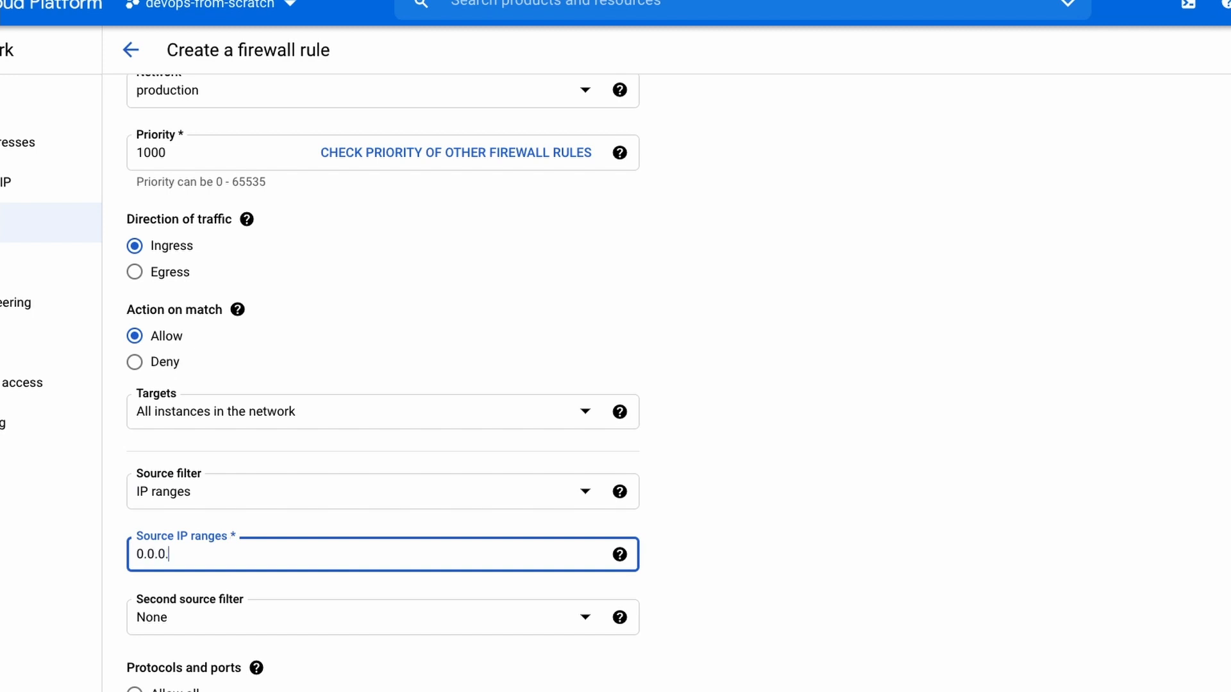
{"action": "type", "text": "0/0"}
{"action": "key", "text": "Return"}
Allow only tcp port 22 and create the firewall rule.
{"action": "scroll", "coordinate": [210, 495], "scroll_direction": "down", "scroll_amount": 1}
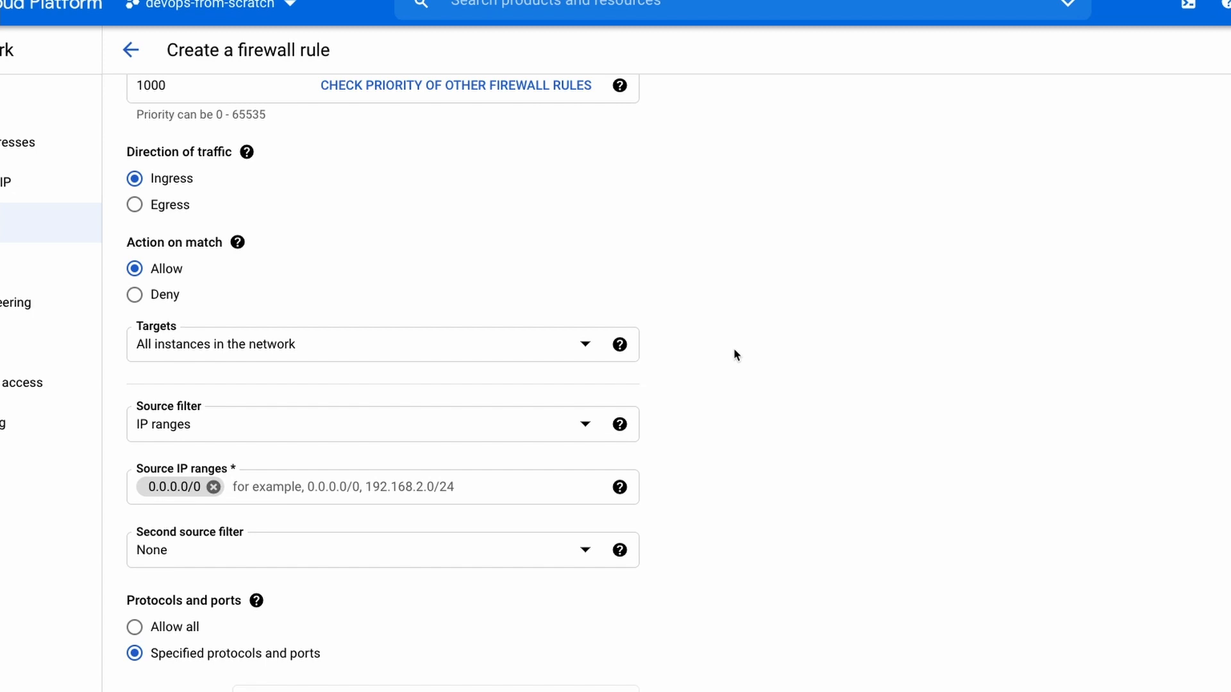
{"action": "scroll", "coordinate": [734, 350], "scroll_direction": "down", "scroll_amount": 4}
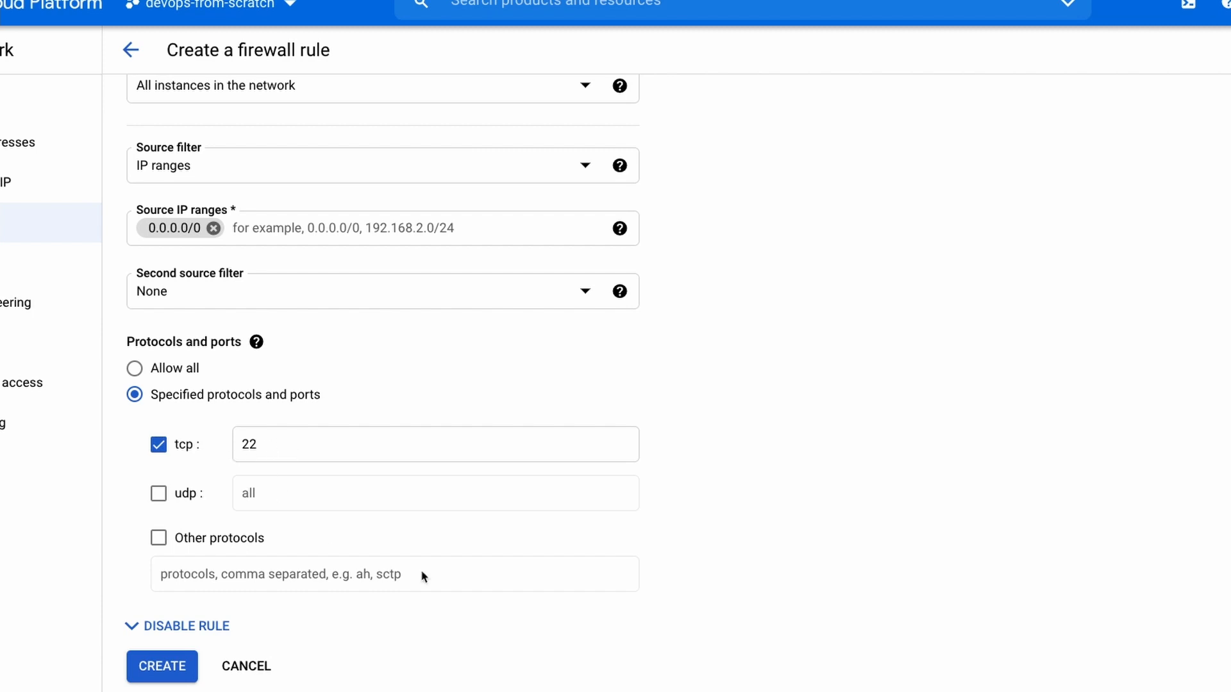
{"action": "left_click", "coordinate": [160, 671]}
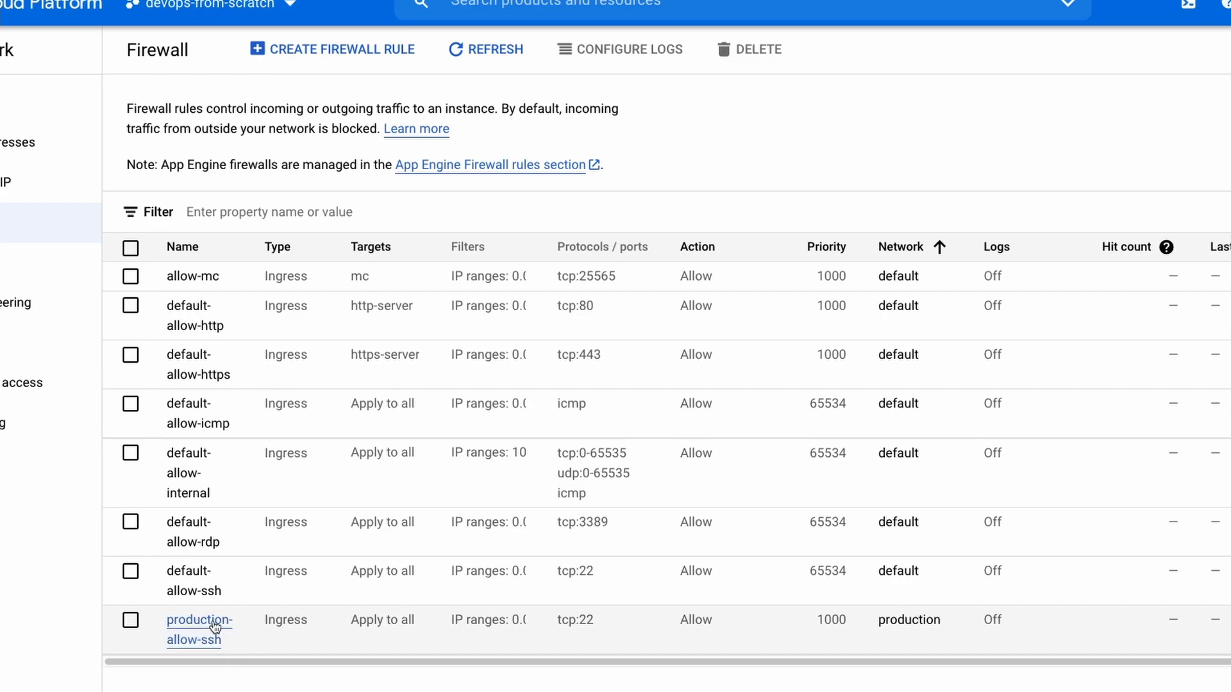
Switch to the terminal and test port 22 on nginx-proxy's external IP with nc -zv 34.138.202.236 22.
{"action": "key", "text": "super+Tab"}
{"action": "left_click_drag", "start_coordinate": [156, 13], "coordinate": [308, 14]}
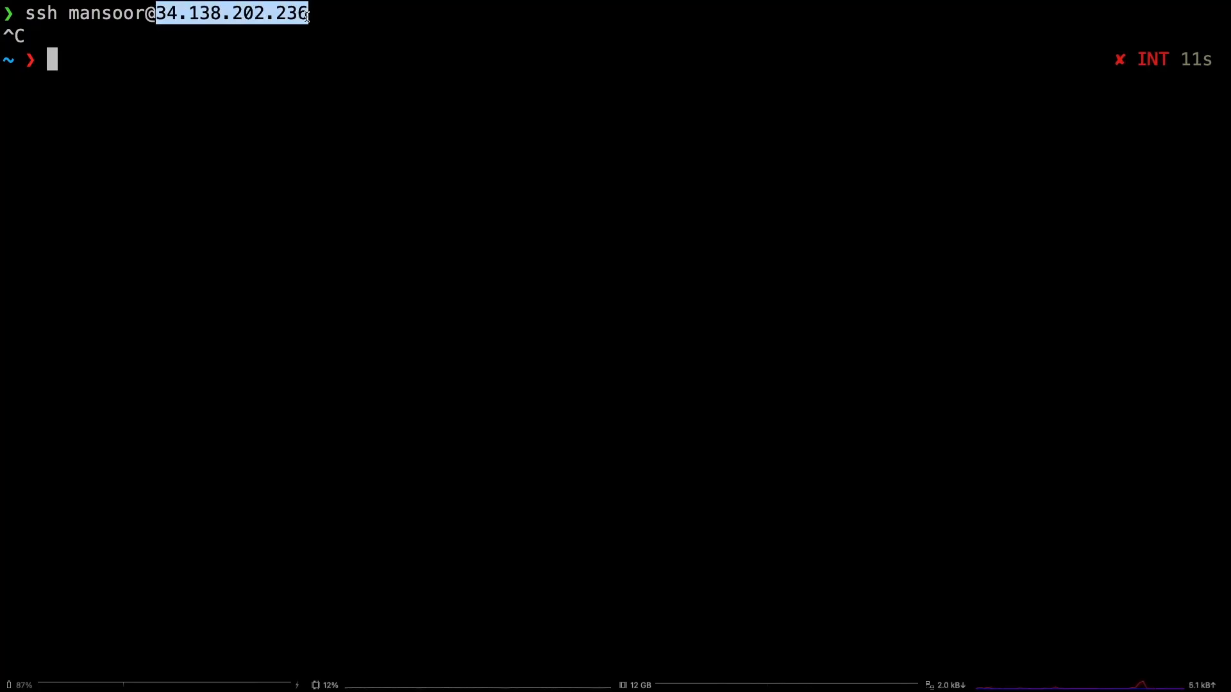
{"action": "type", "text": "n"}
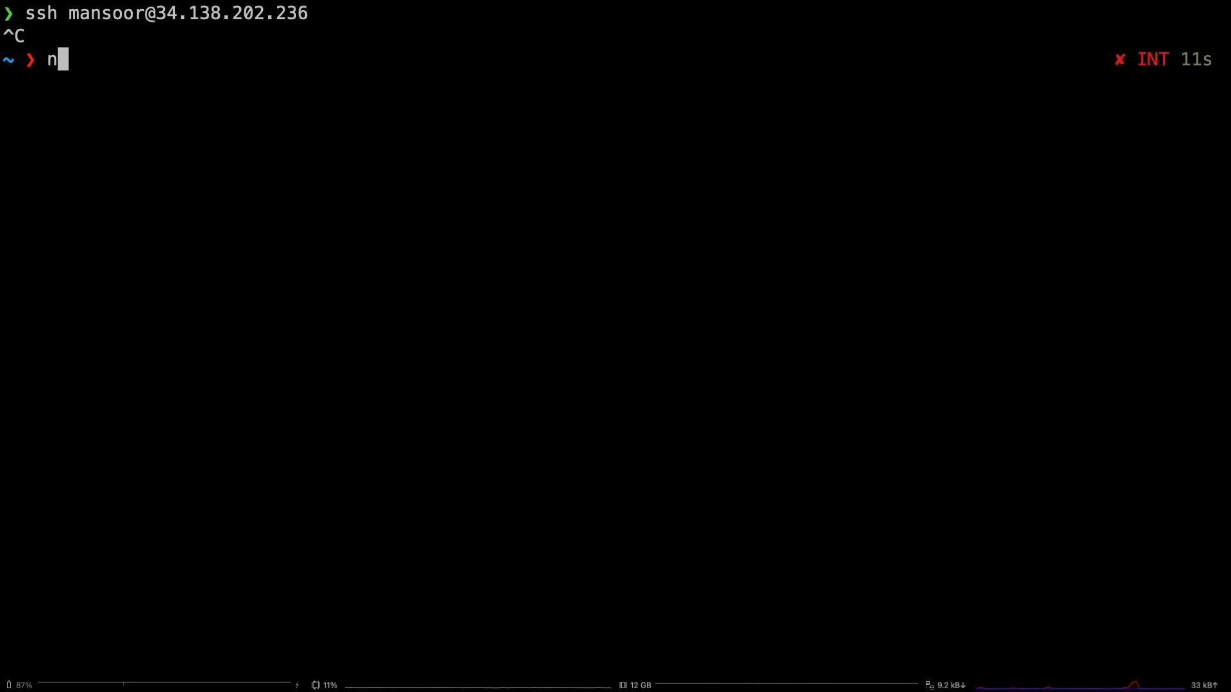
{"action": "type", "text": "c -zv"}
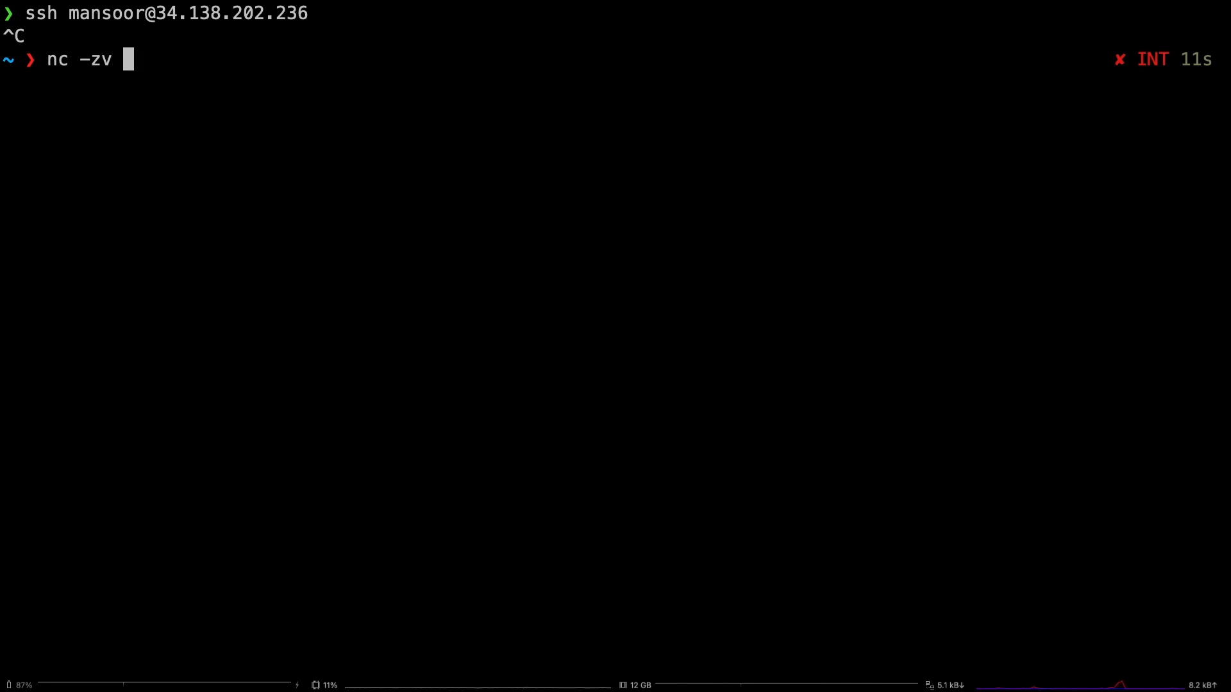
{"action": "type", "text": "34.138.202.236"}
{"action": "type", "text": "22"}
{"action": "key", "text": "Return"}
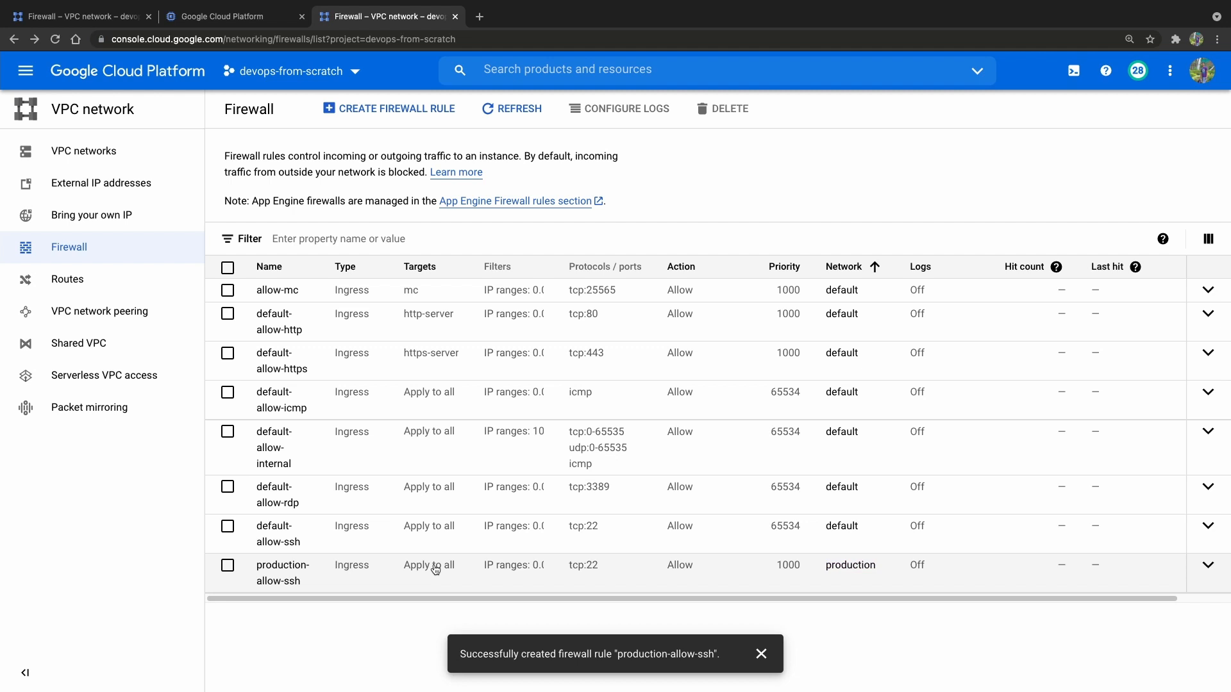
Return to the VM instances list in the browser and delete instance-1 together with its boot disk.
{"action": "left_click", "coordinate": [240, 18]}
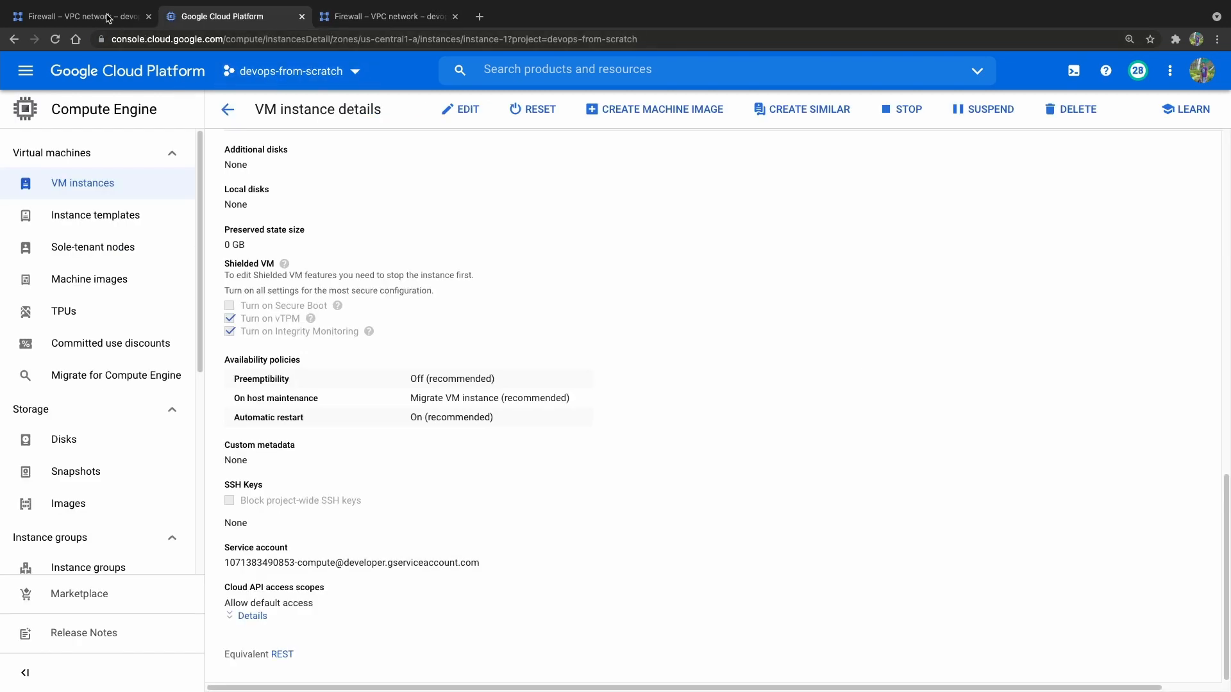
{"action": "left_click", "coordinate": [107, 18]}
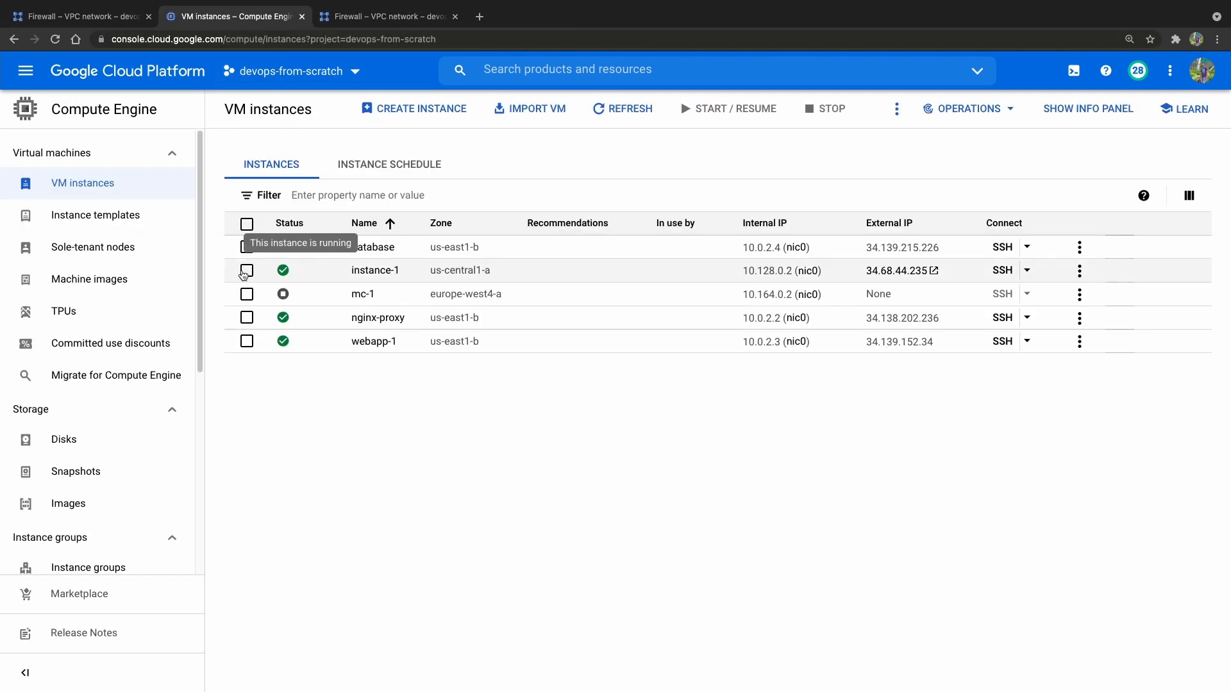
{"action": "left_click", "coordinate": [246, 272]}
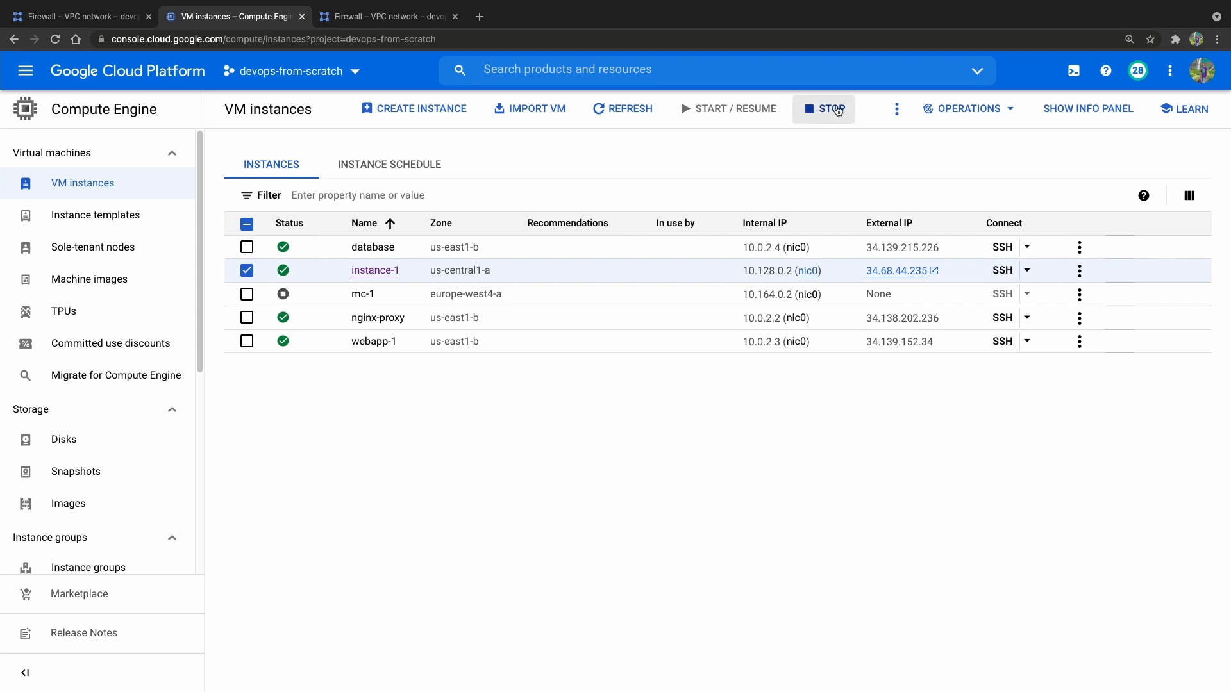
{"action": "left_click", "coordinate": [896, 108]}
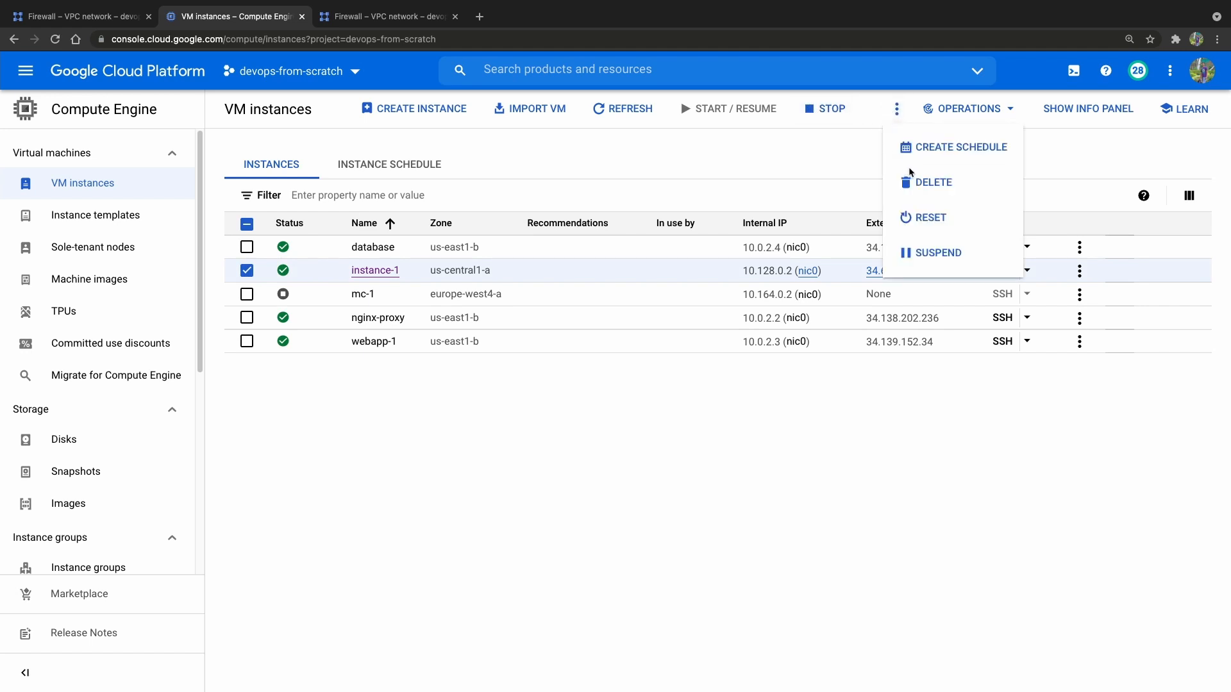
{"action": "left_click", "coordinate": [933, 182]}
{"action": "left_click", "coordinate": [794, 429]}
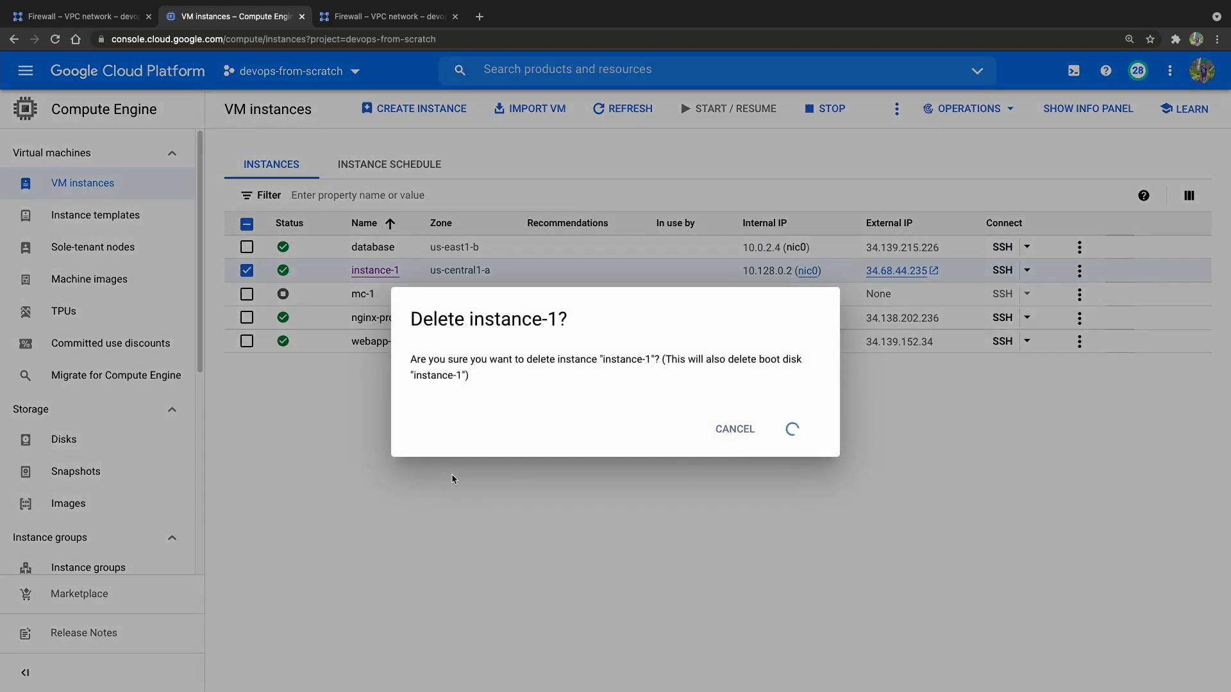
Copy nginx-proxy's external IP and connect to it over SSH from the terminal with the user's login name.
{"action": "left_click", "coordinate": [954, 321]}
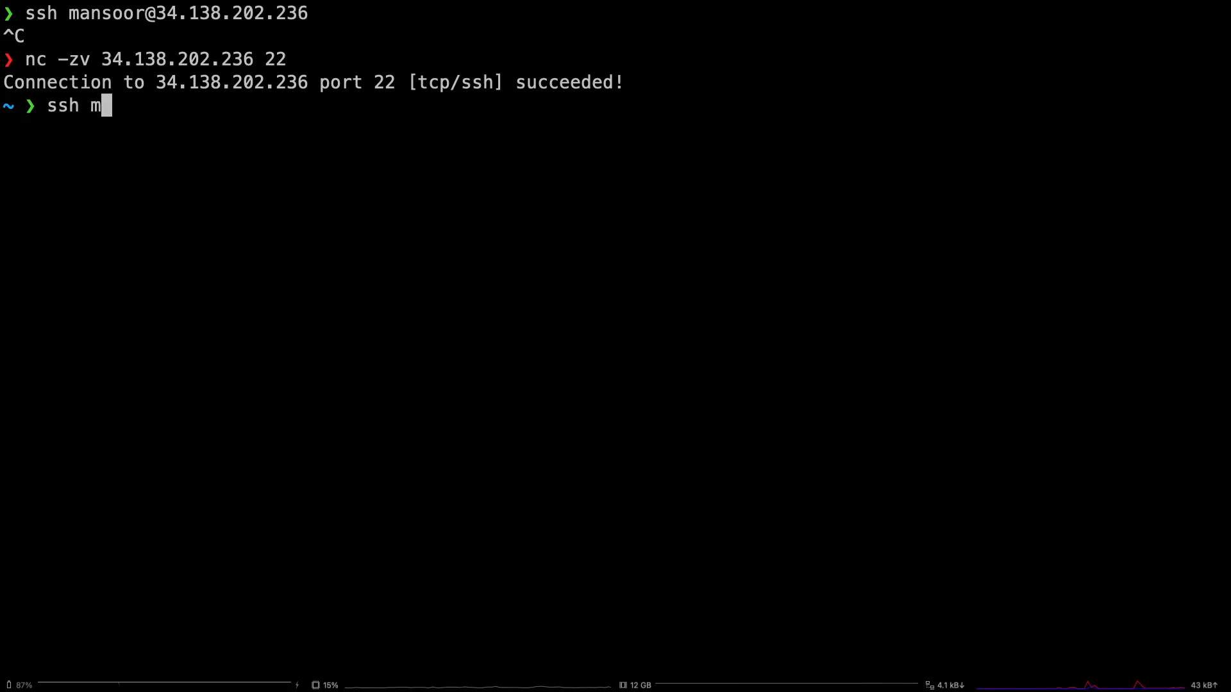
{"action": "type", "text": "anso"}
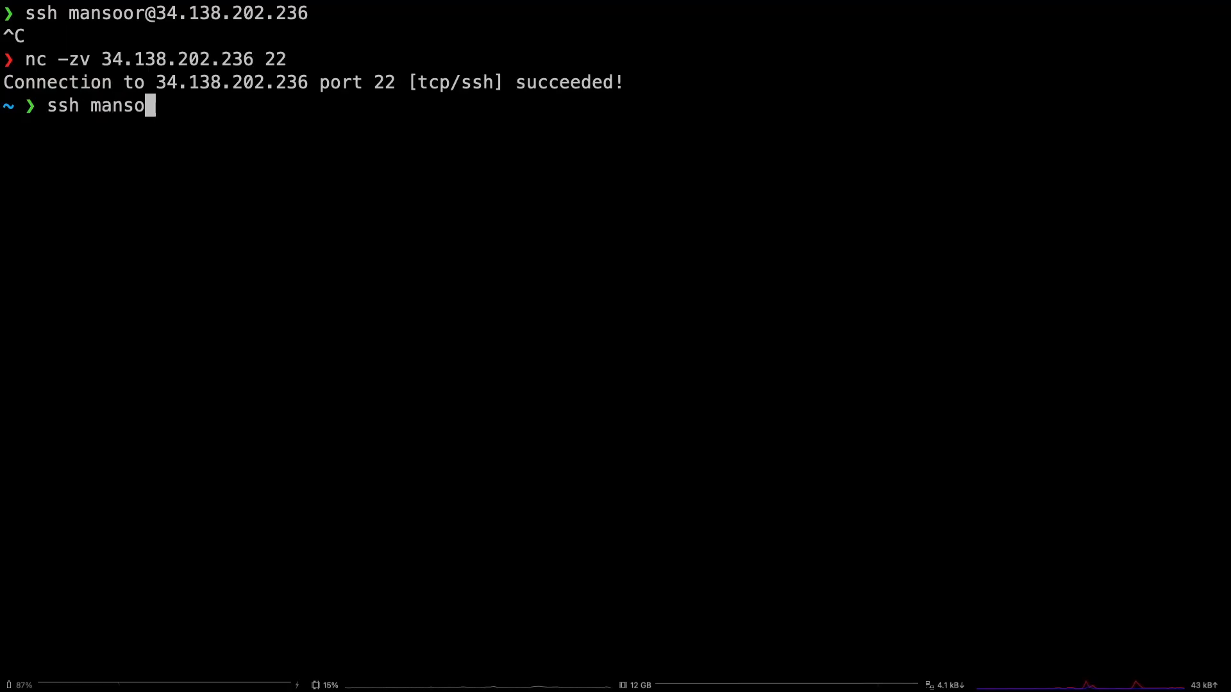
{"action": "type", "text": "or@"}
{"action": "key", "text": "super+v"}
{"action": "key", "text": "Return"}
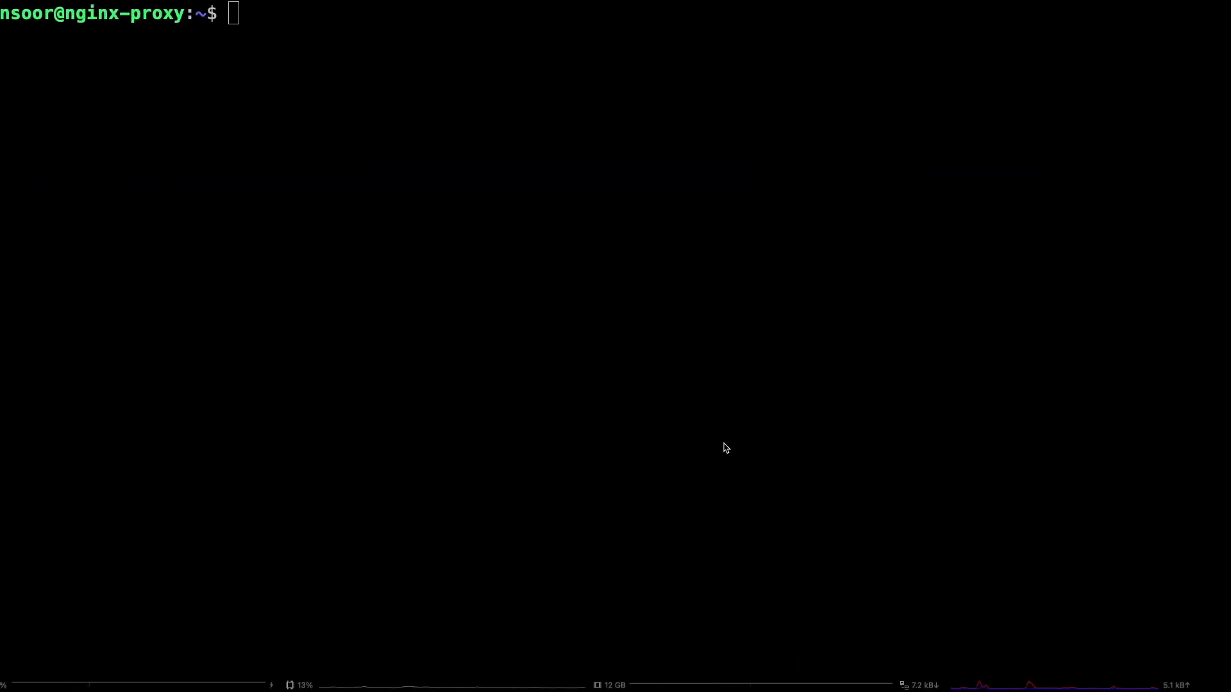
Install nginx on nginx-proxy with sudo apt install nginx, accepting the installation with Y.
{"action": "type", "text": "sudo"}
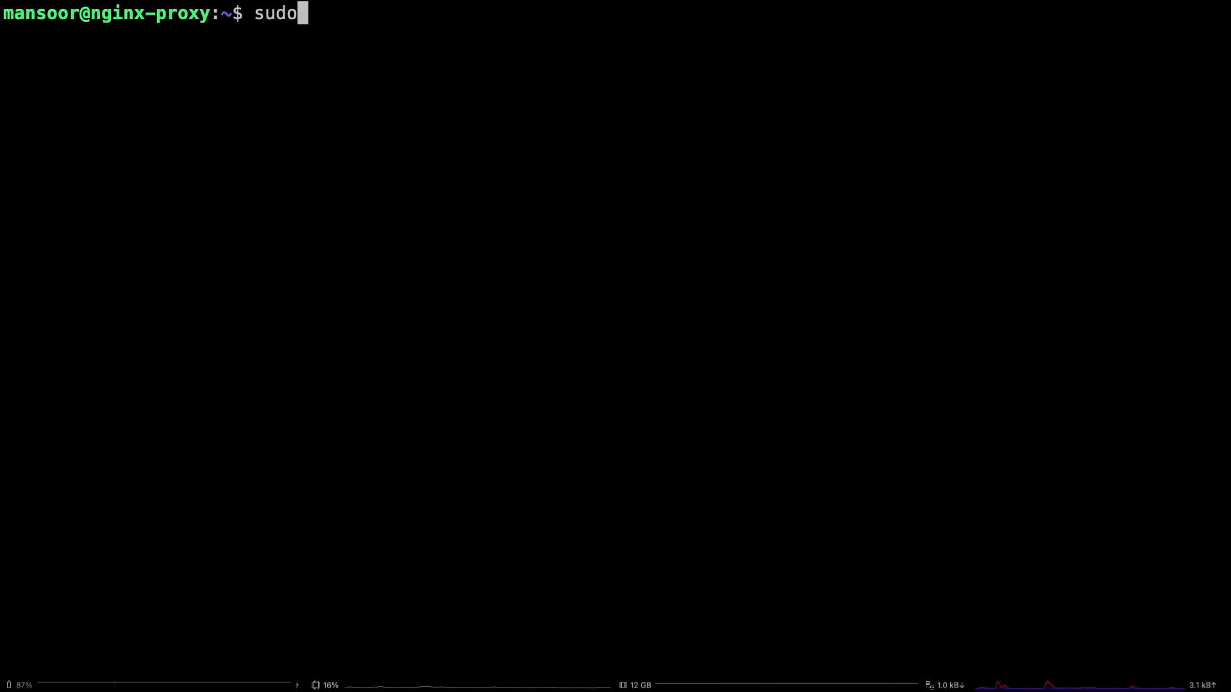
{"action": "type", "text": "apt install nginx"}
{"action": "key", "text": "Return"}
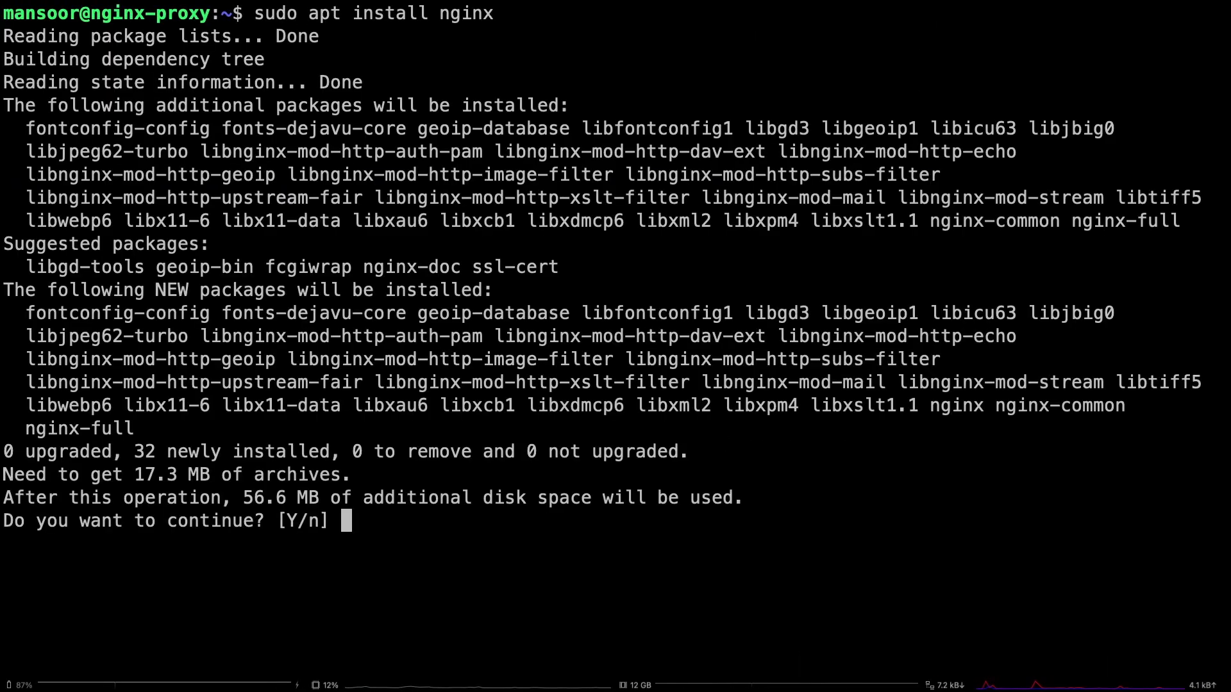
{"action": "type", "text": "Y"}
{"action": "key", "text": "Return"}
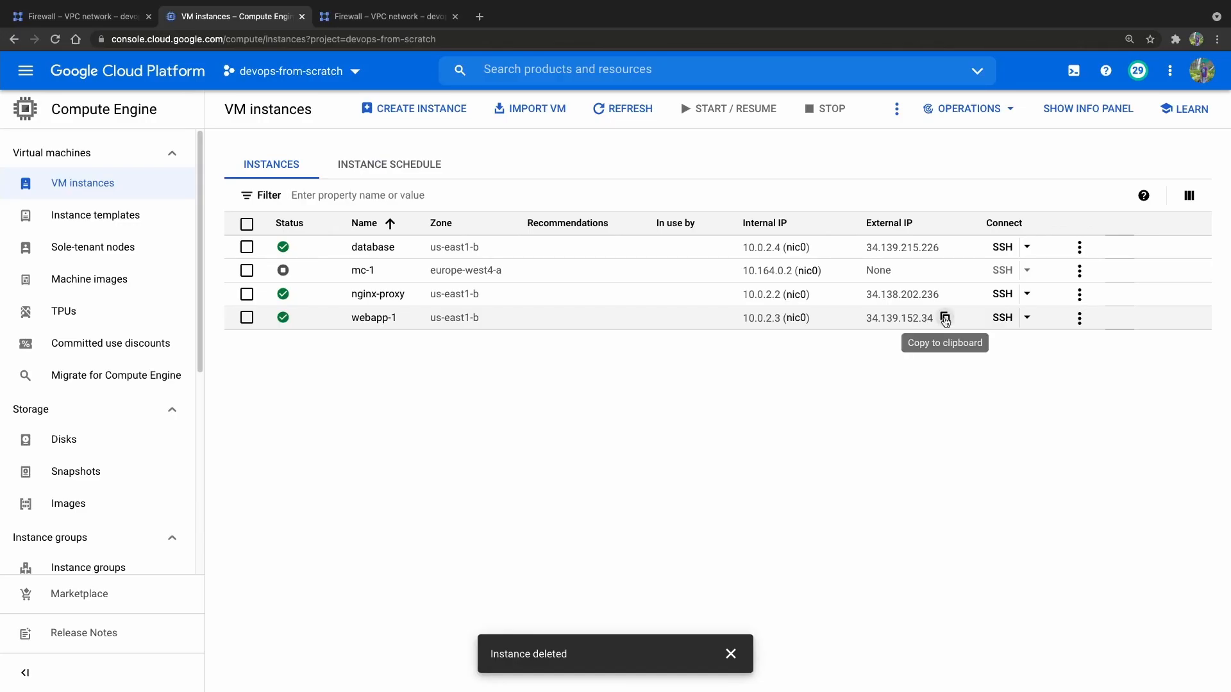
Connect over SSH to webapp-1 at 34.139.152.34 and database at 34.139.215.226 in separate terminal sessions, accepting both host keys with yes.
{"action": "left_click", "coordinate": [945, 319]}
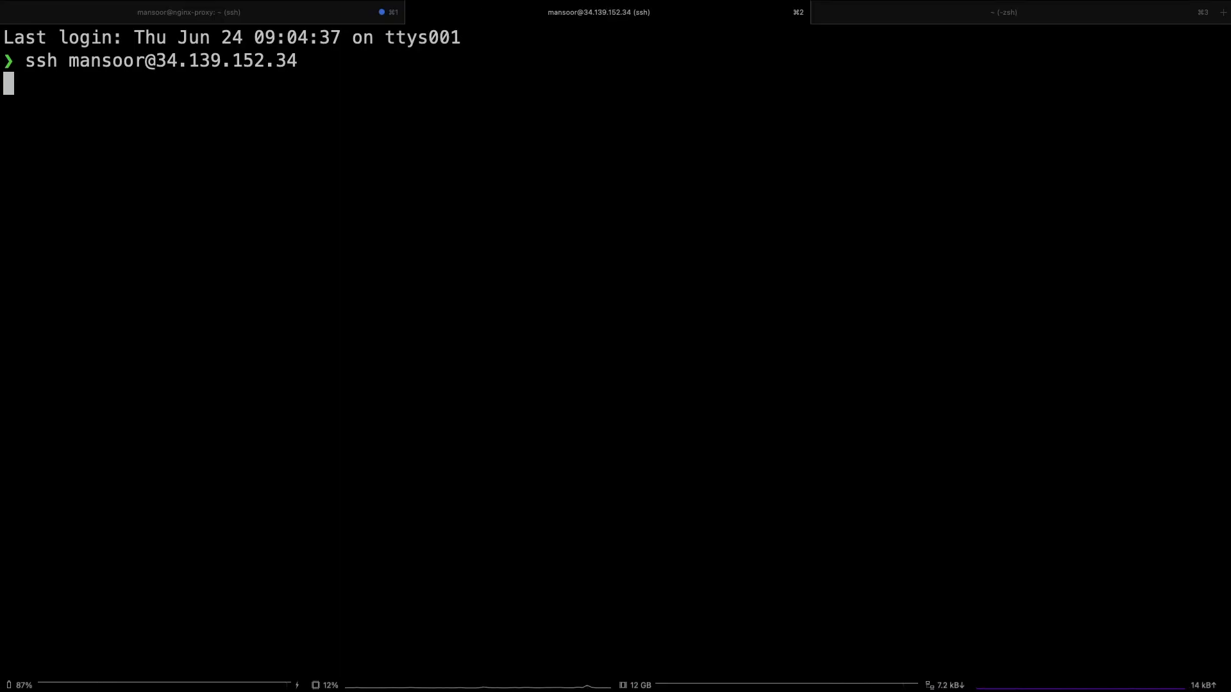
{"action": "type", "text": "yes"}
{"action": "key", "text": "Return"}
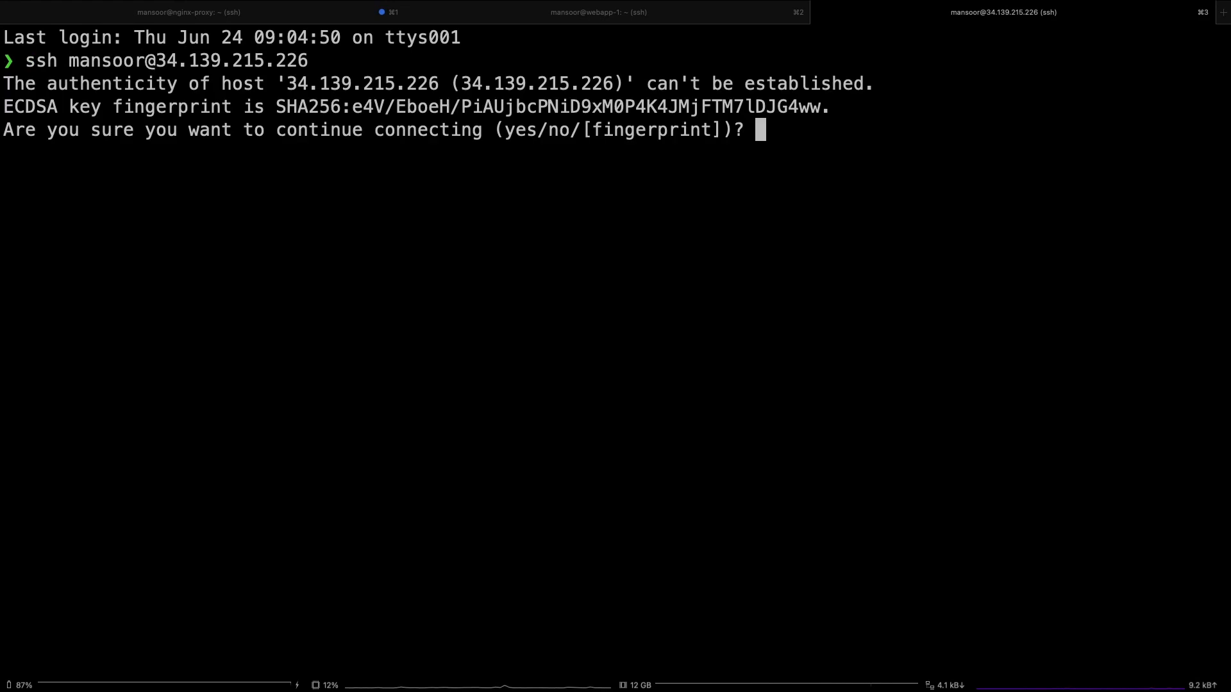
{"action": "type", "text": "yes"}
{"action": "key", "text": "Return"}
Install nginx on webapp-1 with sudo apt install nginx.
{"action": "key", "text": "super+1"}
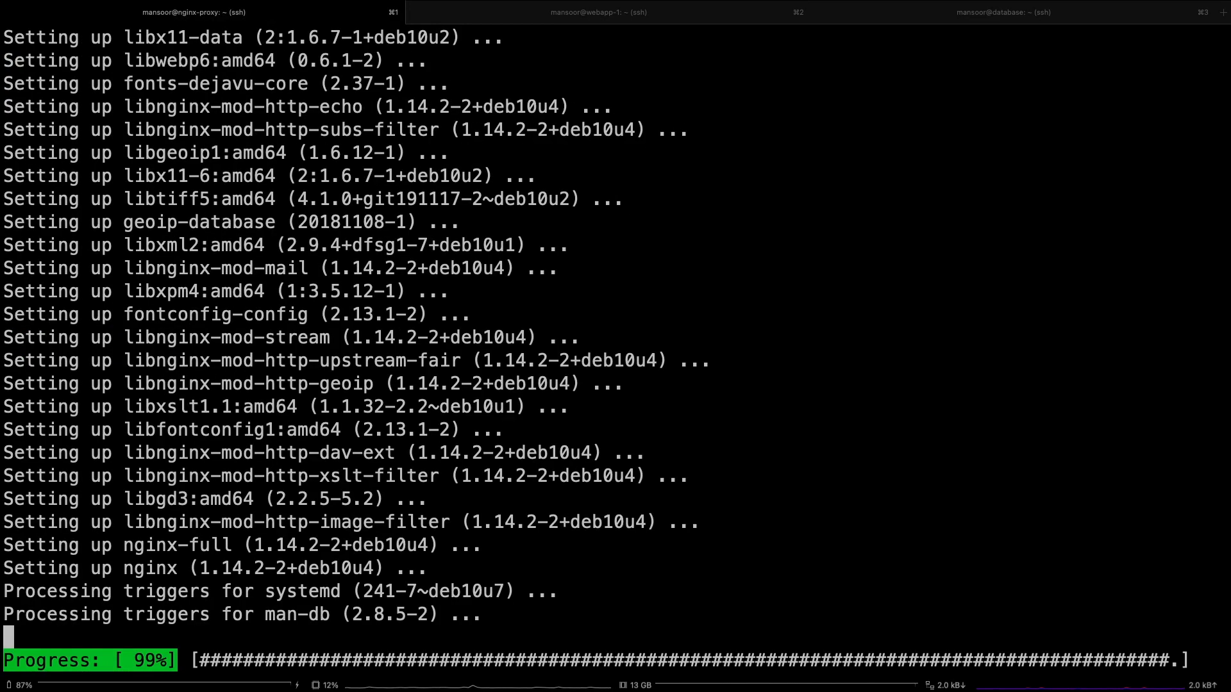
{"action": "key", "text": "super+2"}
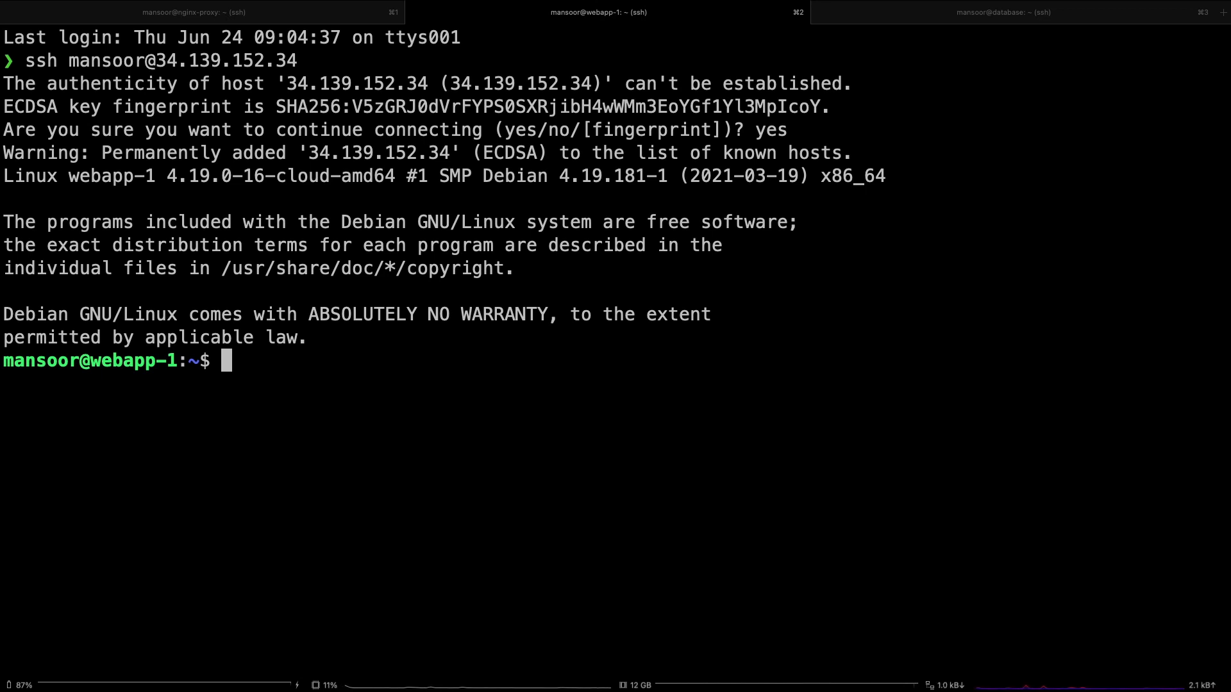
{"action": "type", "text": "sudo apt install"}
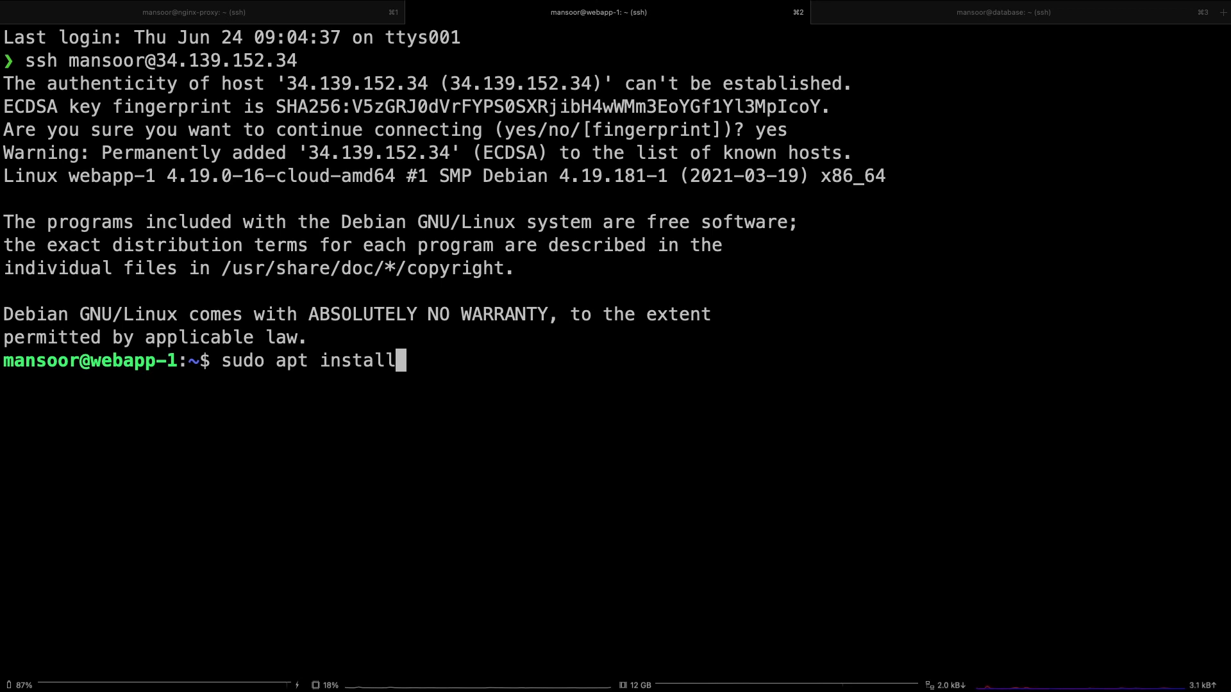
{"action": "type", "text": "ng"}
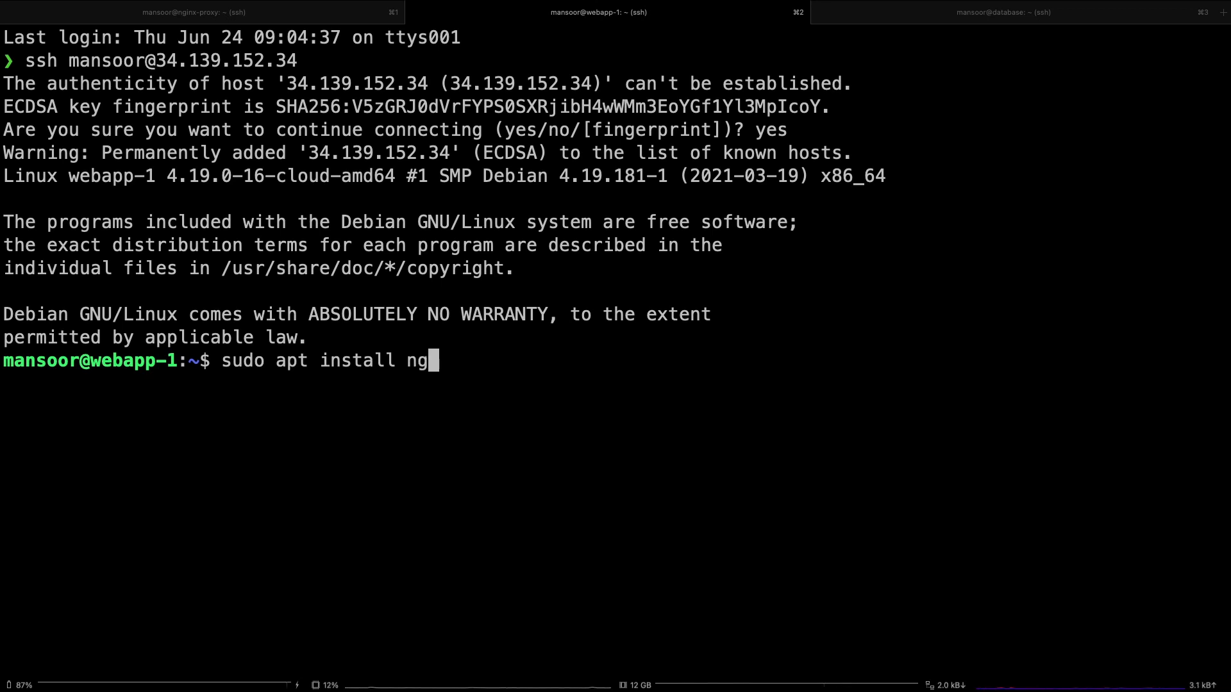
Test nginx locally on nginx-proxy with curl localhost and clear the terminal.
{"action": "key", "text": "super+1"}
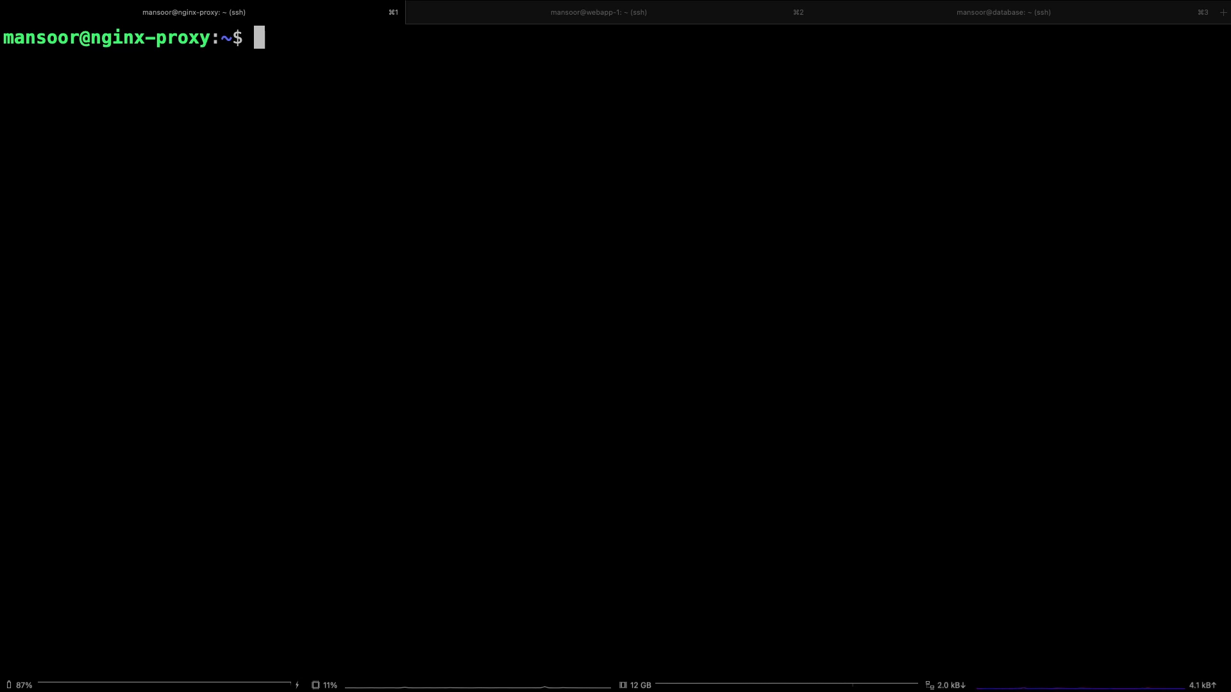
{"action": "type", "text": "curl localhost"}
{"action": "key", "text": "Return"}
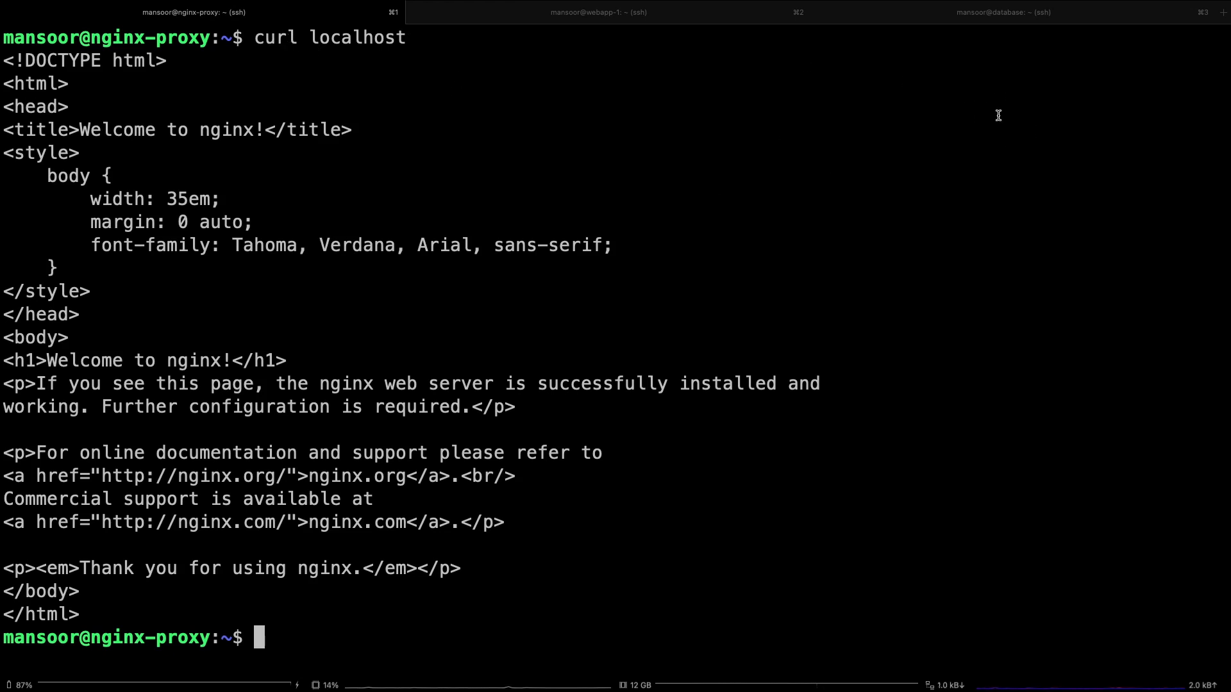
{"action": "key", "text": "ctrl+l"}
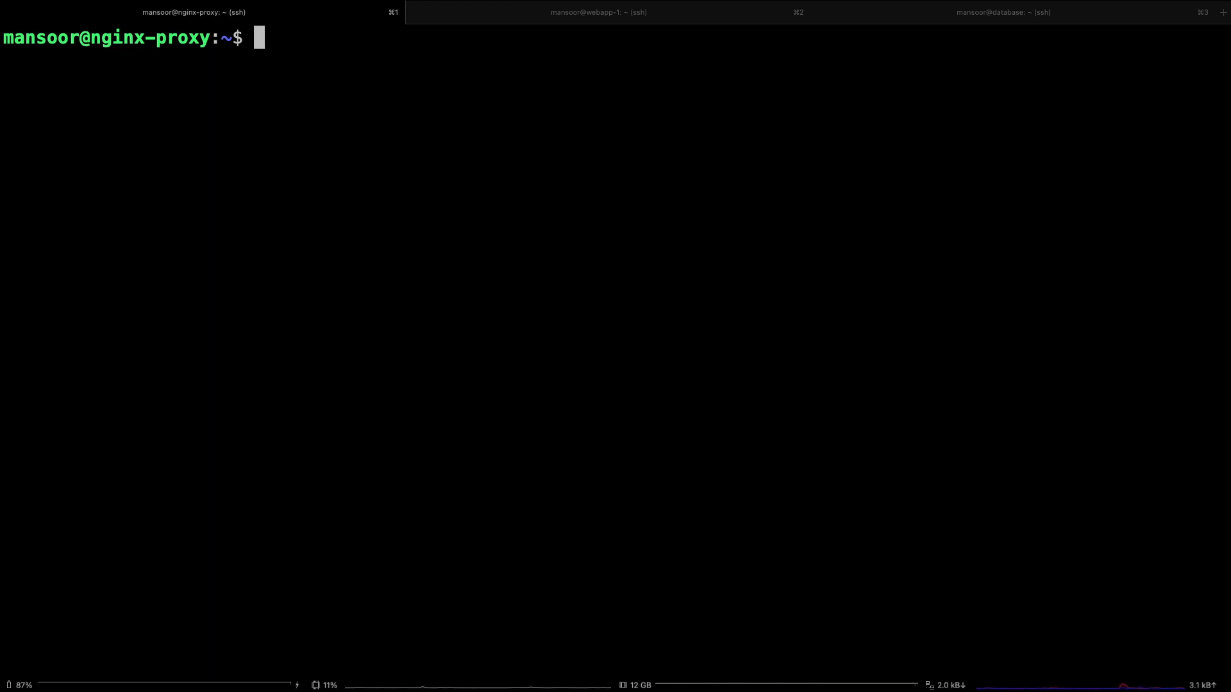
Ping webapp-1's internal IP 10.0.2.3 from nginx-proxy.
{"action": "type", "text": "ping 10.0.2"}
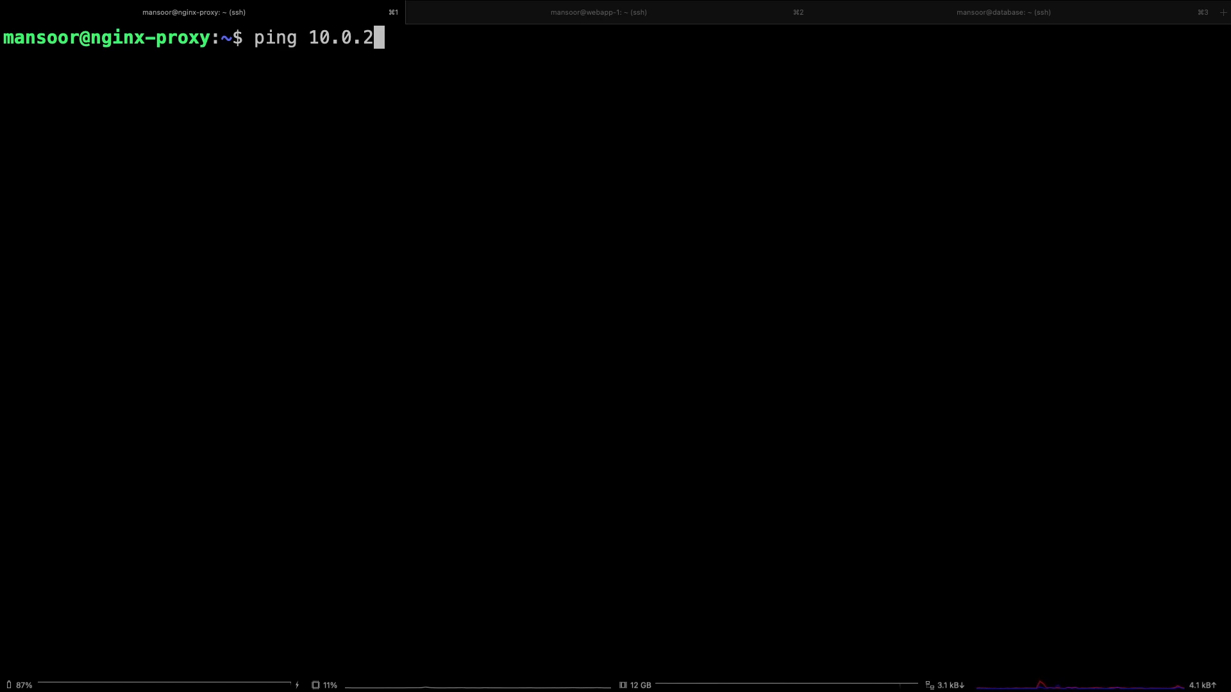
{"action": "type", "text": ".3"}
{"action": "key", "text": "Return"}
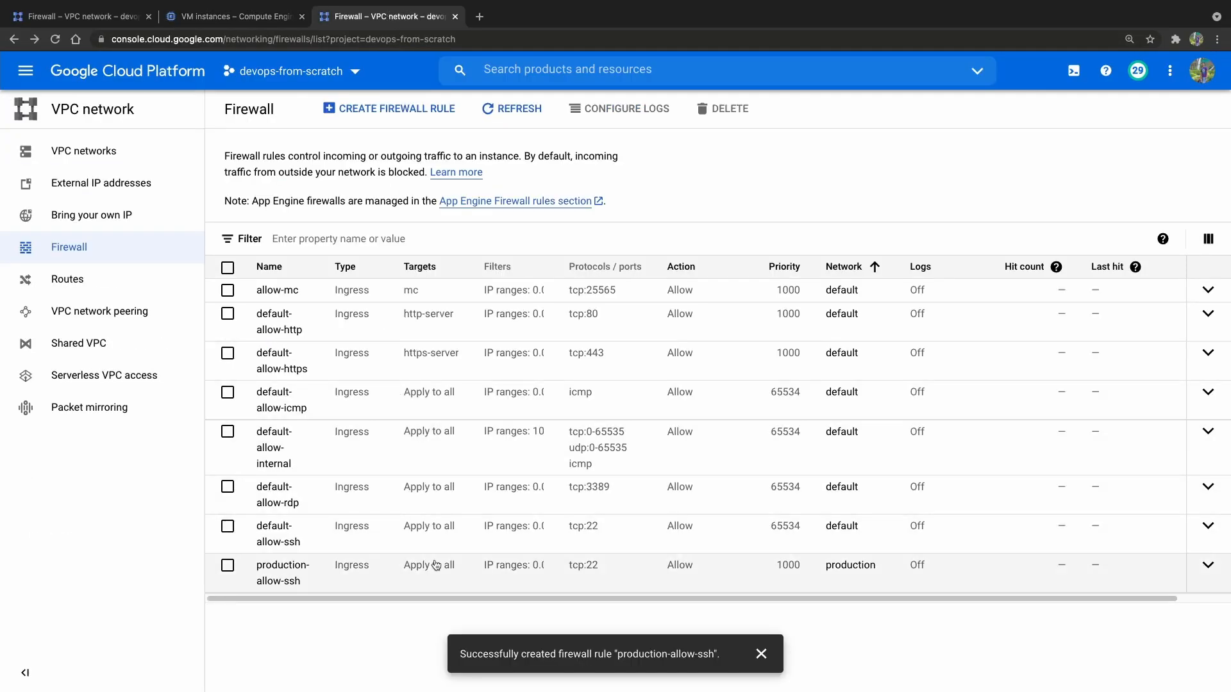
Switch to the Firewall page in the browser and start a new firewall rule named production-allow-icmp.
{"action": "left_click", "coordinate": [426, 110]}
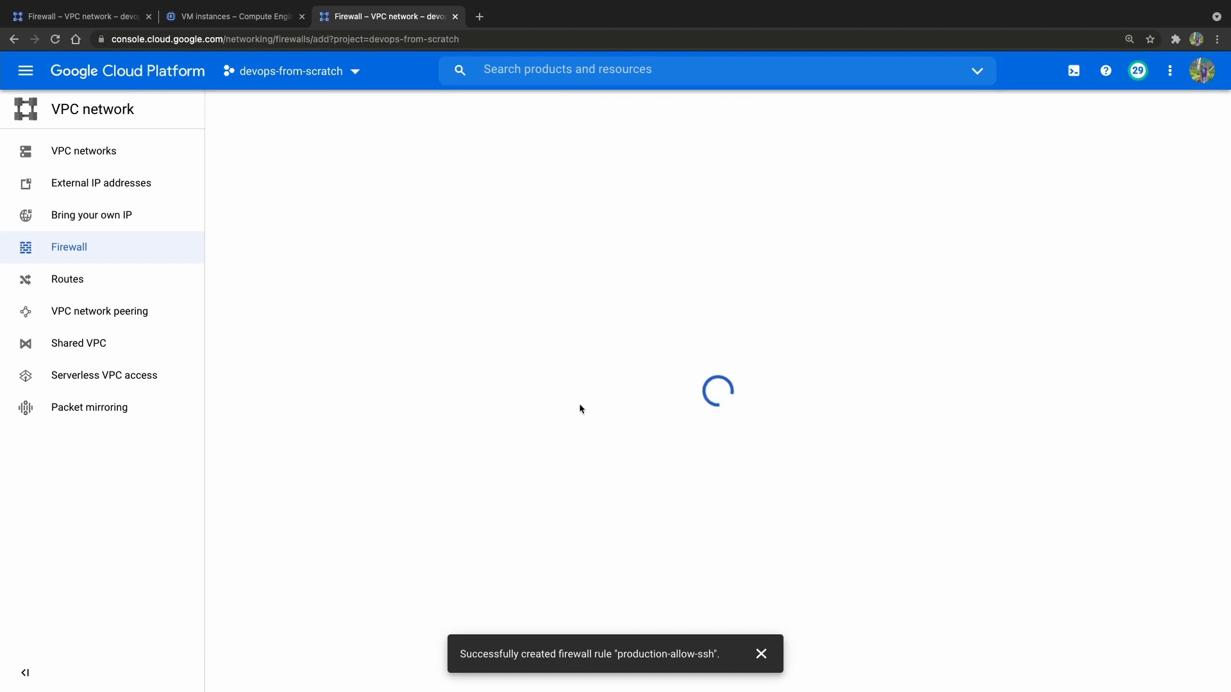
{"action": "left_click", "coordinate": [321, 214]}
{"action": "type", "text": "produic"}
{"action": "key", "text": "BackSpace"}
{"action": "key", "text": "BackSpace"}
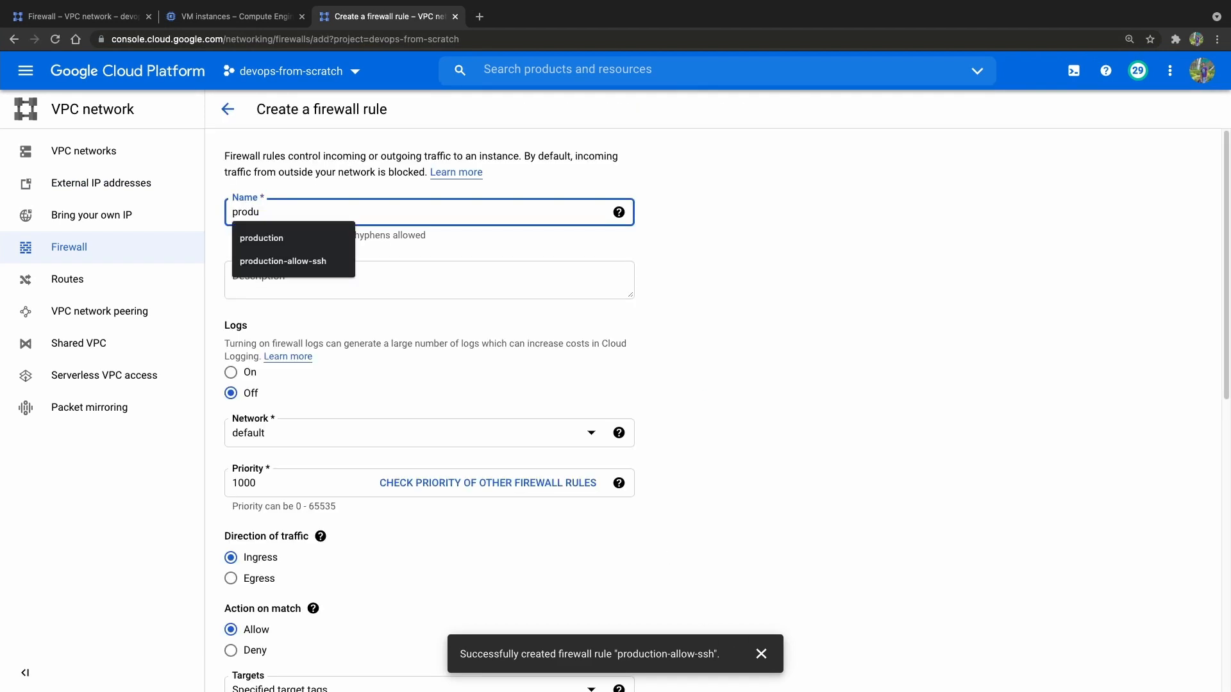
{"action": "type", "text": "ction-allow-"}
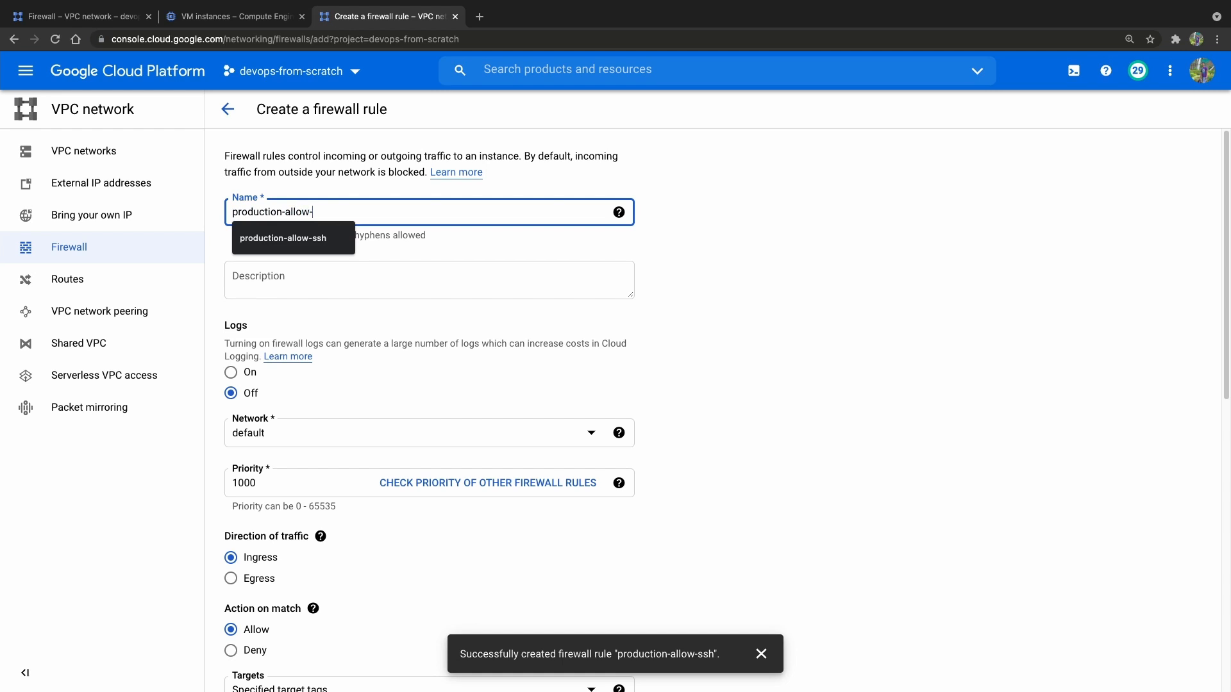
{"action": "type", "text": "icm"}
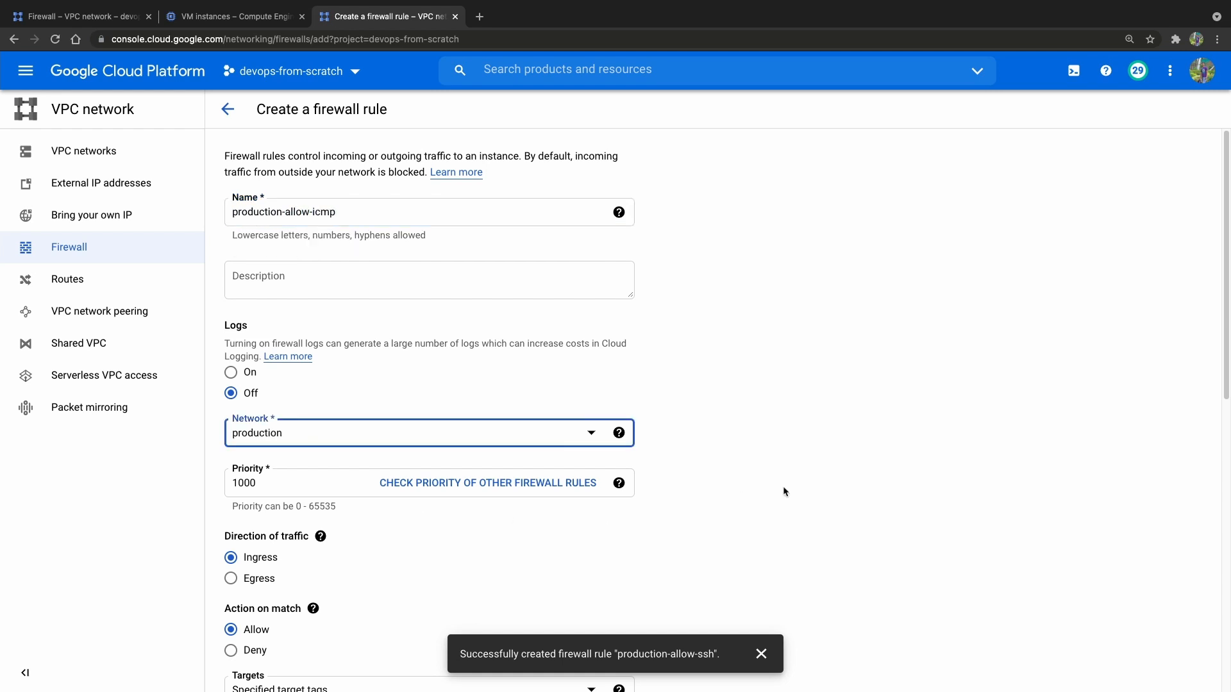
{"action": "left_click", "coordinate": [783, 488]}
Assign the rule to the production network, target all instances in the network and set the source IP range to 0.0.0.0/0.
{"action": "scroll", "coordinate": [783, 487], "scroll_direction": "down", "scroll_amount": 3}
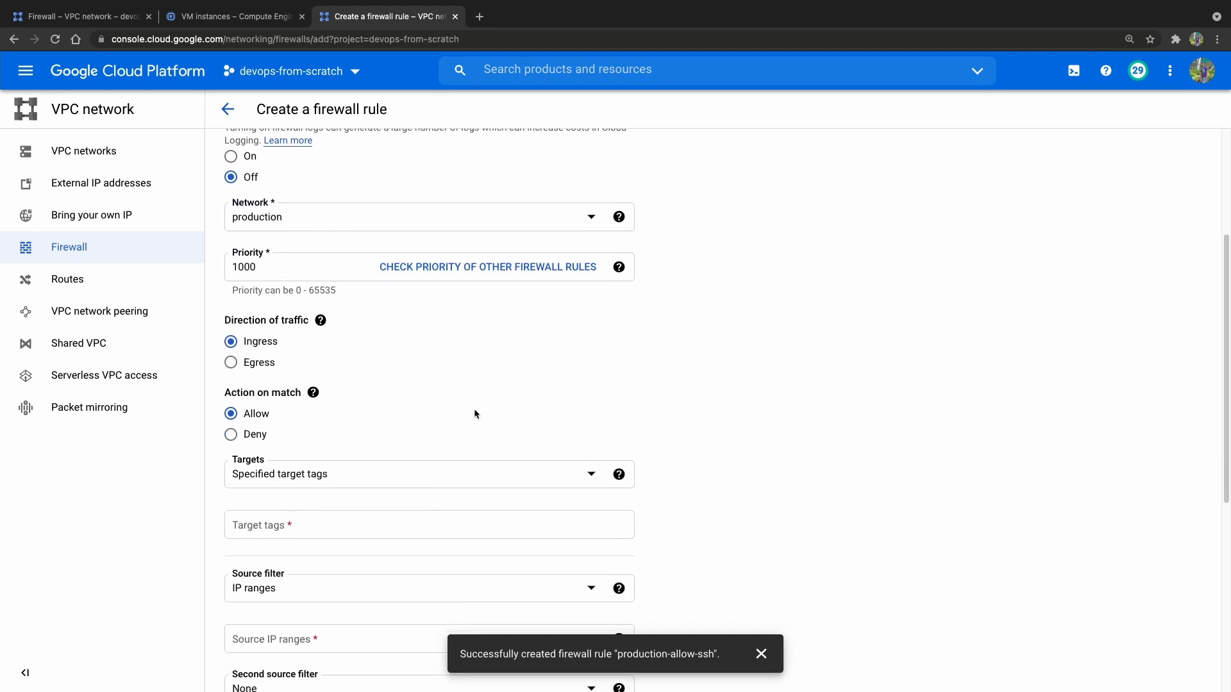
{"action": "scroll", "coordinate": [462, 400], "scroll_direction": "down", "scroll_amount": 1}
{"action": "left_click", "coordinate": [346, 354]}
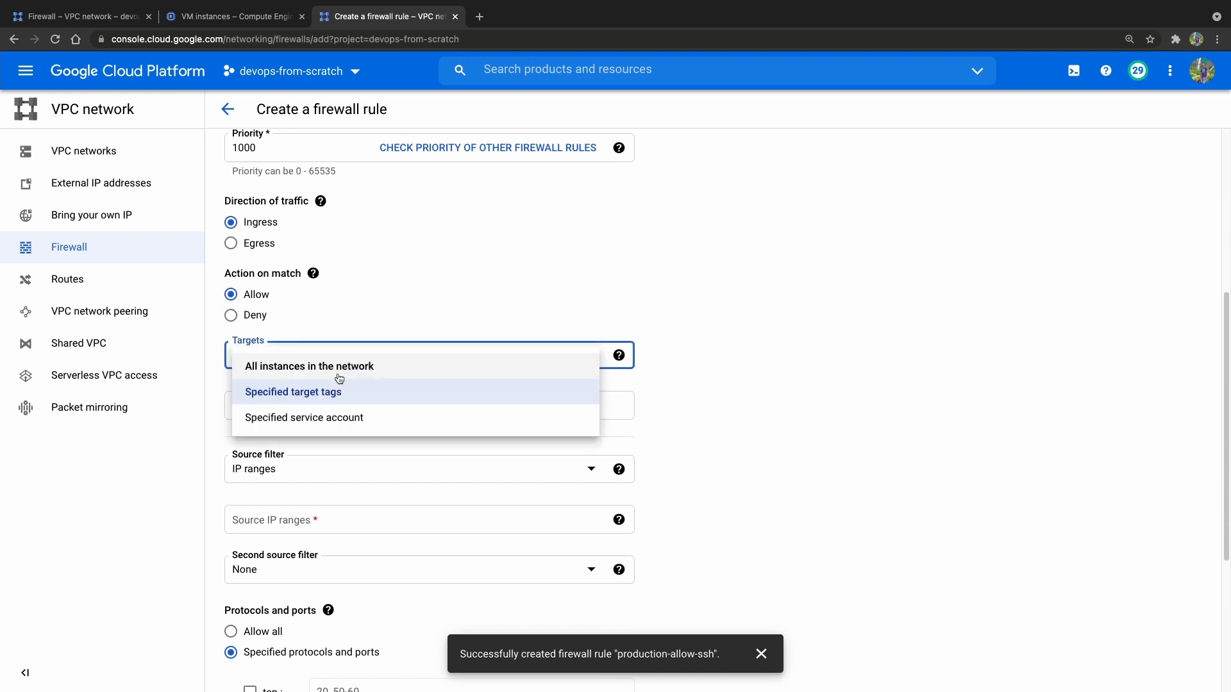
{"action": "left_click", "coordinate": [342, 372]}
{"action": "left_click", "coordinate": [715, 350]}
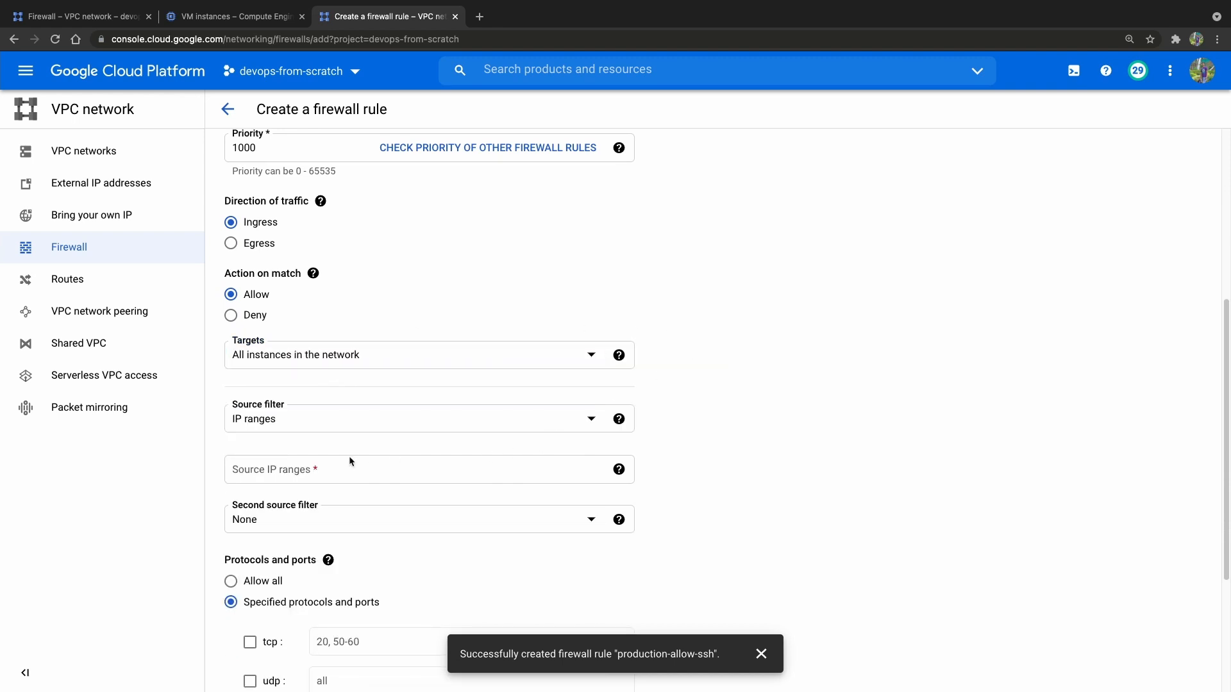
{"action": "left_click", "coordinate": [328, 465]}
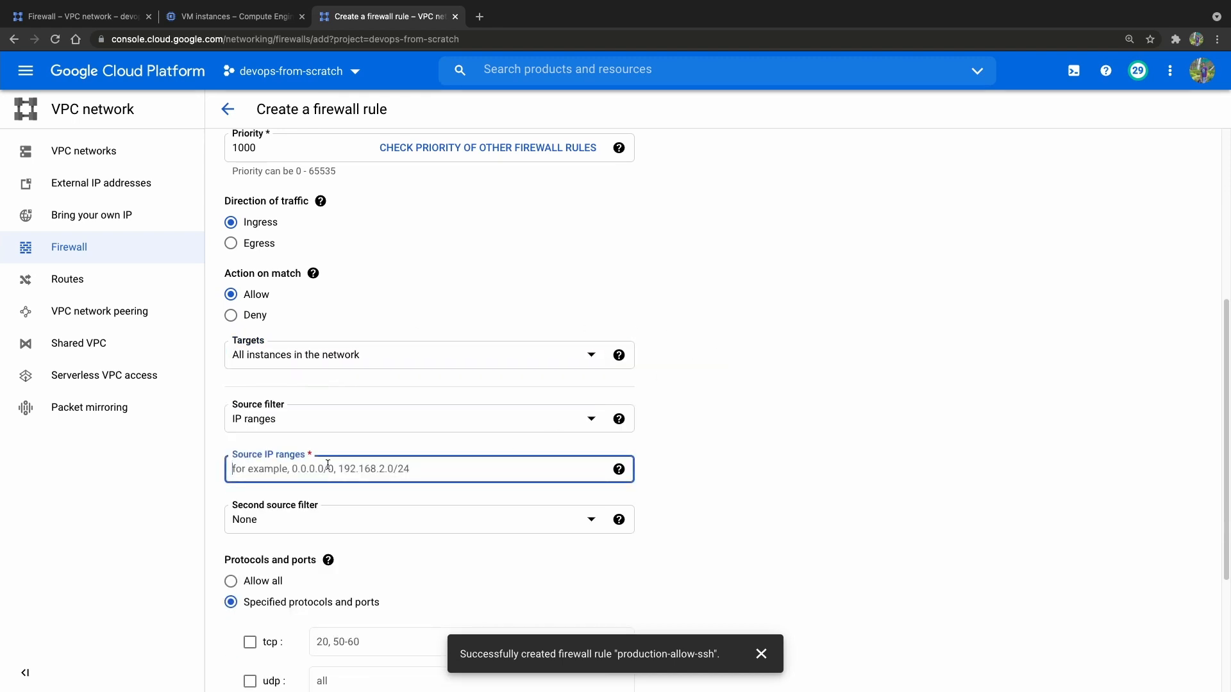
{"action": "type", "text": "0.0.0.0/0"}
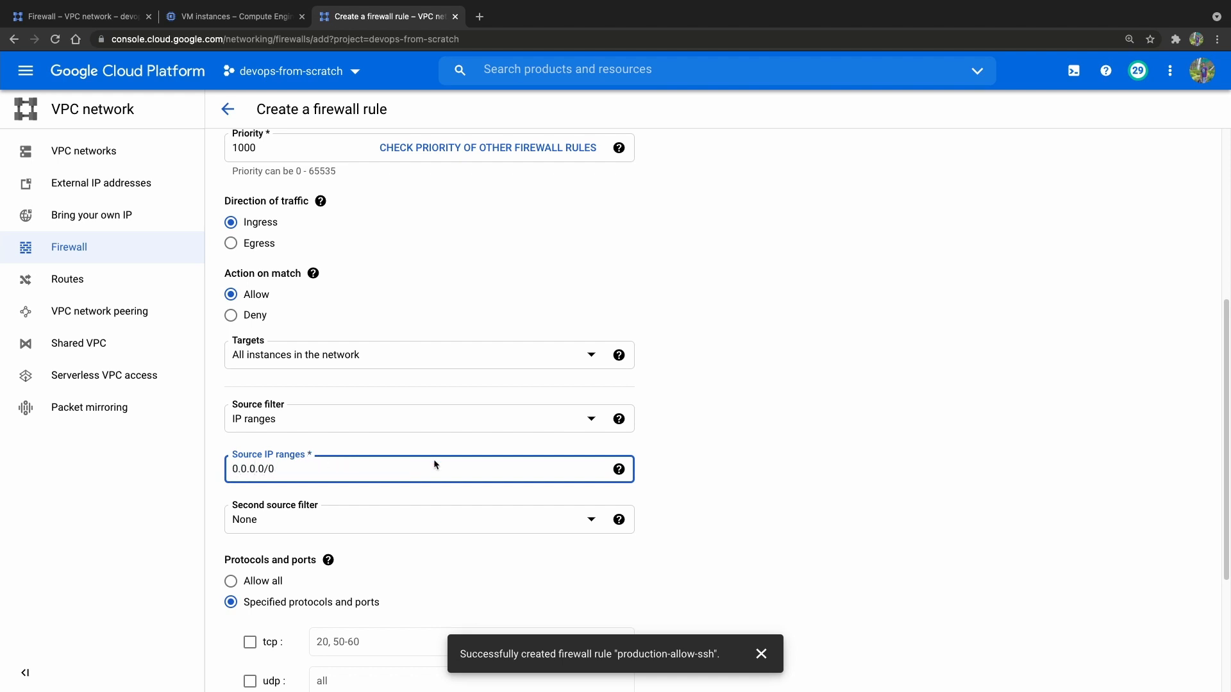
{"action": "left_click", "coordinate": [763, 482]}
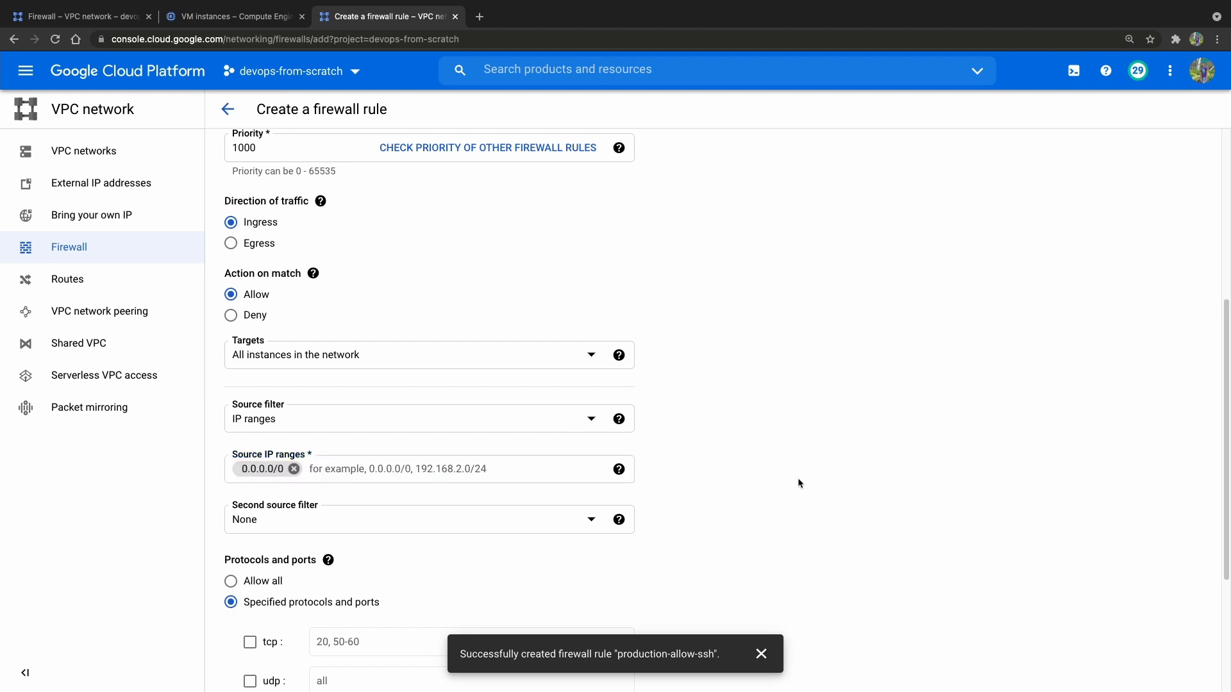
Allow icmp as the rule's other protocol and create the firewall rule.
{"action": "scroll", "coordinate": [778, 481], "scroll_direction": "down", "scroll_amount": 4}
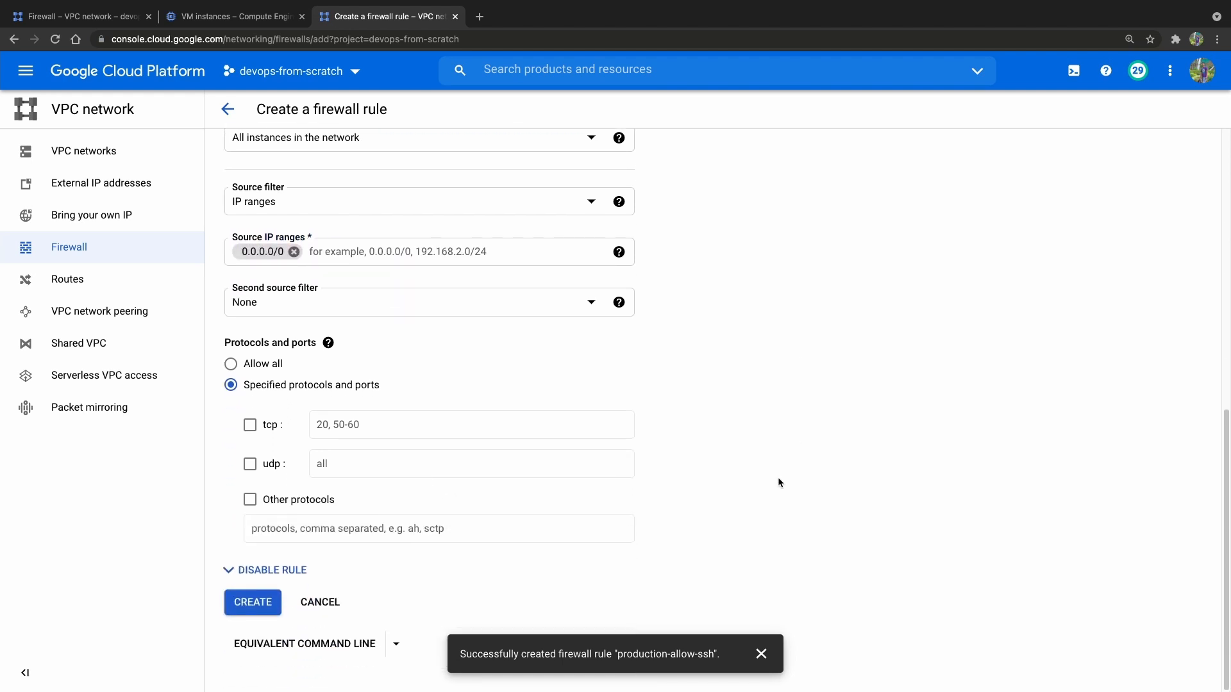
{"action": "left_click", "coordinate": [250, 500]}
{"action": "left_click", "coordinate": [326, 532]}
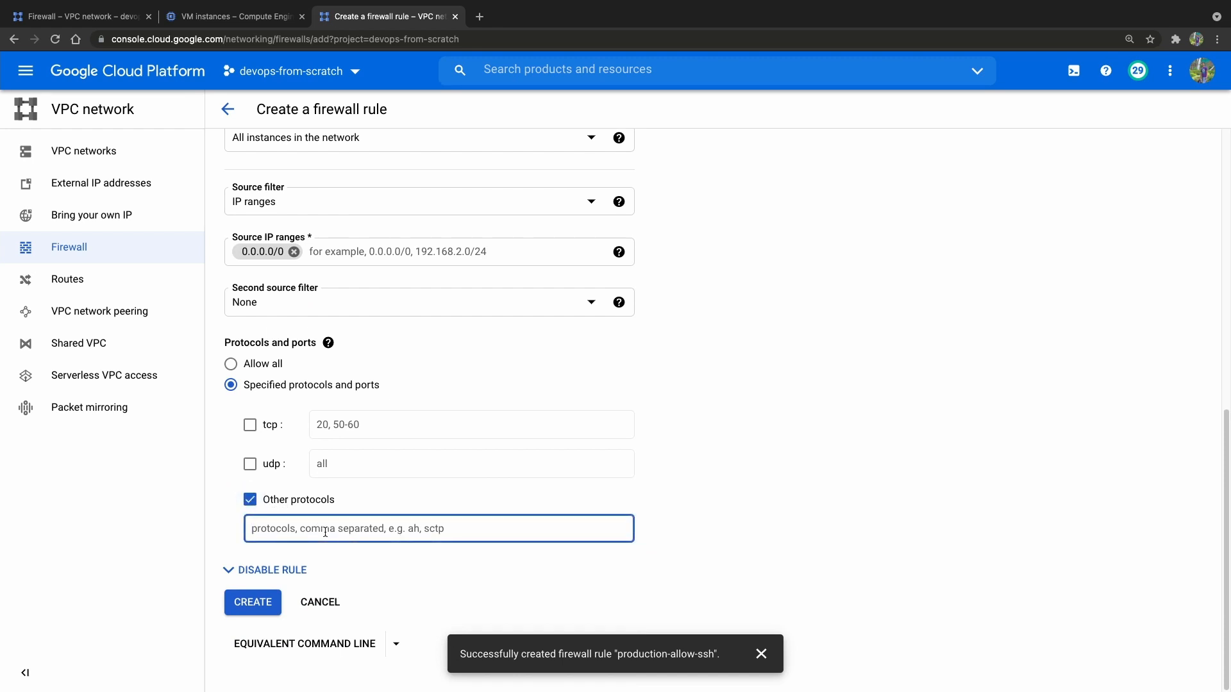
{"action": "type", "text": "icmp"}
{"action": "left_click", "coordinate": [769, 515]}
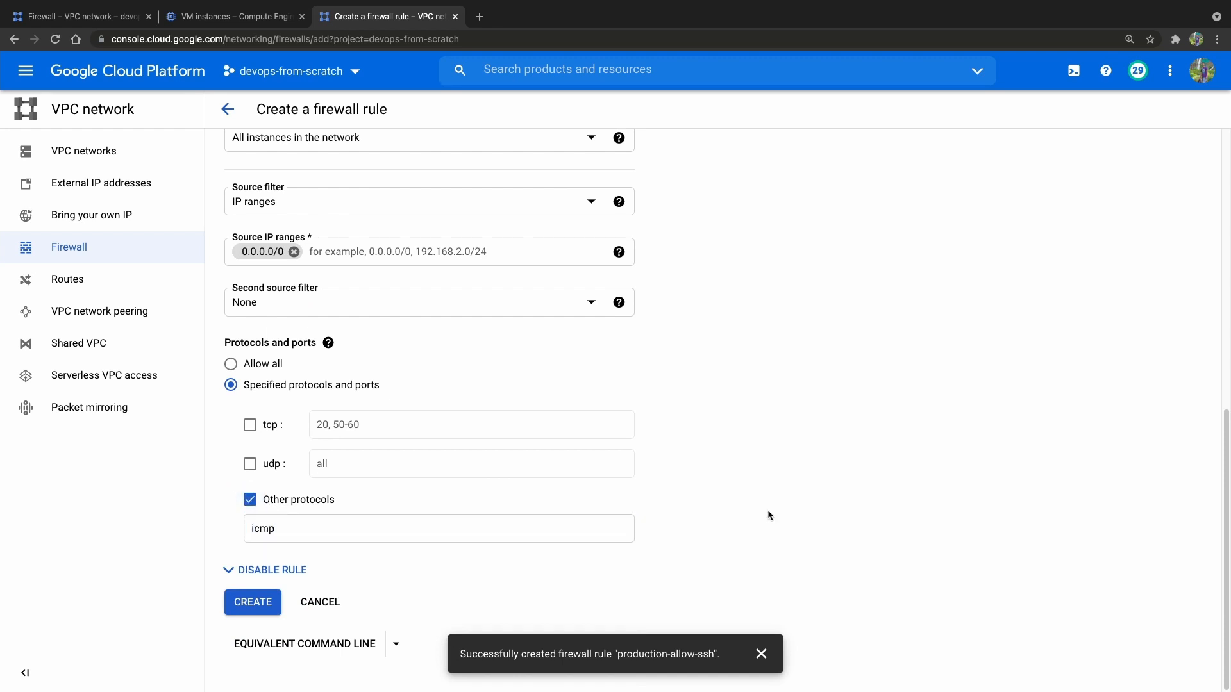
{"action": "left_click", "coordinate": [261, 613]}
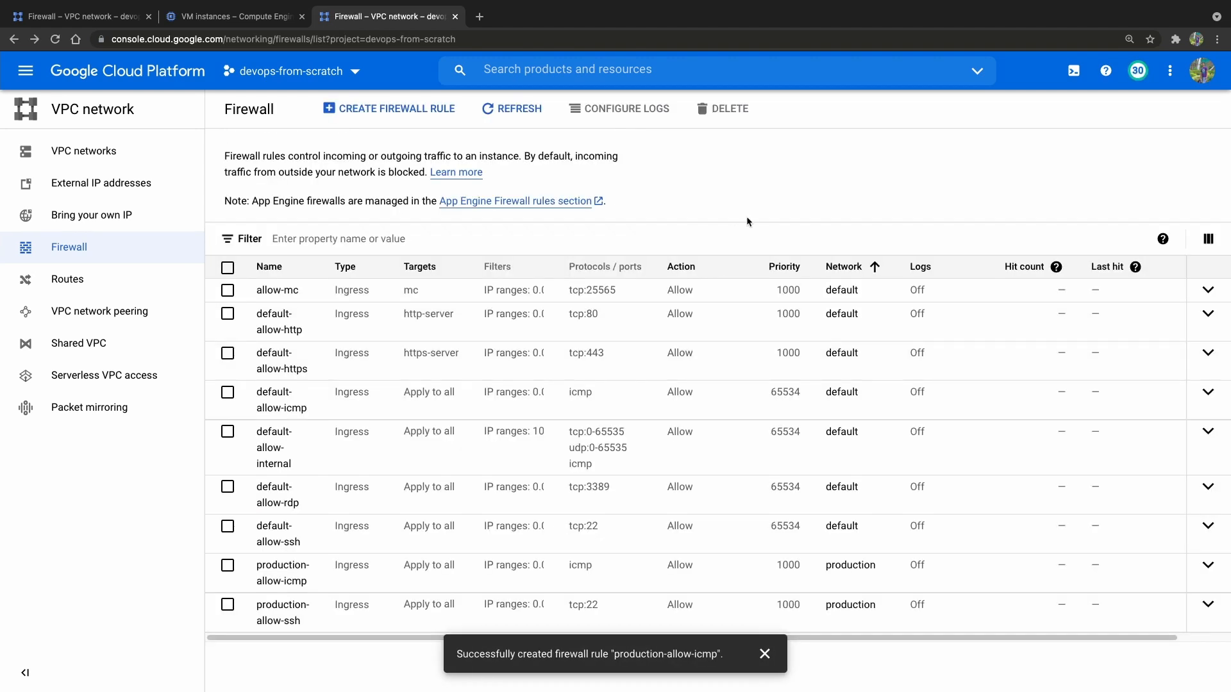
Switch back to the terminal, check and stop the running ping on nginx-proxy, and clear the screen.
{"action": "key", "text": "super+Tab"}
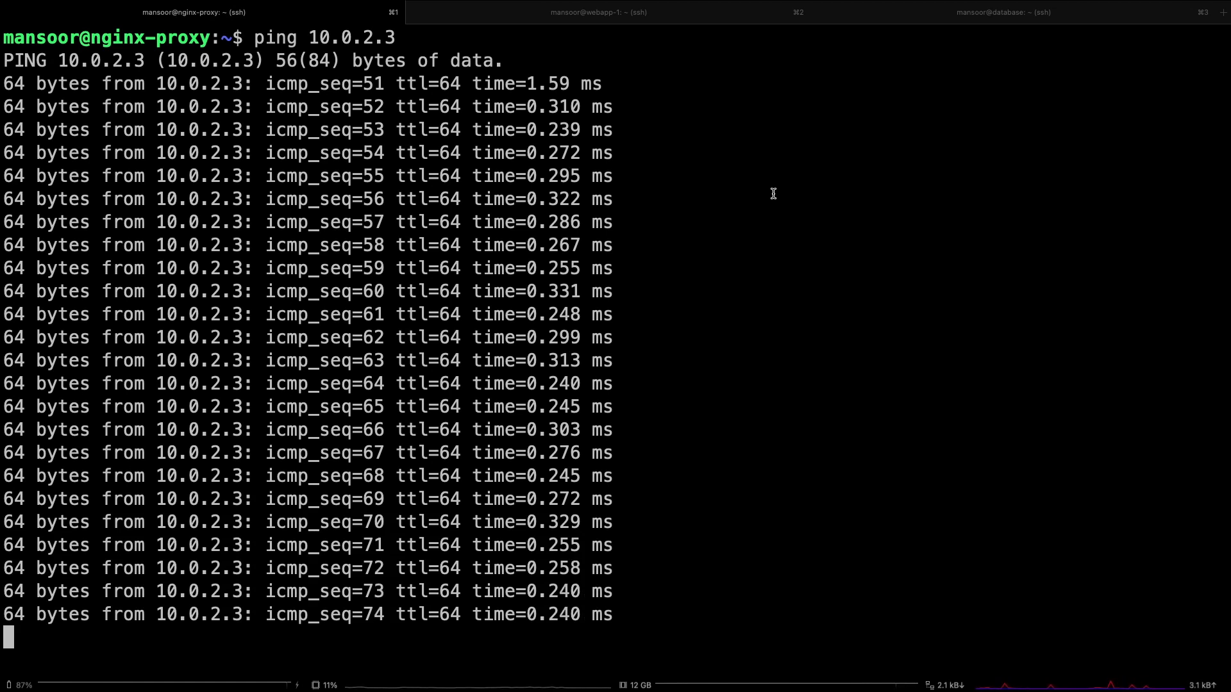
{"action": "key", "text": "ctrl+c"}
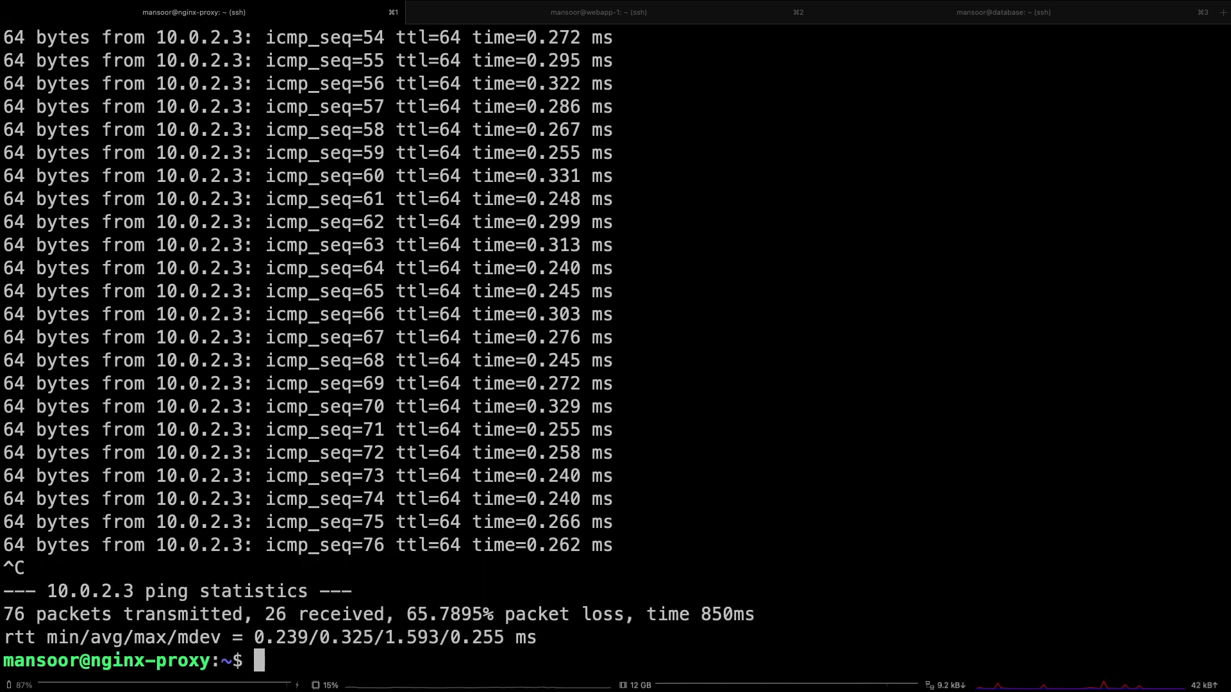
{"action": "key", "text": "ctrl+l"}
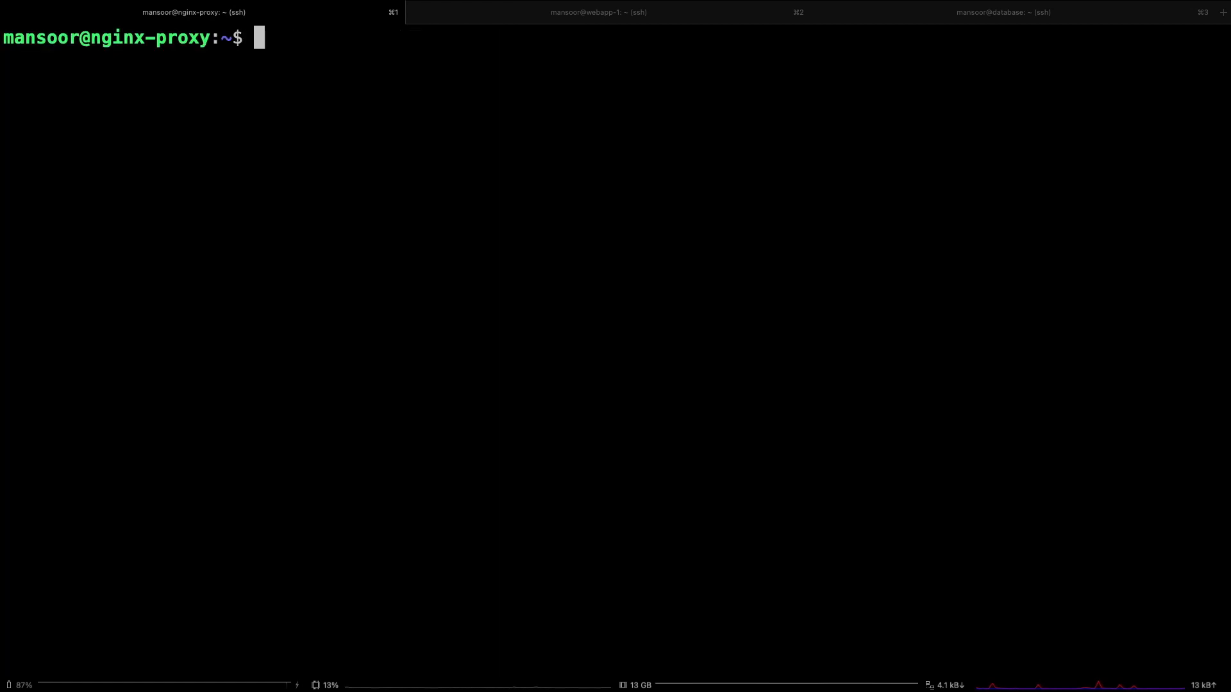
Test nginx locally on webapp-1 with curl localhost.
{"action": "left_click", "coordinate": [665, 16]}
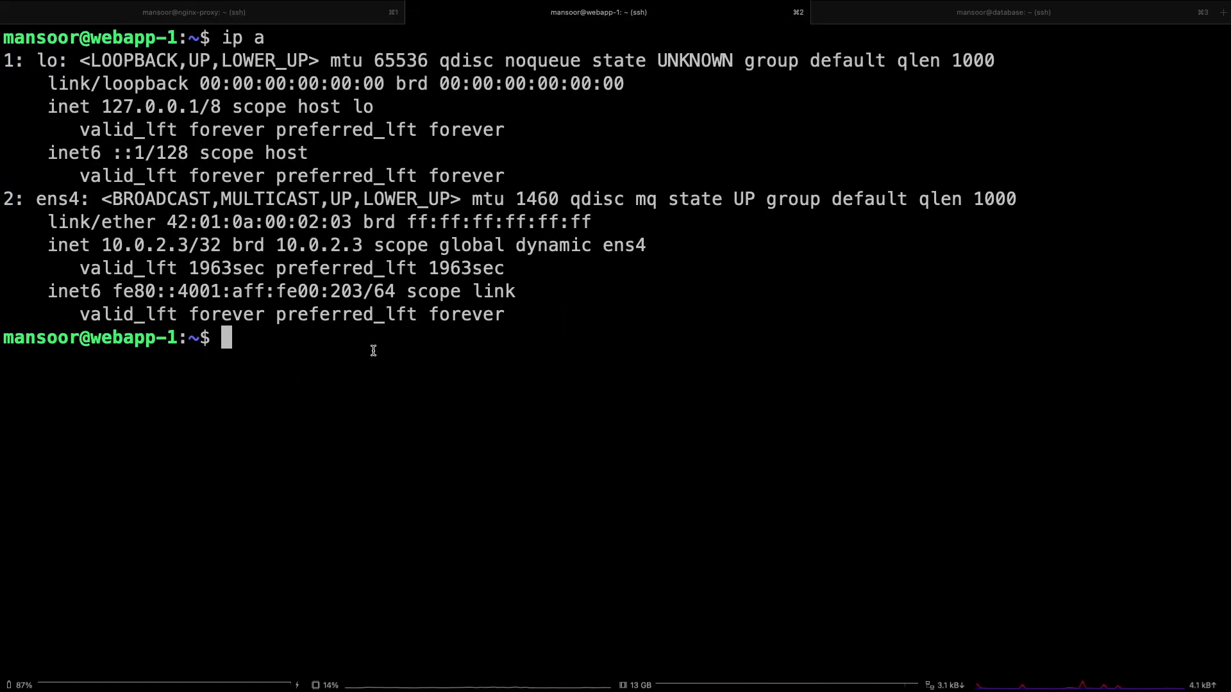
{"action": "type", "text": "curl"}
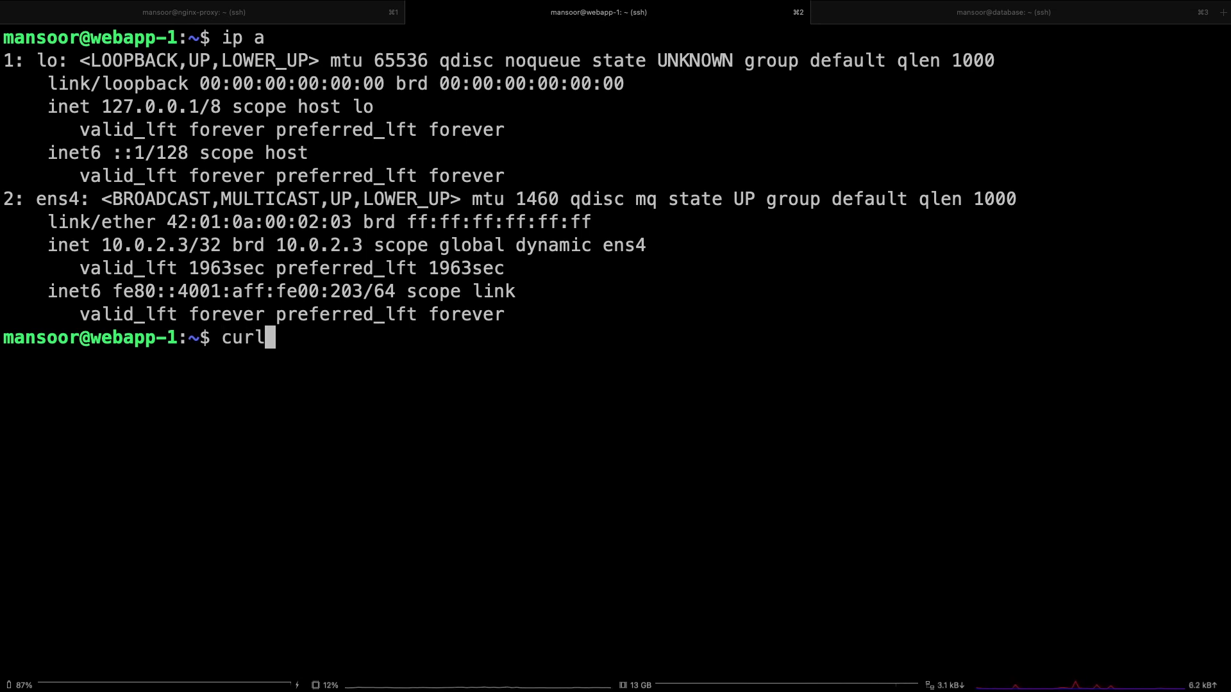
{"action": "type", "text": " localhost"}
{"action": "key", "text": "Return"}
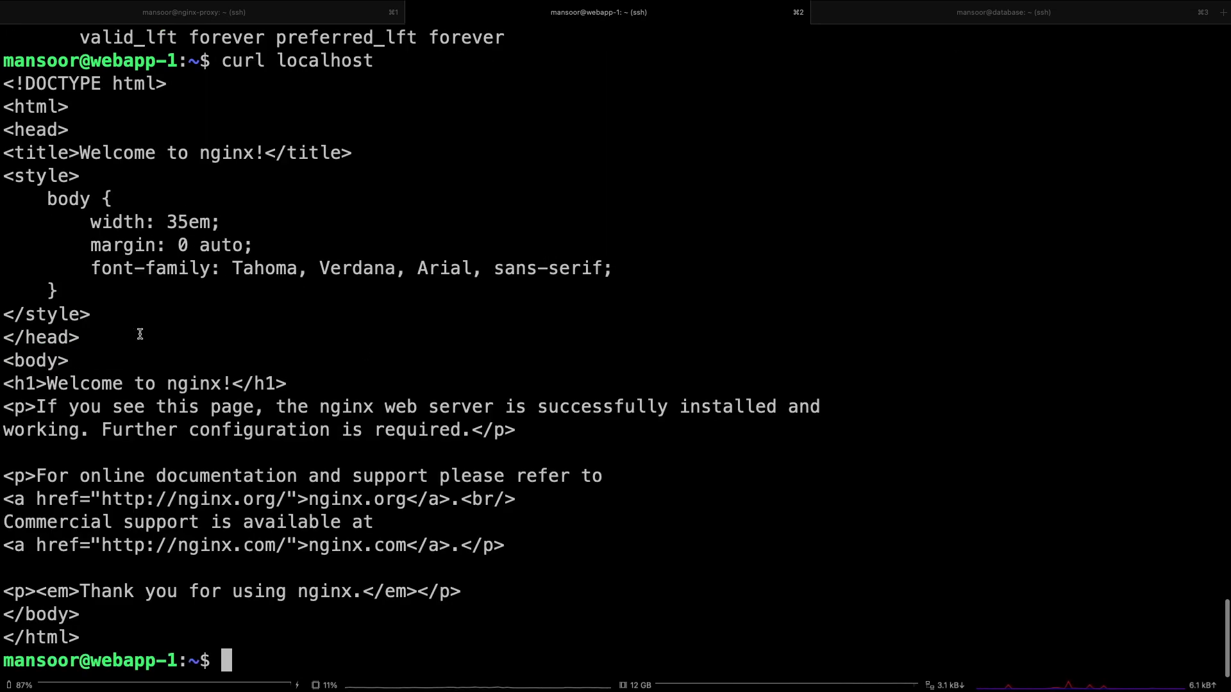
Review the nginx-proxy and webapp-1 sessions against the production VPC diagram on the Example network slide, then return to the nginx-proxy session.
{"action": "left_click", "coordinate": [289, 14]}
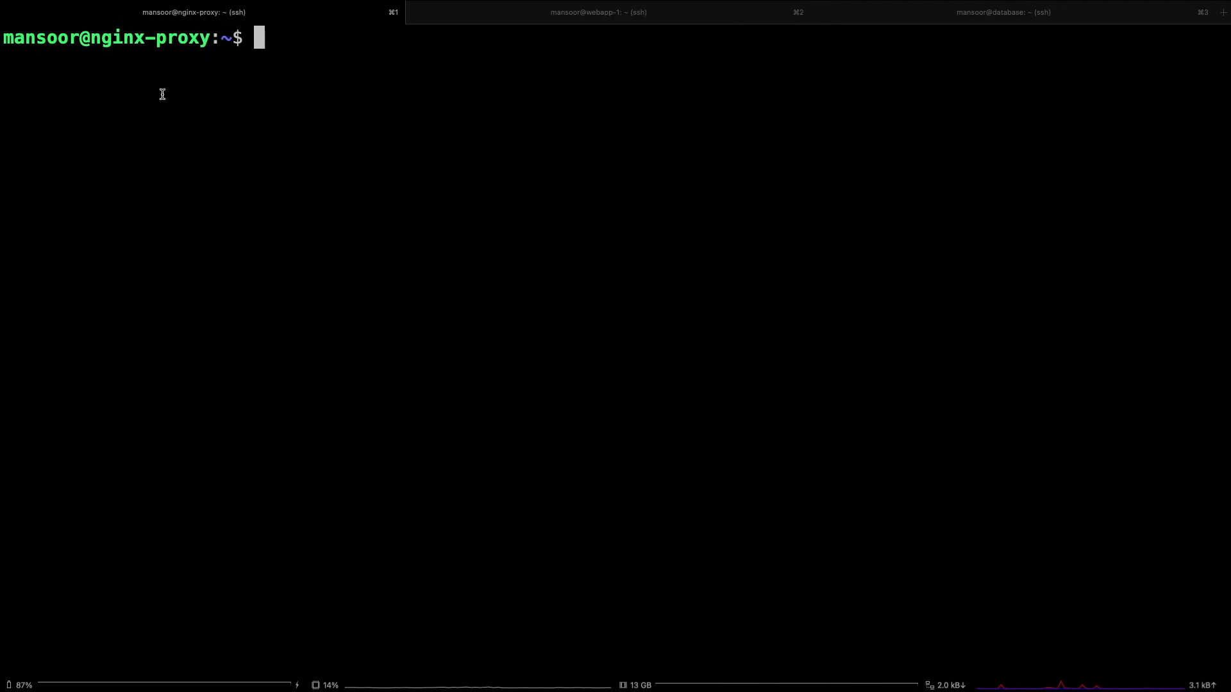
{"action": "left_click", "coordinate": [584, 14]}
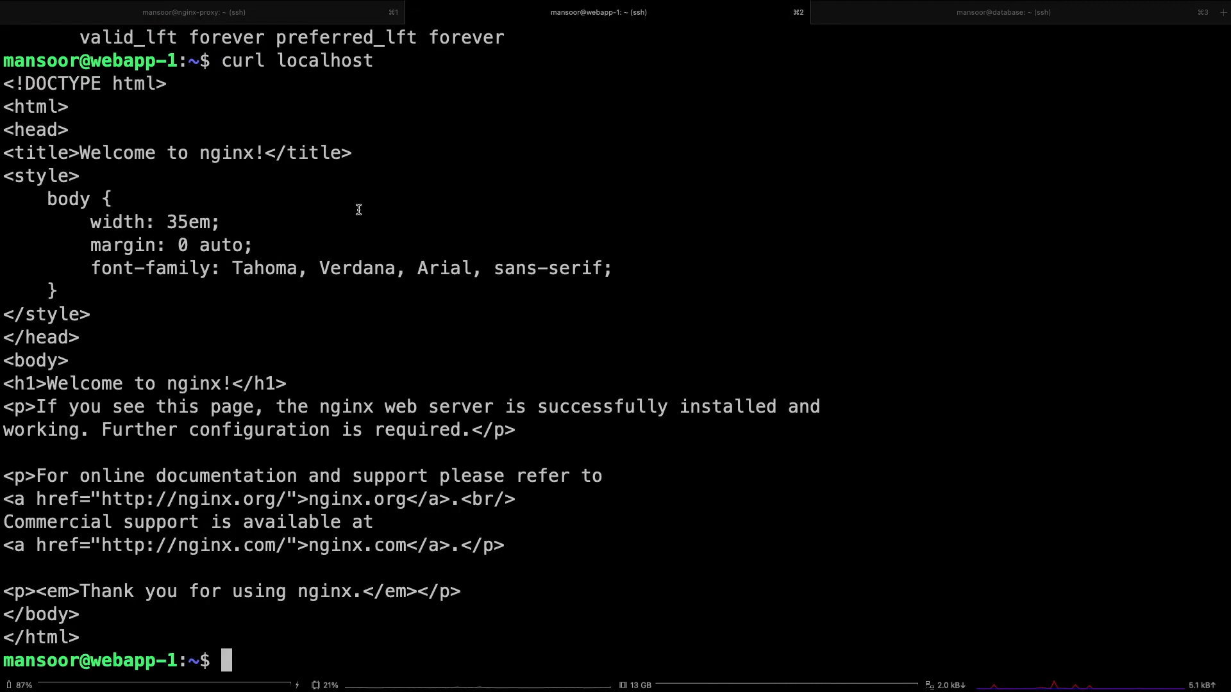
{"action": "key", "text": "ctrl+Up"}
{"action": "left_click", "coordinate": [769, 56]}
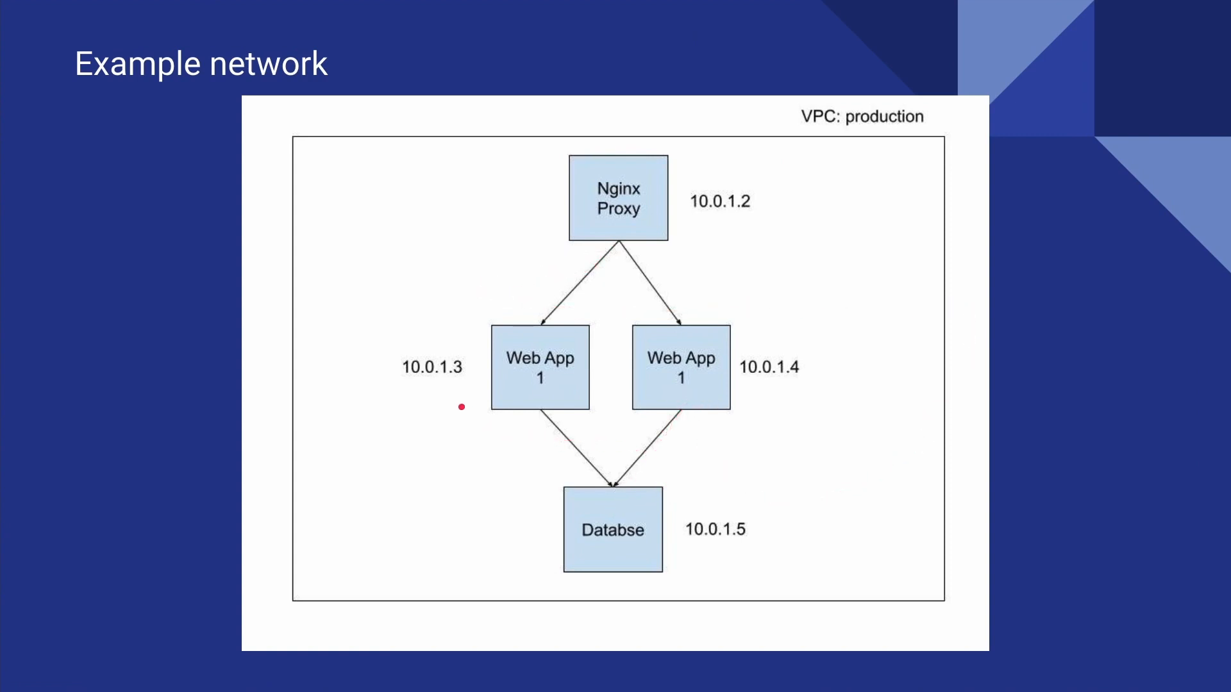
{"action": "key", "text": "ctrl+Up"}
{"action": "left_click", "coordinate": [559, 59]}
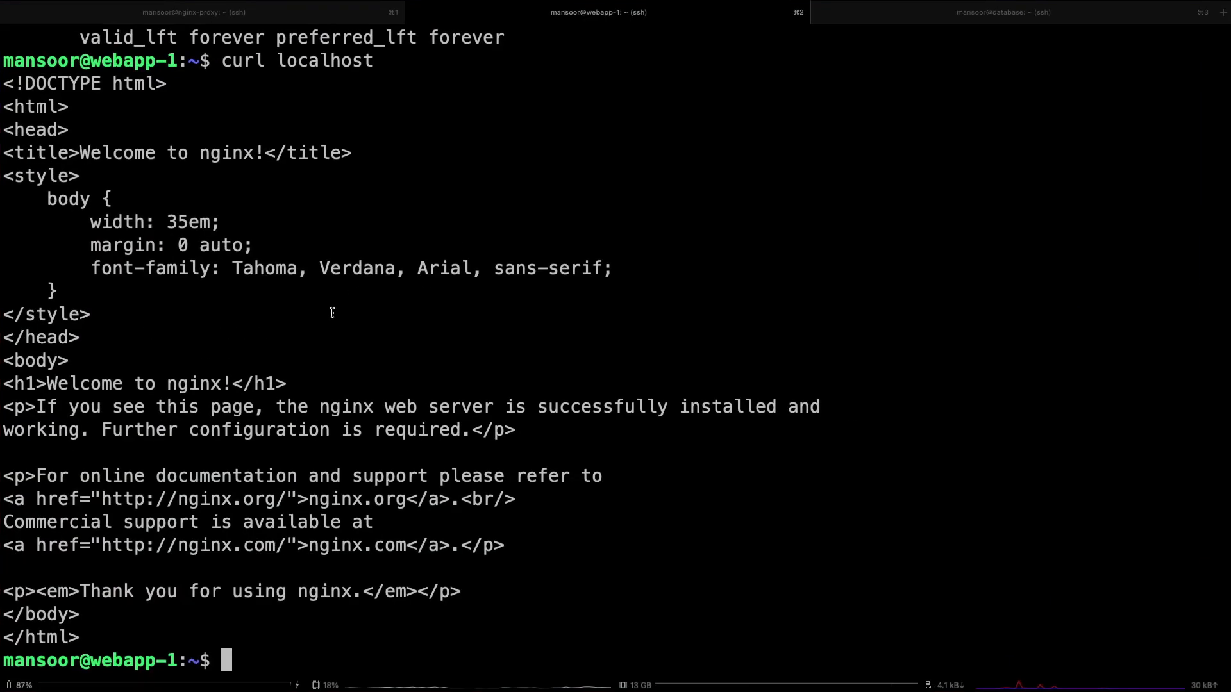
{"action": "key", "text": "super+1"}
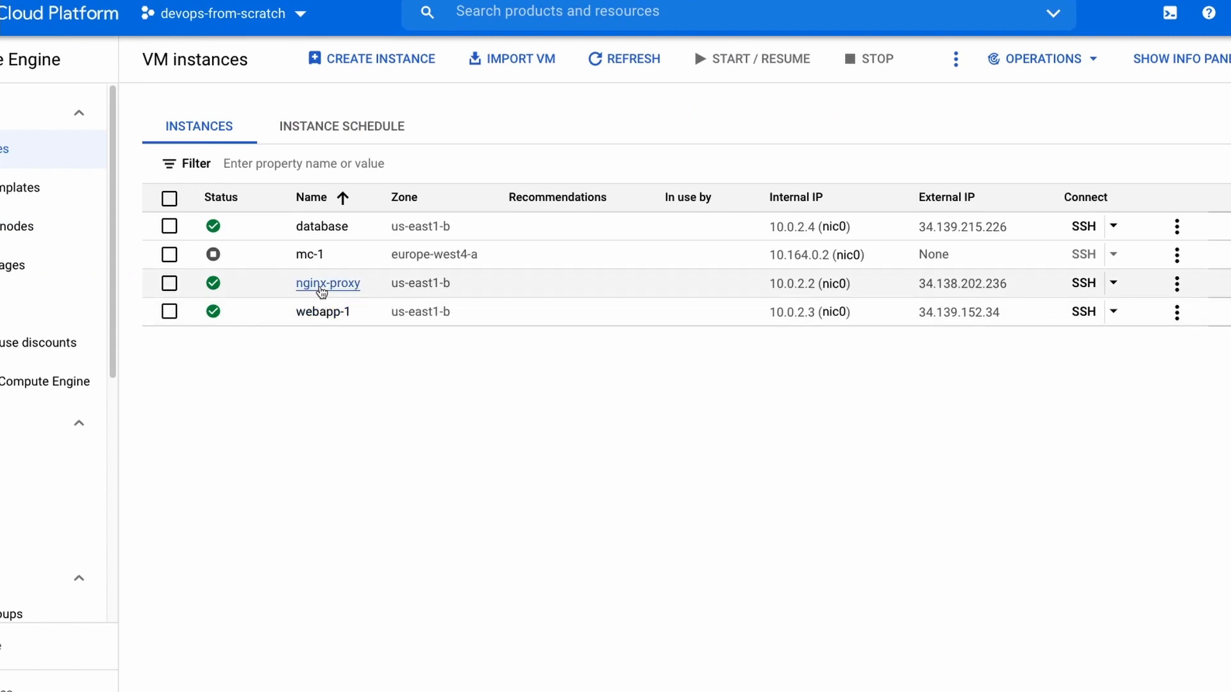
Add the network tag nginx-proxy to the nginx-proxy VM, enable its deletion protection and save the instance.
{"action": "left_click", "coordinate": [322, 286]}
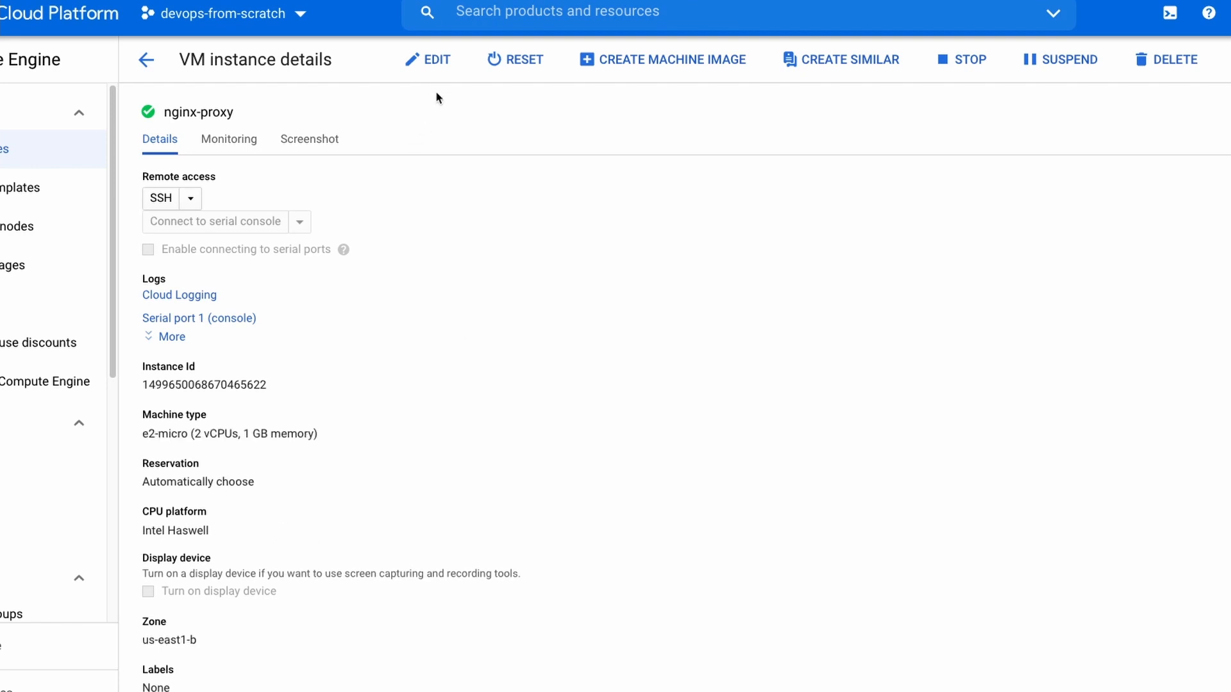
{"action": "left_click", "coordinate": [427, 59]}
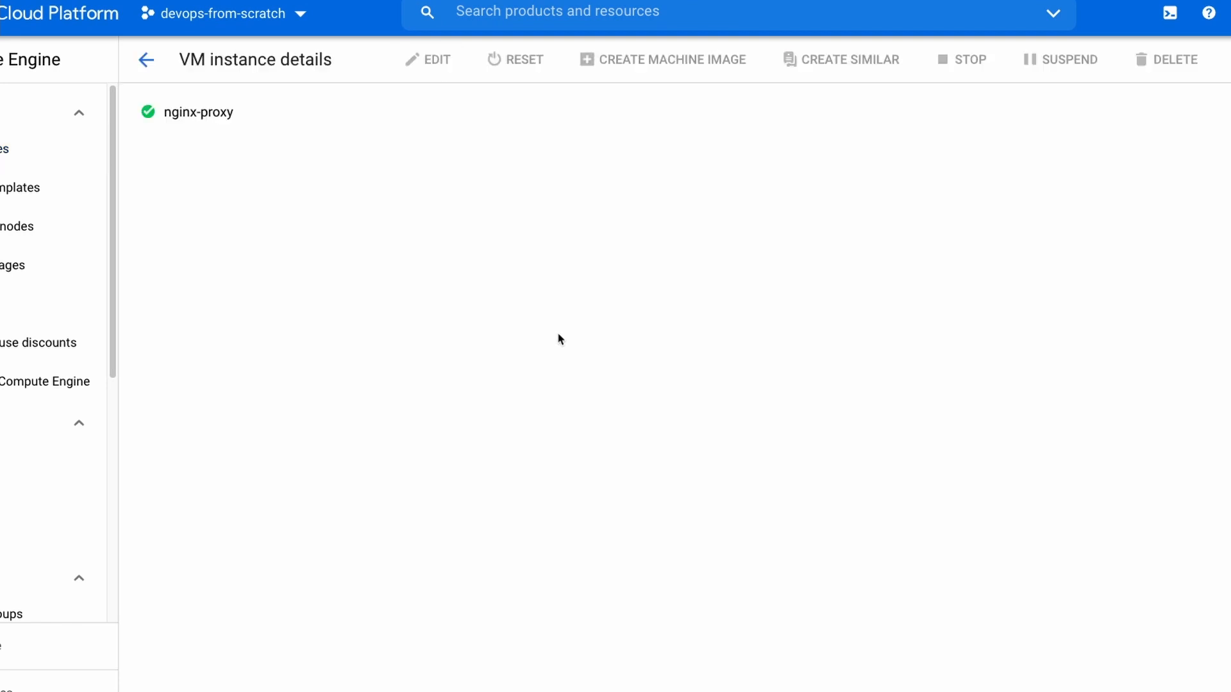
{"action": "scroll", "coordinate": [751, 441], "scroll_direction": "down", "scroll_amount": 5}
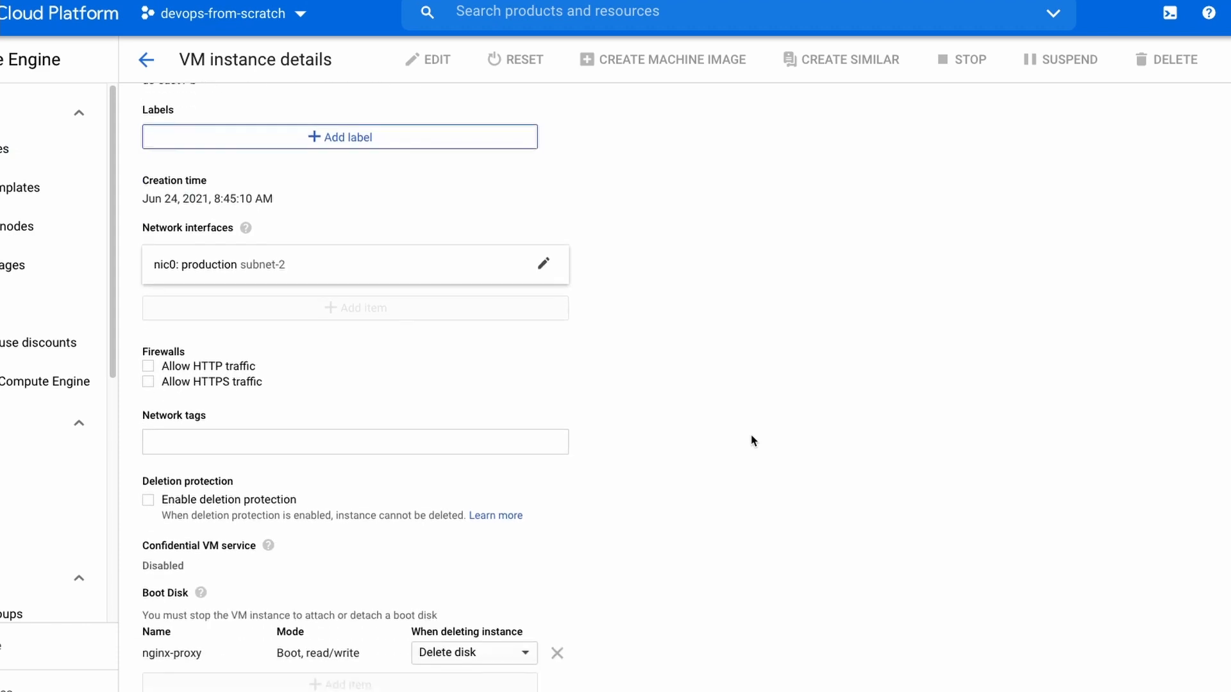
{"action": "left_click", "coordinate": [323, 429]}
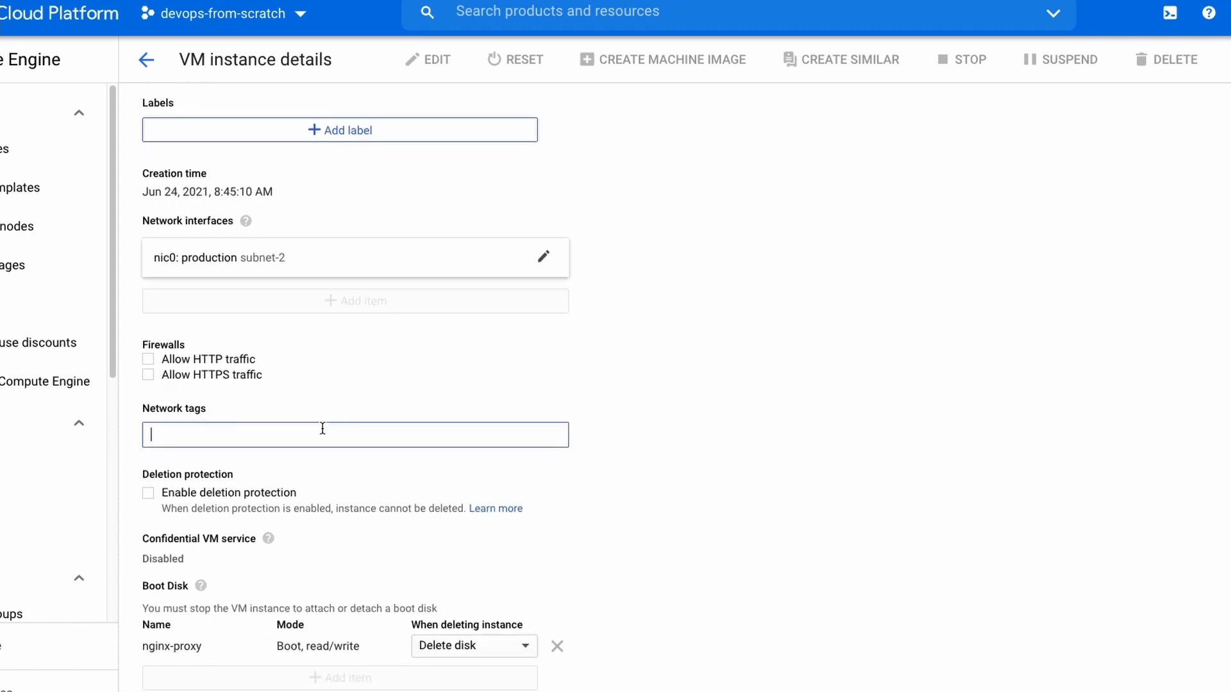
{"action": "type", "text": "nginx-proxy"}
{"action": "key", "text": "Tab"}
{"action": "scroll", "coordinate": [707, 516], "scroll_direction": "down", "scroll_amount": 7}
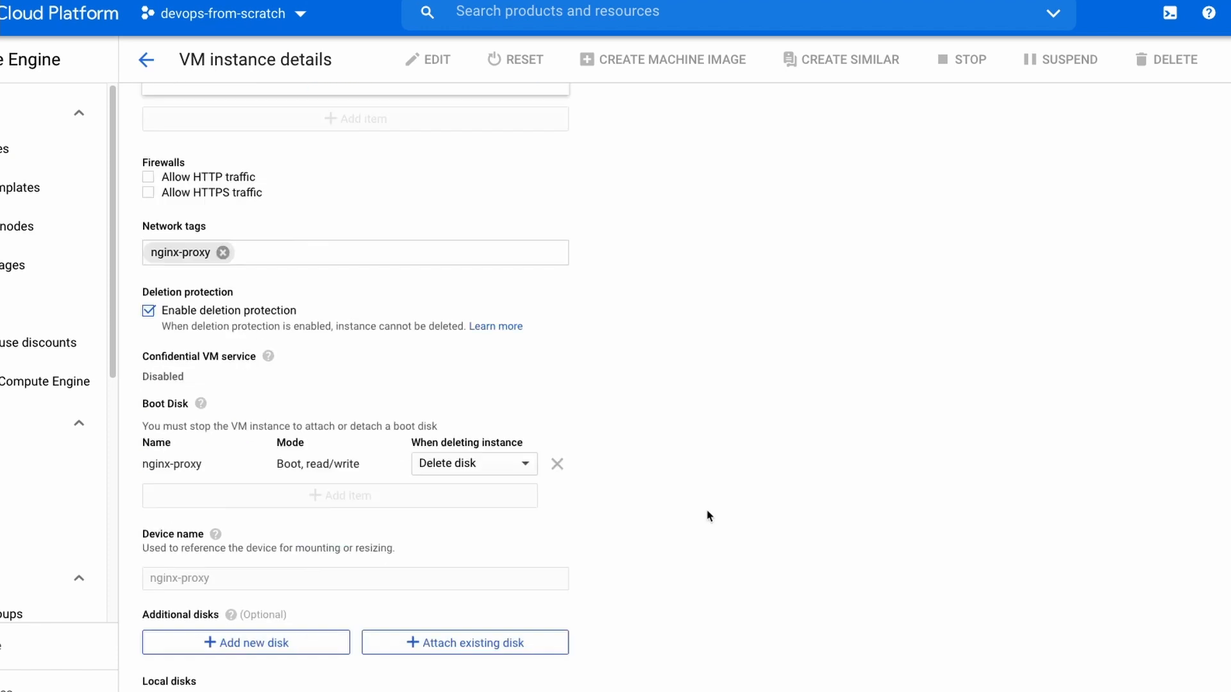
{"action": "scroll", "coordinate": [612, 568], "scroll_direction": "down", "scroll_amount": 4}
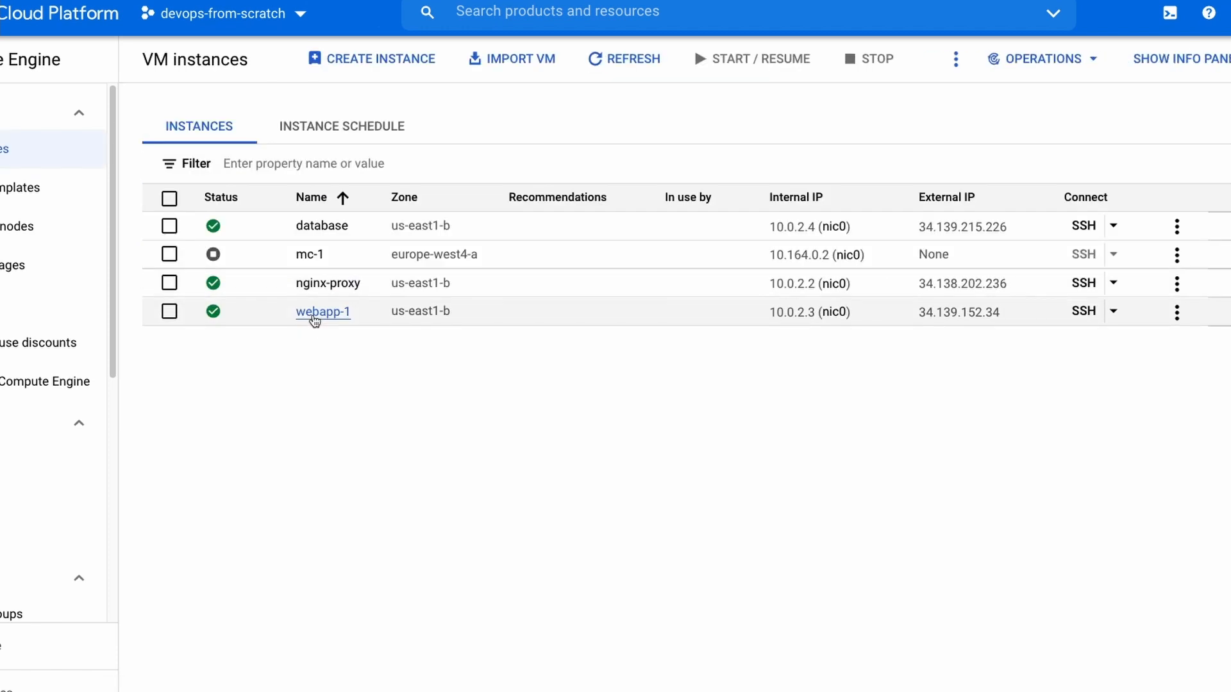
Add the network tag webapp to the webapp-1 VM, enable its deletion protection and save the instance.
{"action": "left_click", "coordinate": [314, 314]}
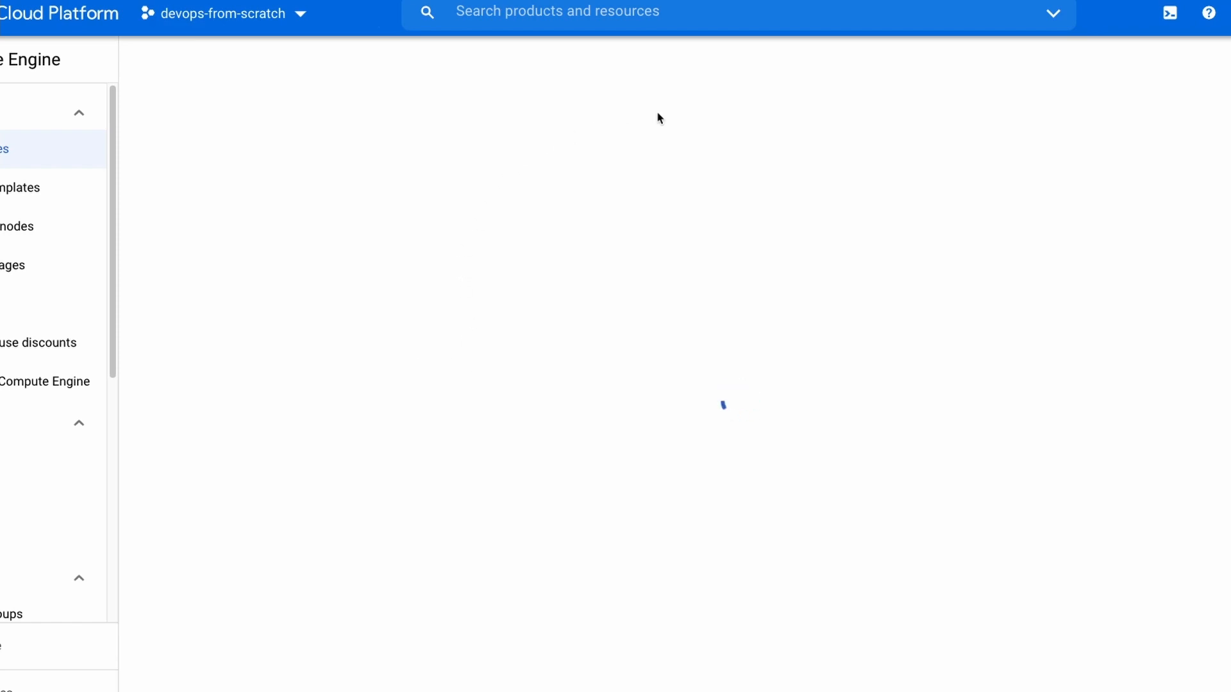
{"action": "left_click", "coordinate": [434, 67]}
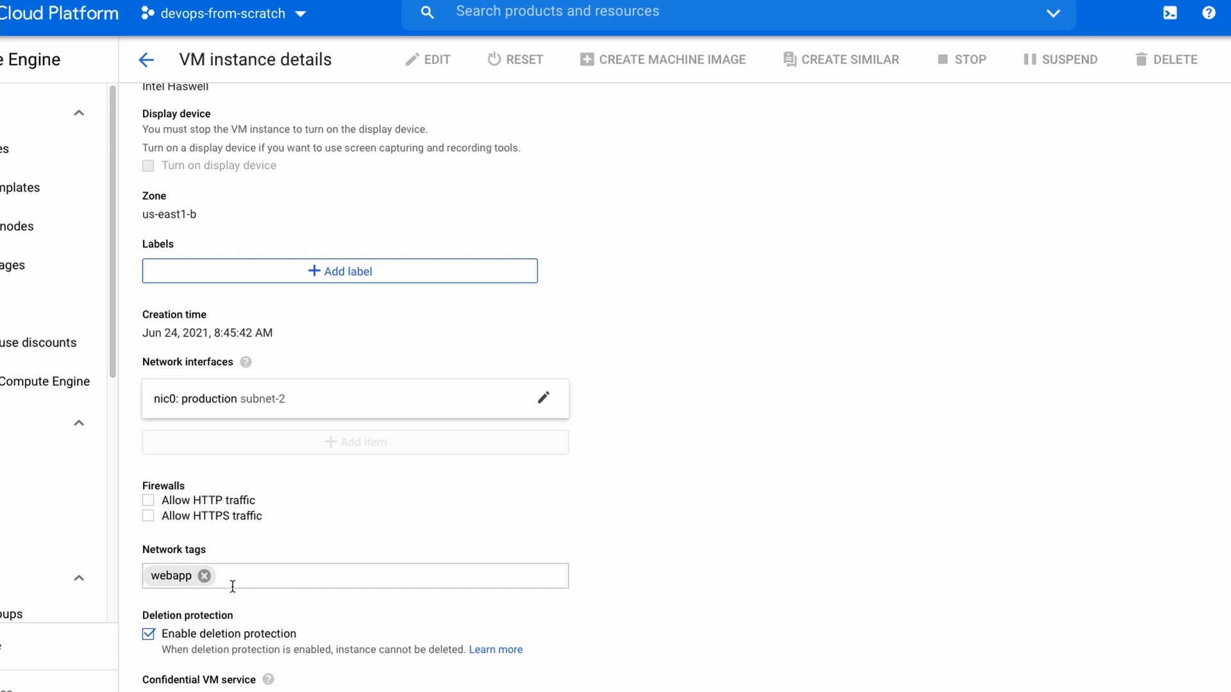
{"action": "scroll", "coordinate": [635, 599], "scroll_direction": "down", "scroll_amount": 5}
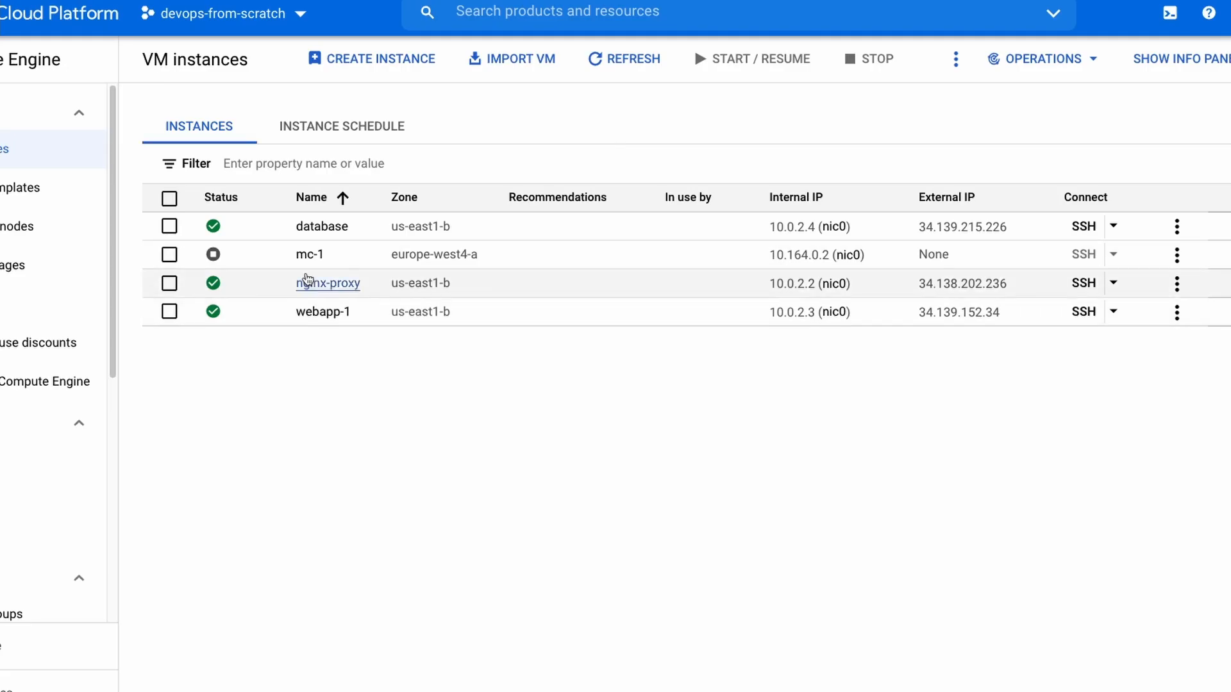
Edit the database VM to add a database network tag and save the instance.
{"action": "left_click", "coordinate": [318, 227]}
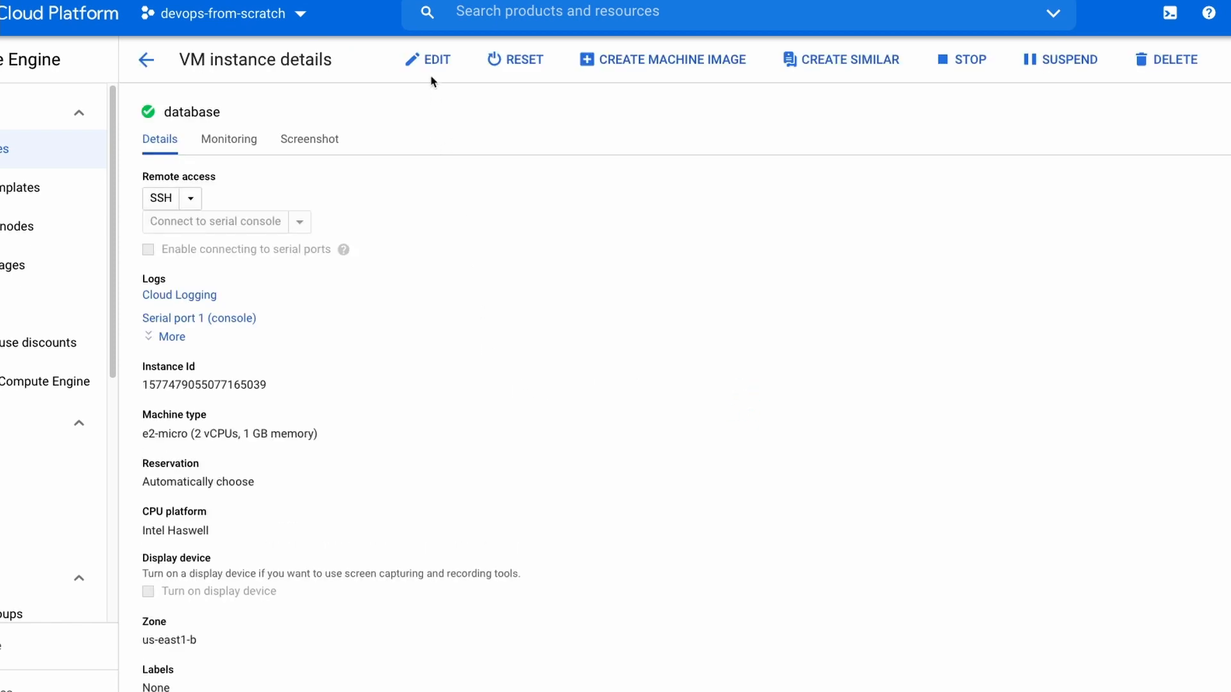
{"action": "left_click", "coordinate": [429, 59]}
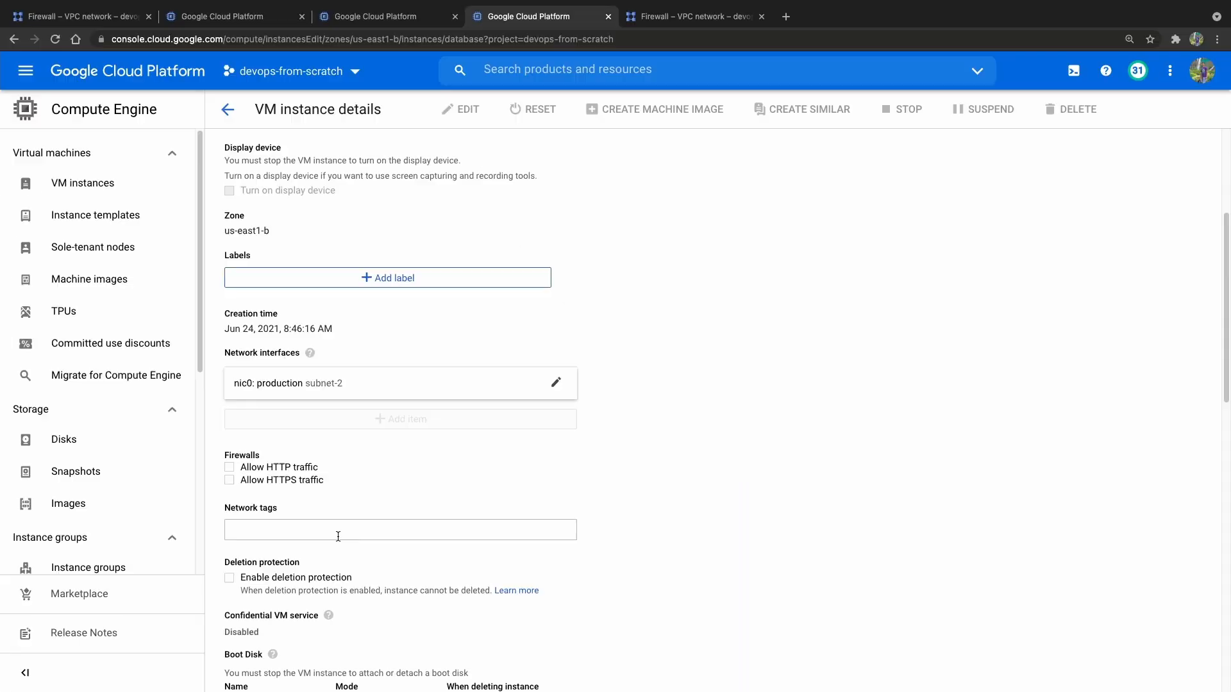
{"action": "left_click", "coordinate": [338, 537]}
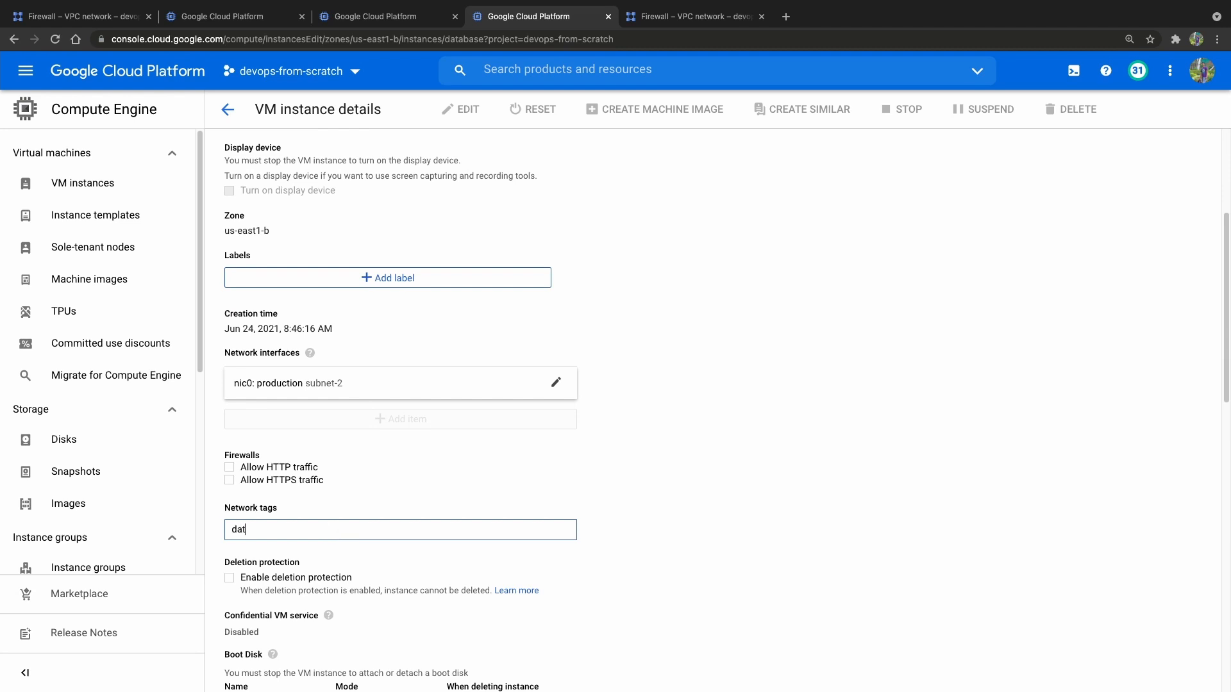
{"action": "scroll", "coordinate": [842, 468], "scroll_direction": "down", "scroll_amount": 15}
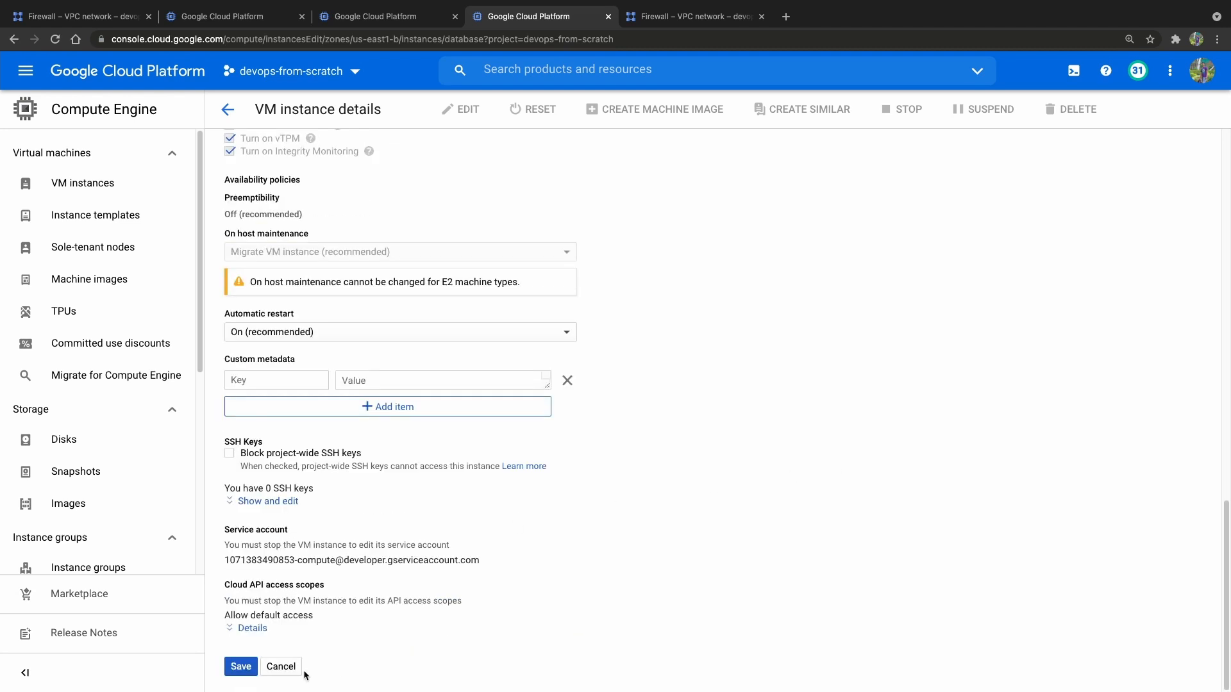
{"action": "left_click", "coordinate": [243, 667]}
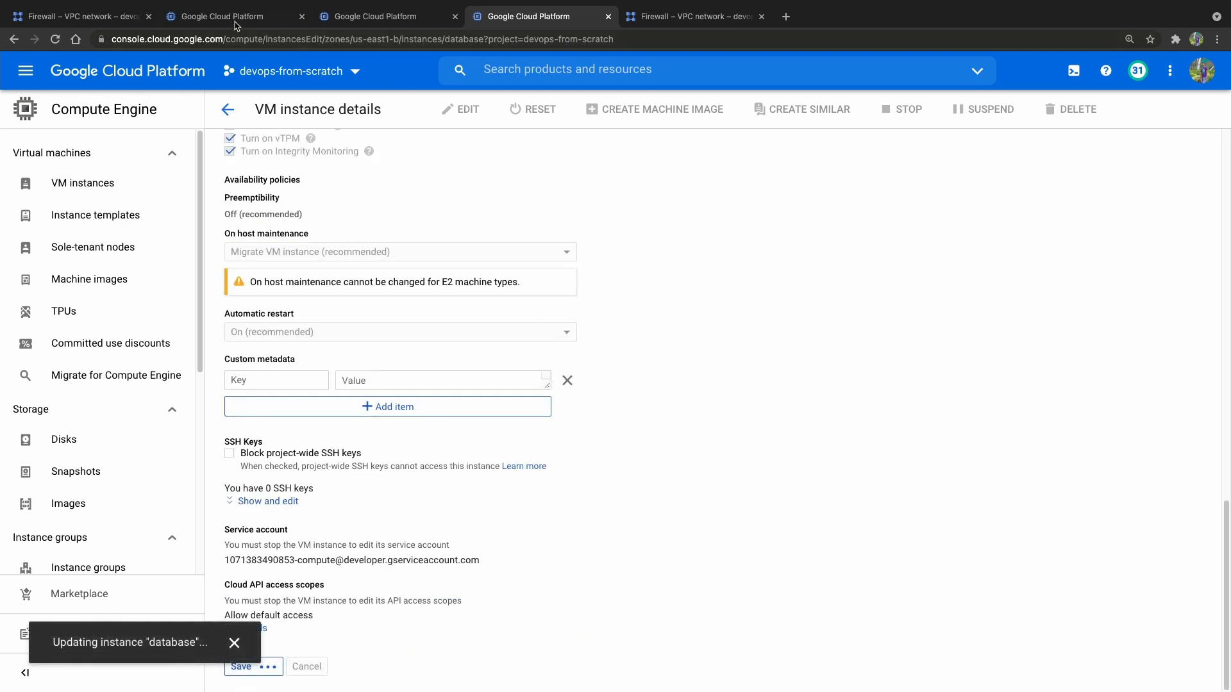
Switch to the terminal's nginx-proxy session and test access to webapp-1's web server with curl 10.0.2.3.
{"action": "left_click", "coordinate": [134, 25]}
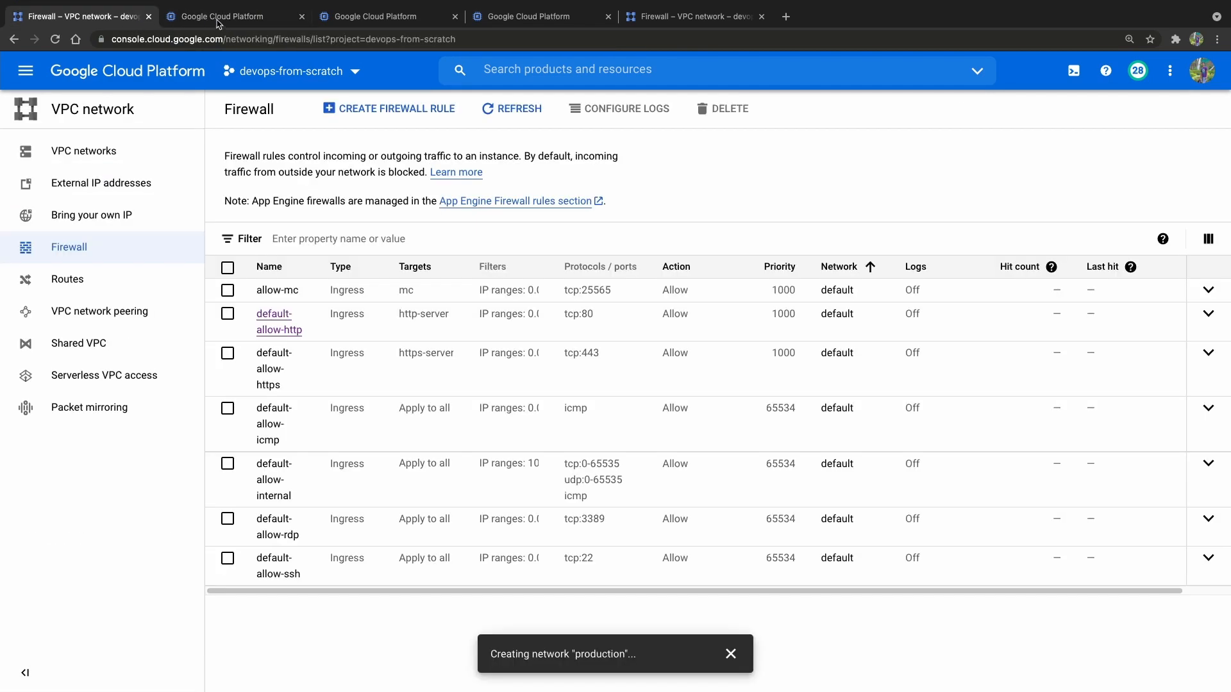
{"action": "left_click", "coordinate": [218, 24]}
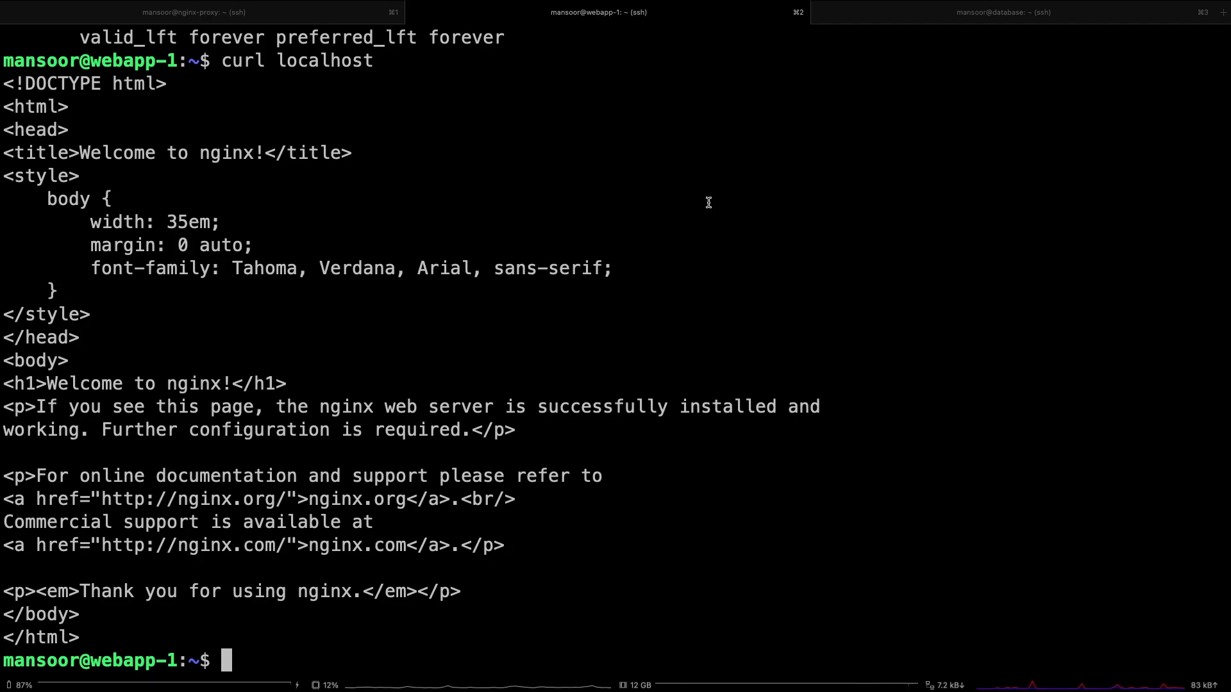
{"action": "key", "text": "super+1"}
{"action": "type", "text": "ping 10.0.2.3"}
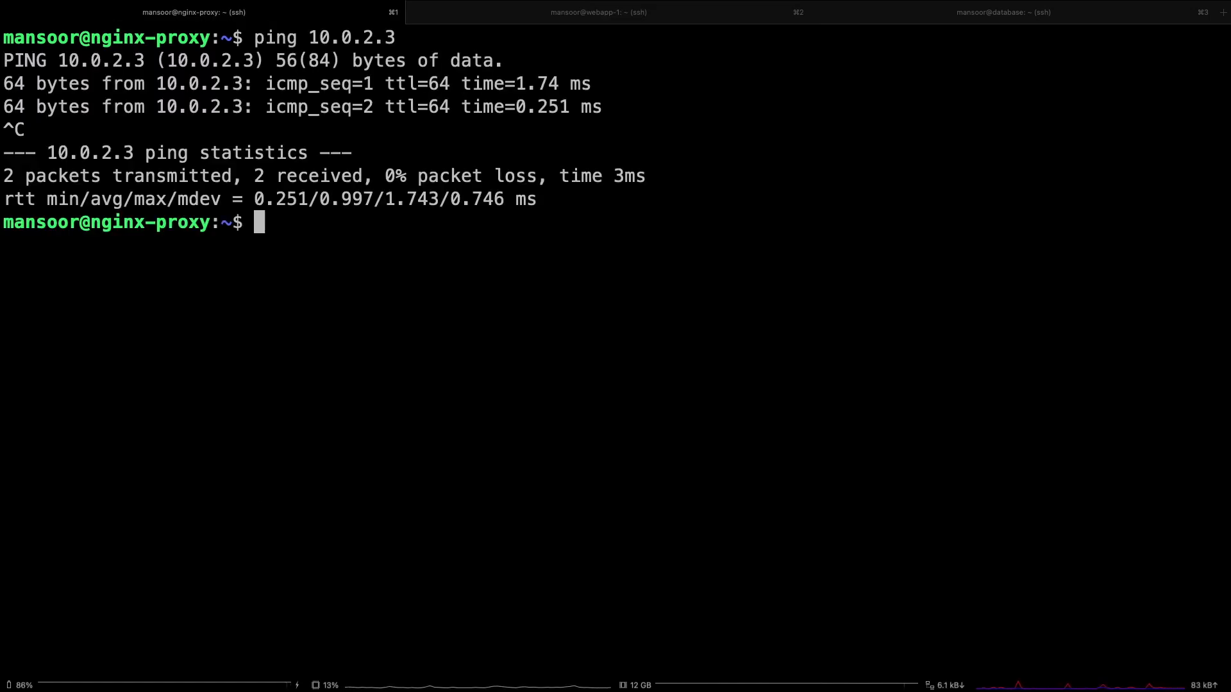
{"action": "type", "text": "curl"}
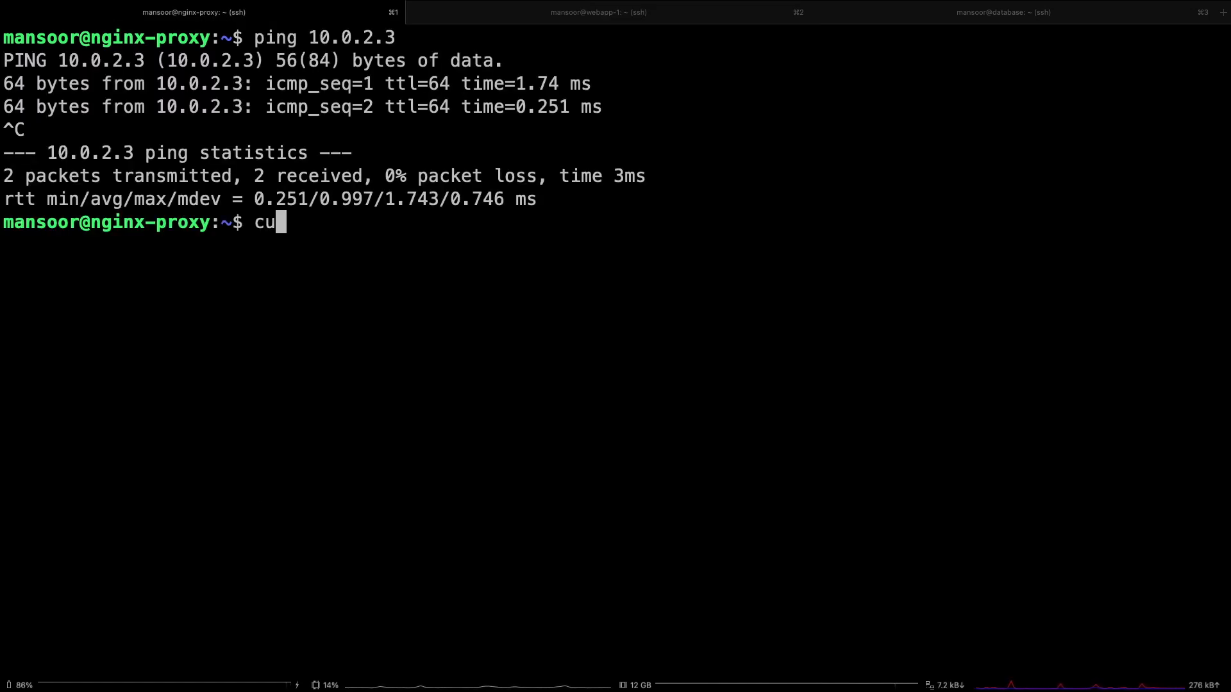
{"action": "double_click", "coordinate": [357, 37]}
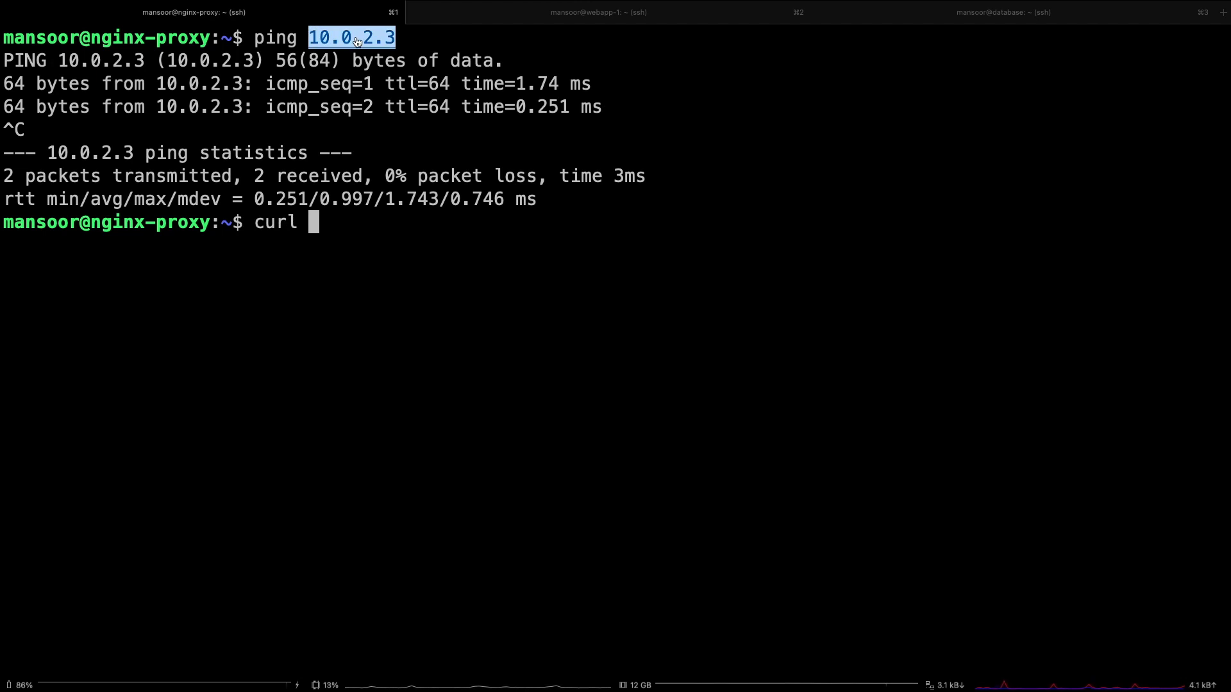
{"action": "type", "text": "10.0.2.3"}
{"action": "key", "text": "ctrl+l"}
{"action": "key", "text": "Return"}
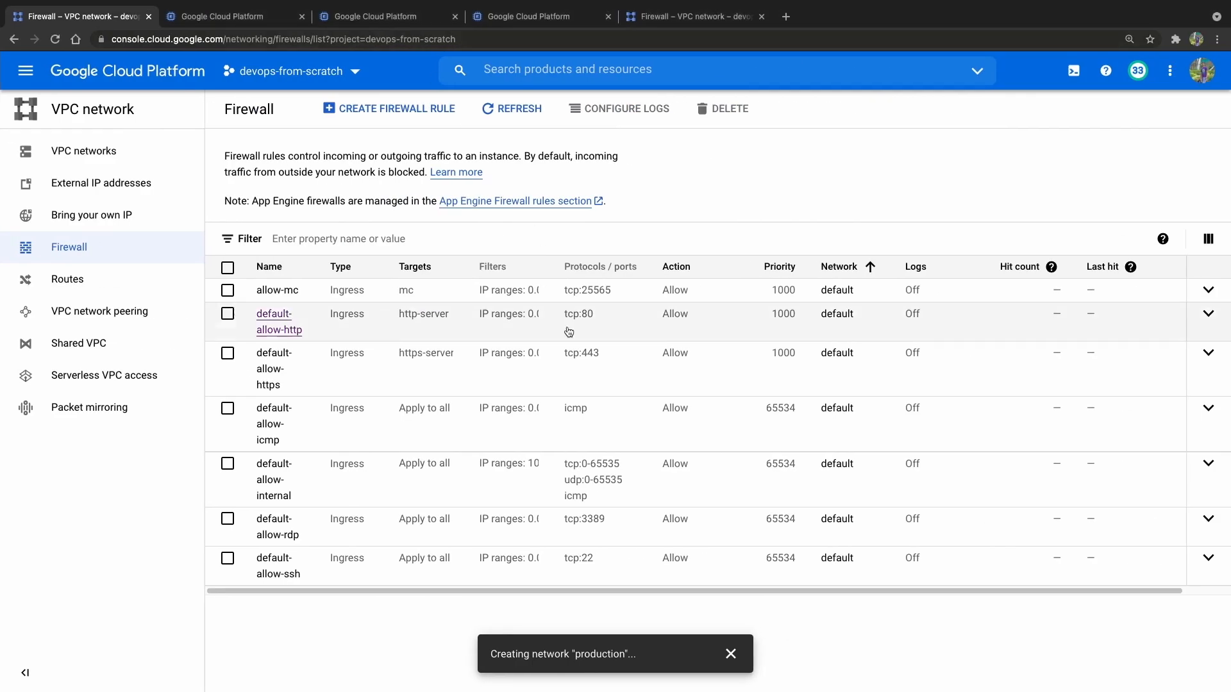
Switch back to the browser and examine the default-allow-internal firewall rule's source IP range, protocols and ports.
{"action": "left_click", "coordinate": [269, 486]}
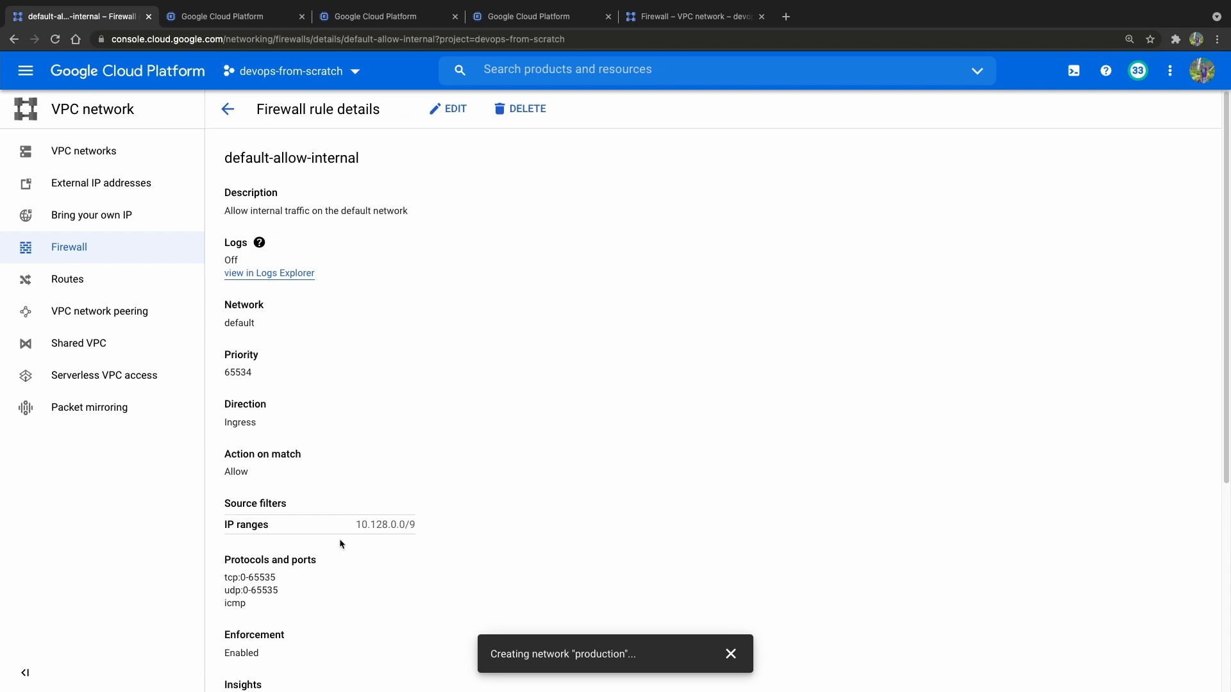
{"action": "scroll", "coordinate": [342, 544], "scroll_direction": "down", "scroll_amount": 2}
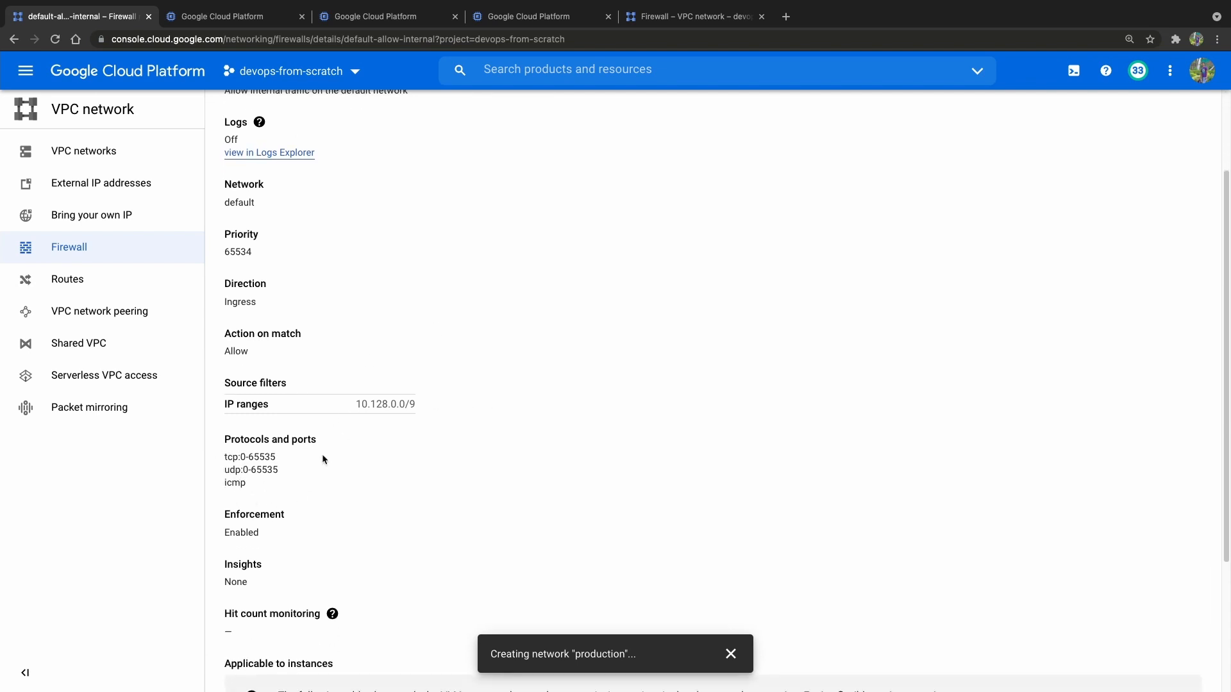
{"action": "left_click_drag", "start_coordinate": [355, 405], "coordinate": [421, 408]}
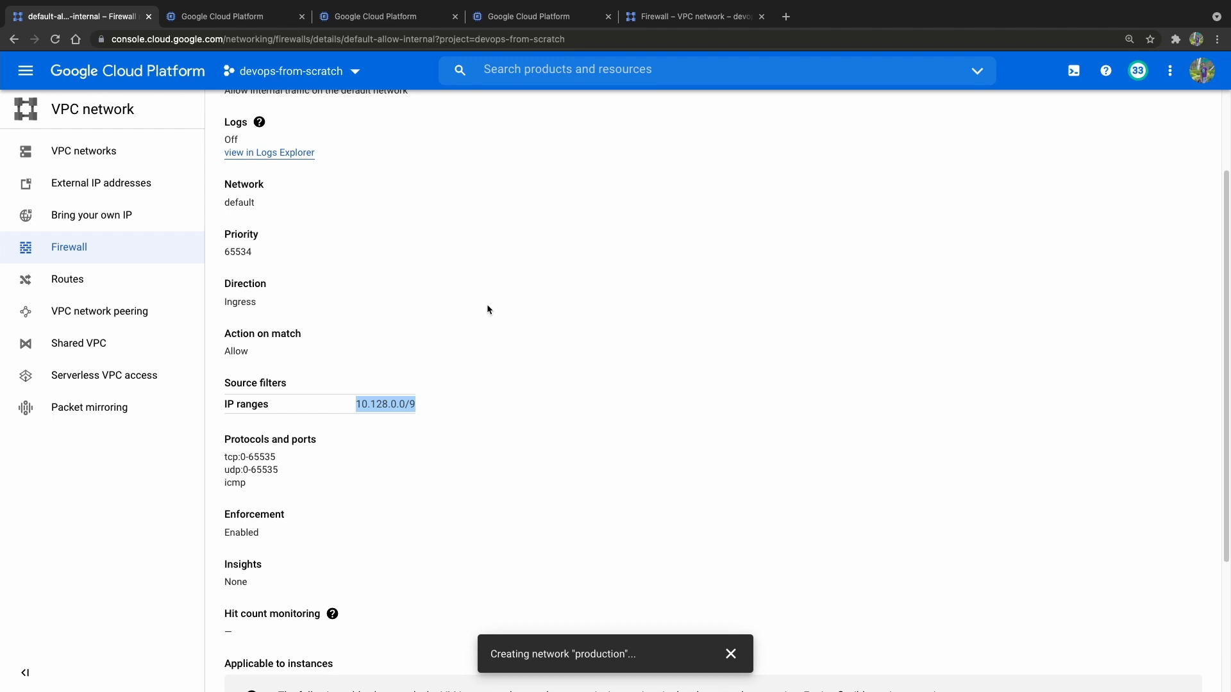
Check the list of firewall rules, then bring up the VM instances list to review the machines.
{"action": "left_click", "coordinate": [506, 17]}
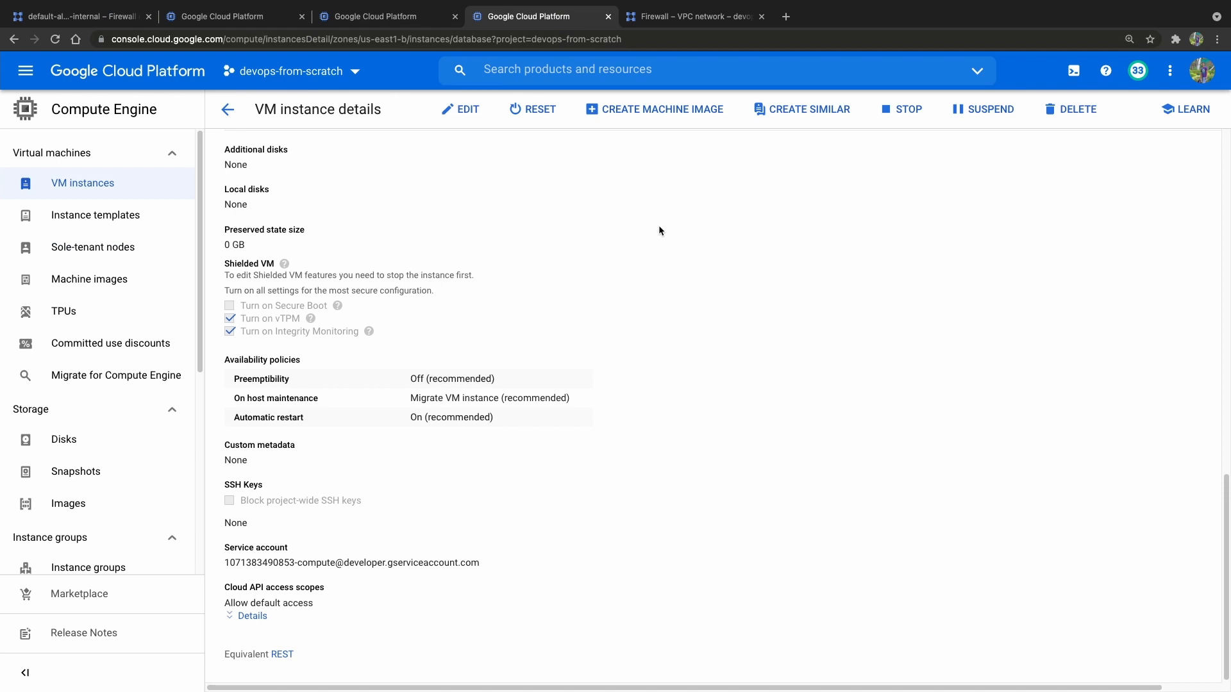
{"action": "left_click", "coordinate": [369, 23]}
{"action": "left_click", "coordinate": [689, 17]}
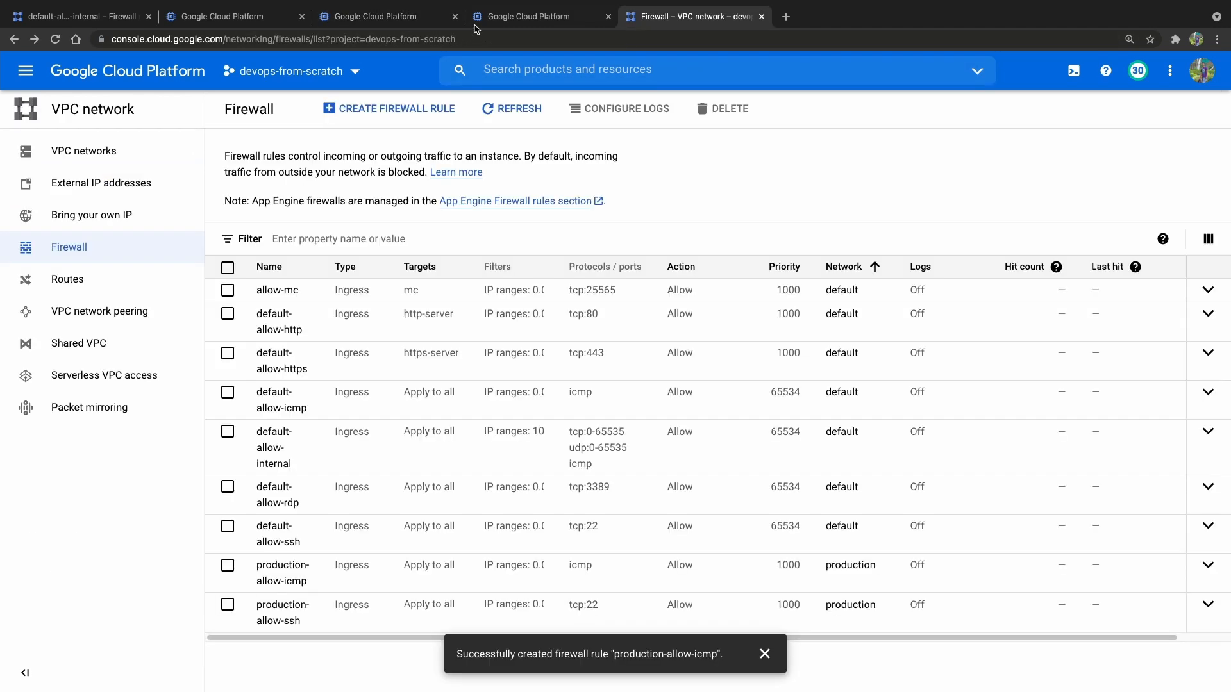
{"action": "left_click", "coordinate": [398, 17]}
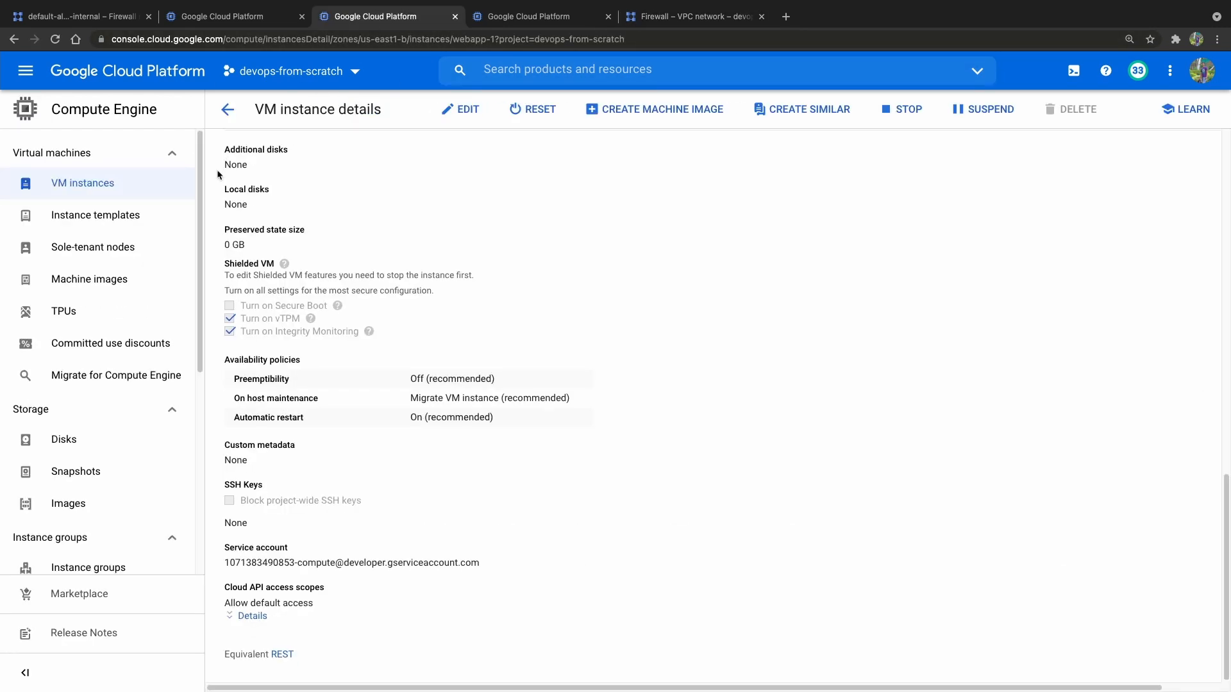
{"action": "left_click", "coordinate": [109, 183]}
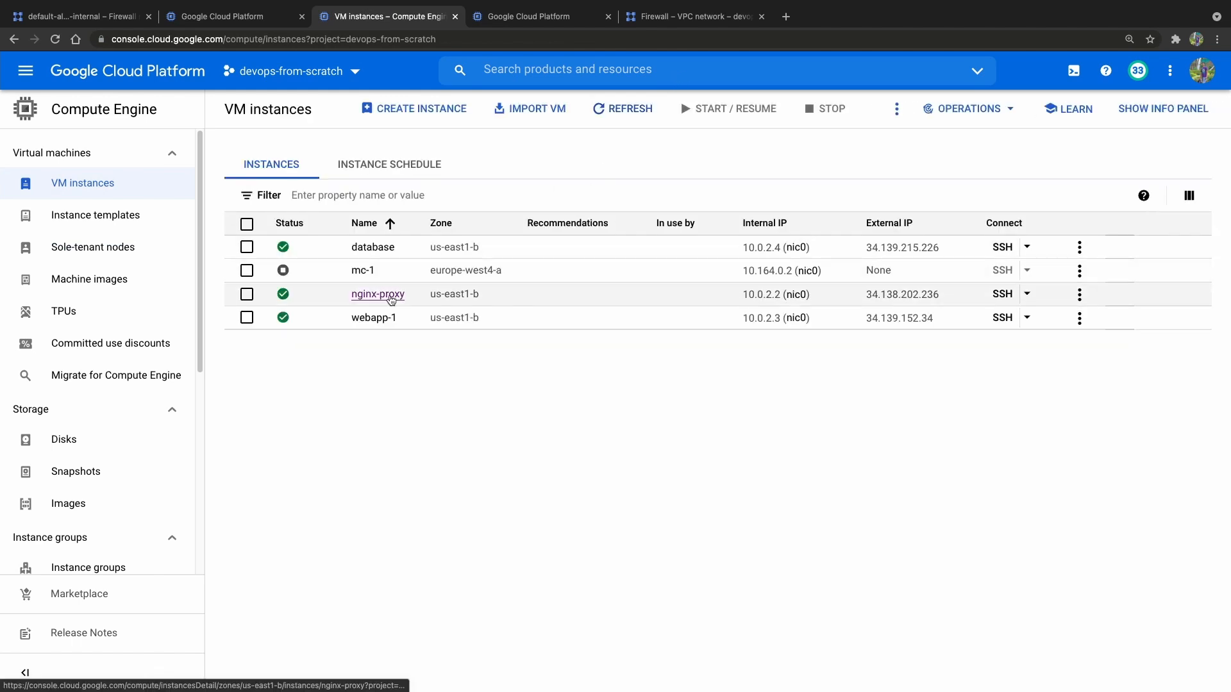
Start a new firewall rule named production-allow-nginxproxy-to-webapp on the production network.
{"action": "mouse_move", "coordinate": [729, 13]}
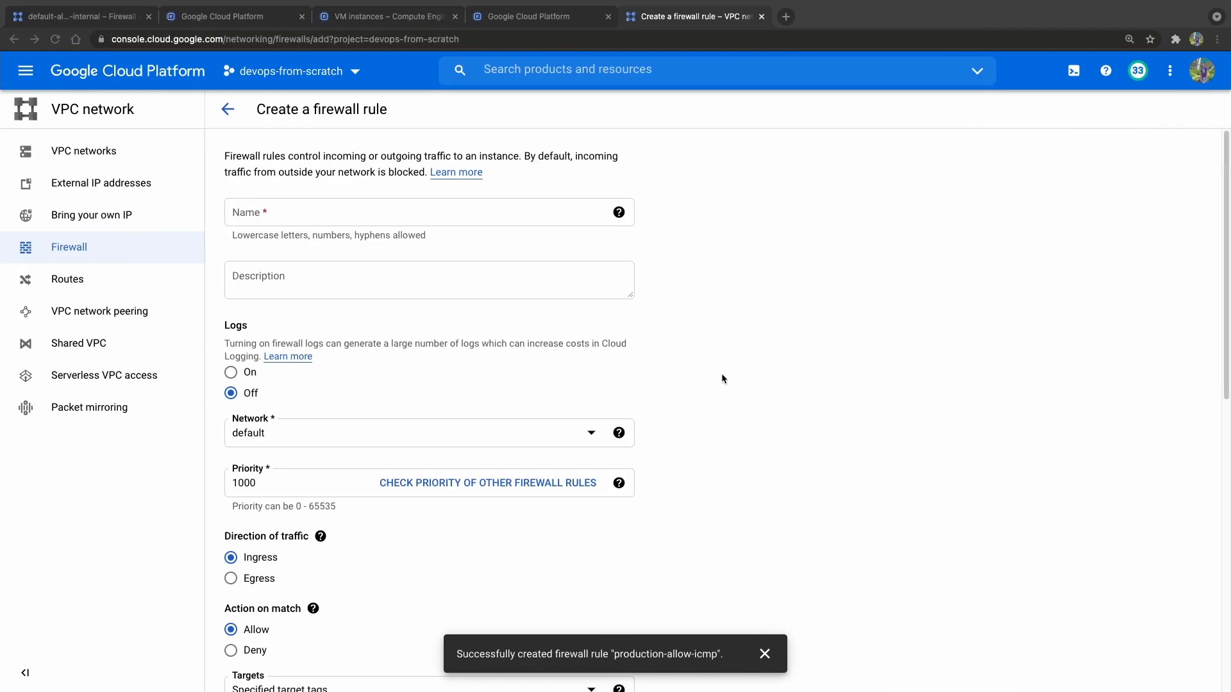
{"action": "left_click", "coordinate": [428, 212]}
{"action": "type", "text": "ro"}
{"action": "key", "text": "BackSpace"}
{"action": "key", "text": "BackSpace"}
{"action": "type", "text": "production-allow-nginxproxy"}
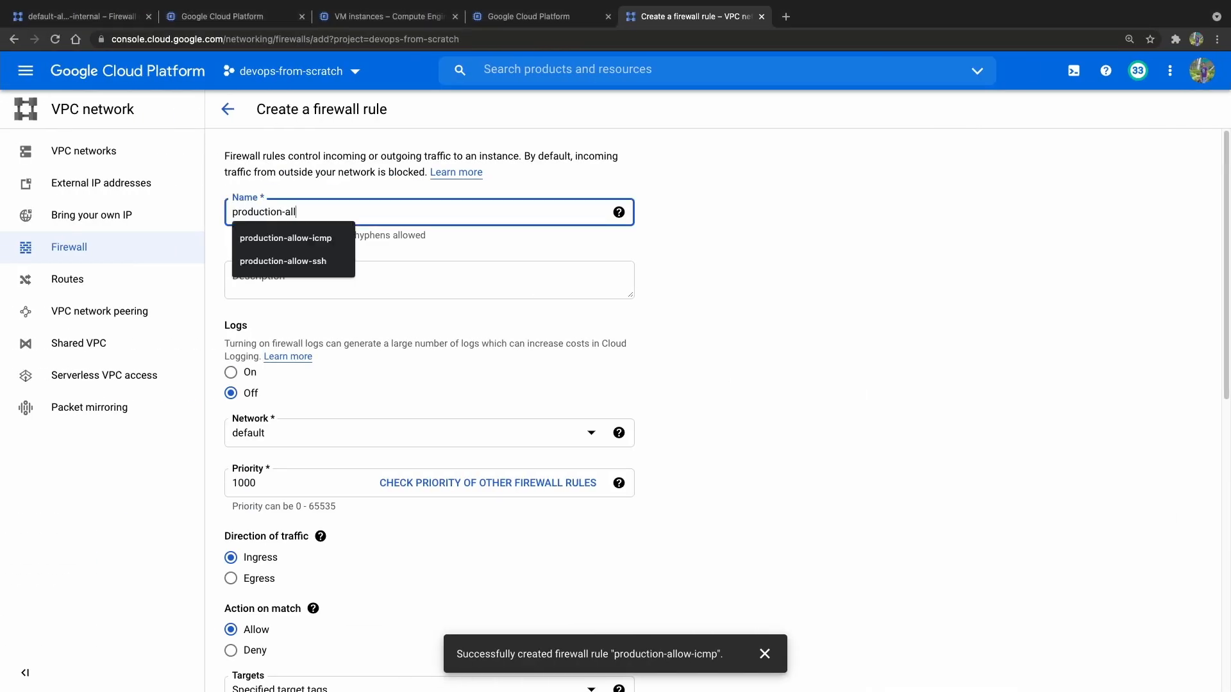
{"action": "type", "text": "-to-webapp"}
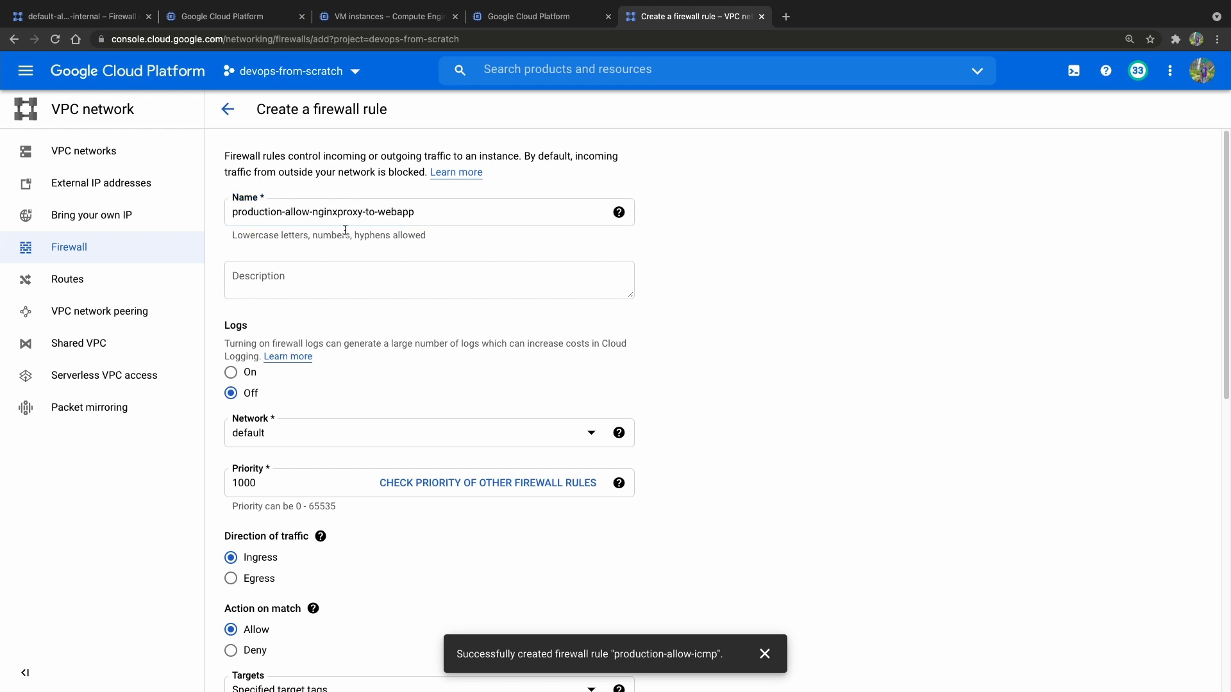
{"action": "scroll", "coordinate": [671, 285], "scroll_direction": "down", "scroll_amount": 2}
{"action": "left_click", "coordinate": [321, 314]}
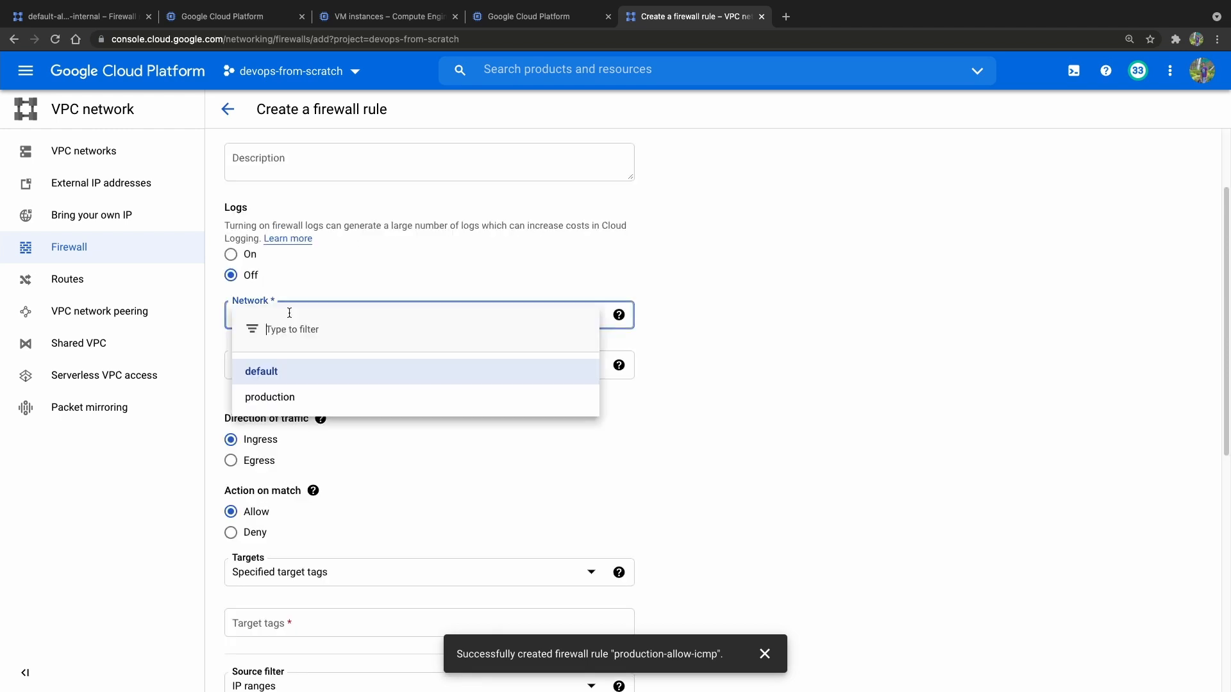
{"action": "left_click", "coordinate": [317, 397]}
Add webapp as the target tag of the new firewall rule.
{"action": "scroll", "coordinate": [305, 344], "scroll_direction": "down", "scroll_amount": 4}
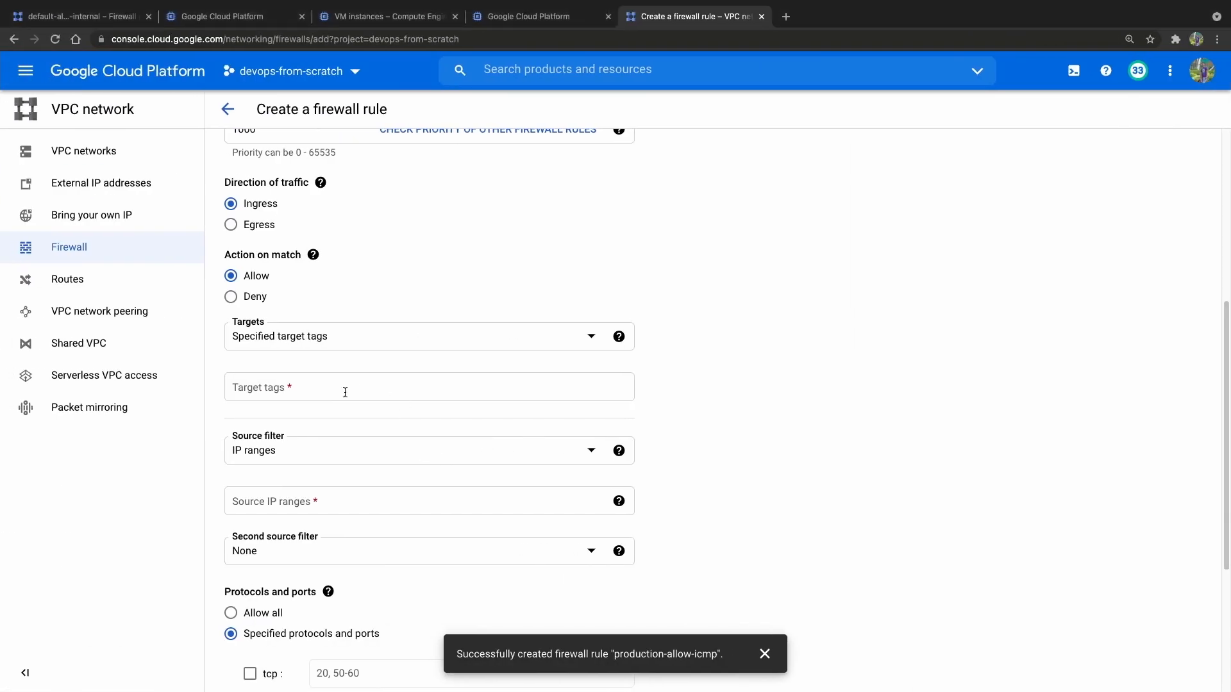
{"action": "left_click", "coordinate": [345, 395]}
{"action": "type", "text": "webapp"}
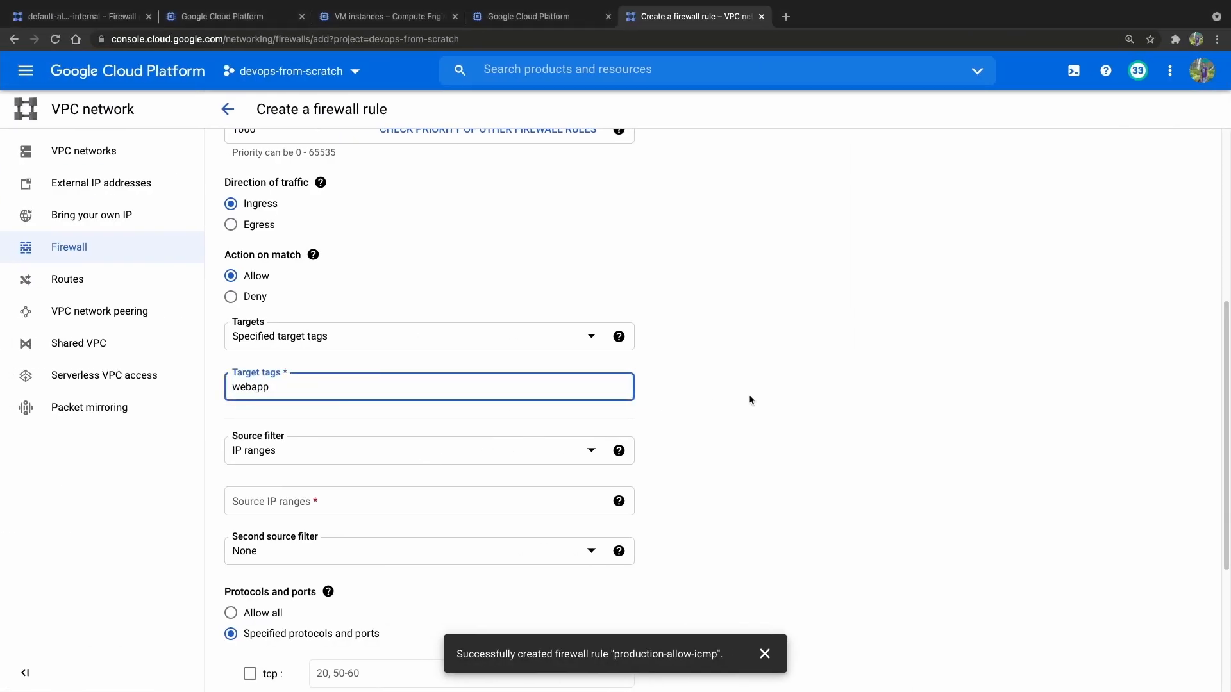
{"action": "left_click", "coordinate": [752, 401]}
Filter the firewall rule's sources by source tags and add nginx-proxy as the source tag.
{"action": "left_click", "coordinate": [407, 457]}
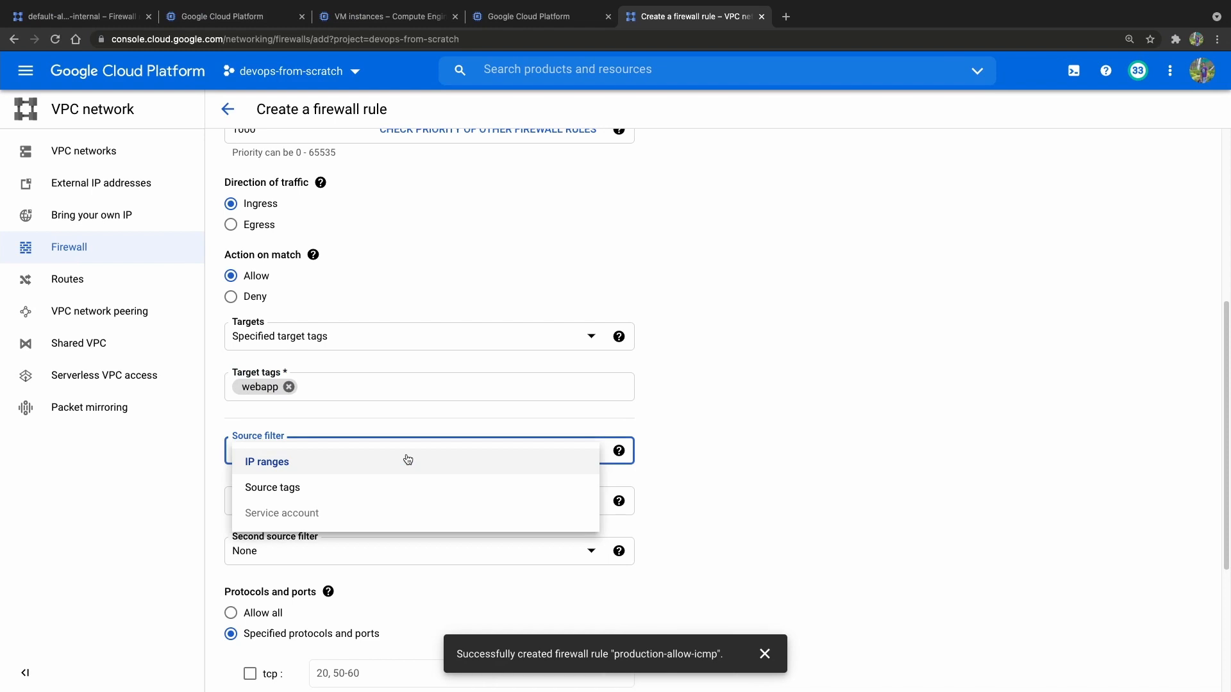
{"action": "left_click", "coordinate": [349, 492]}
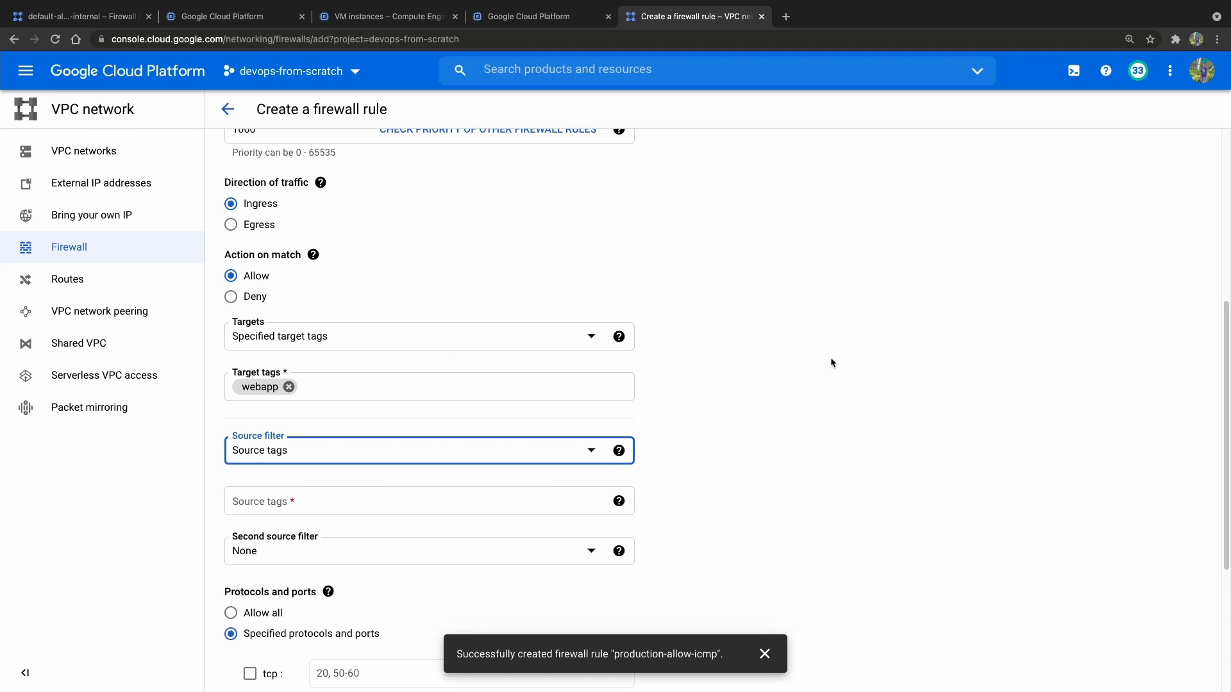
{"action": "left_click", "coordinate": [383, 503]}
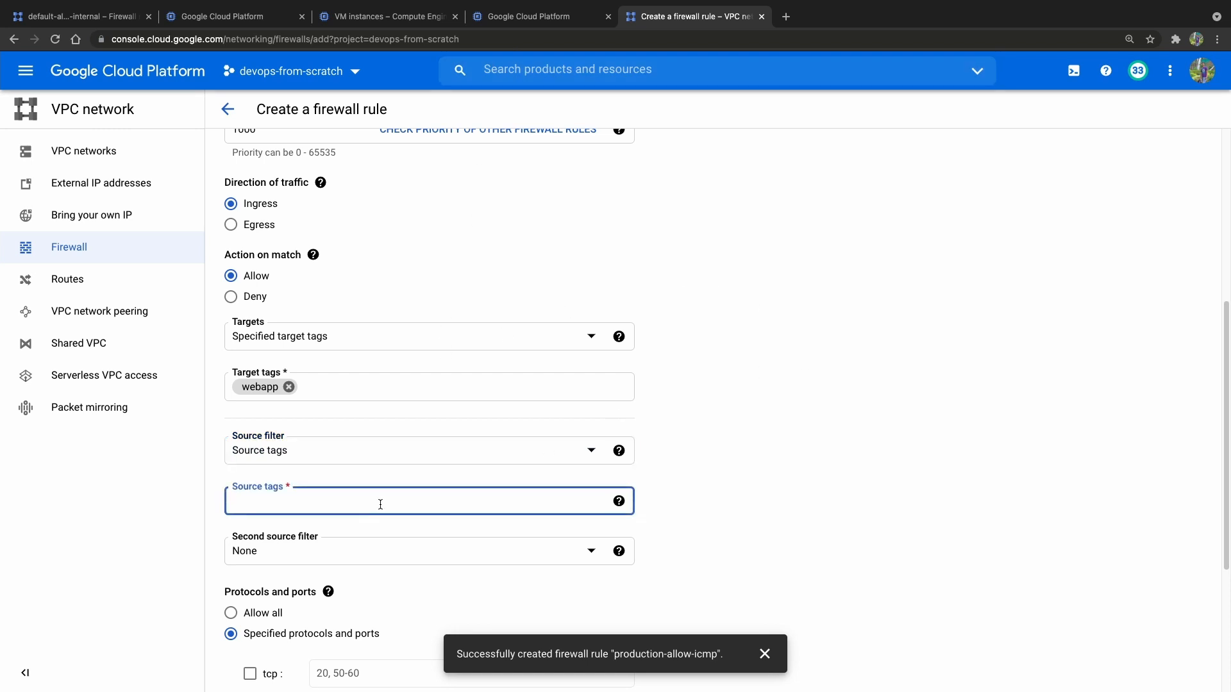
{"action": "type", "text": "nginx-proxy"}
{"action": "left_click", "coordinate": [640, 472]}
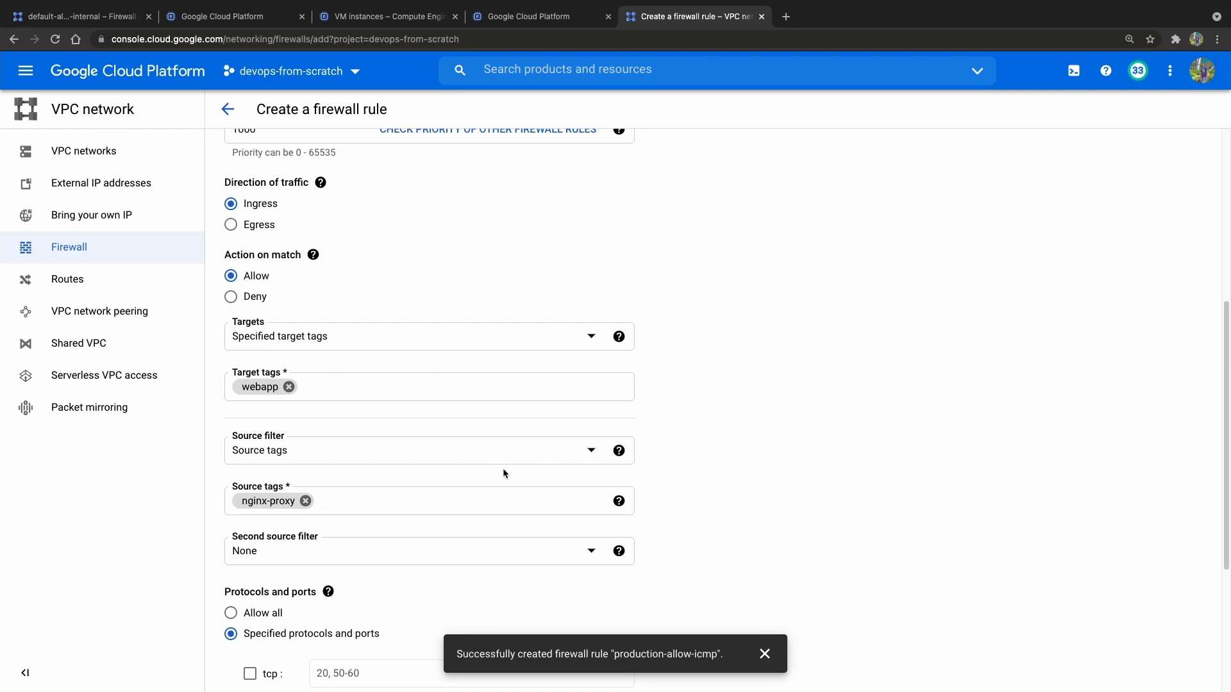
Allow TCP port 80 in the new firewall rule and create the rule.
{"action": "scroll", "coordinate": [871, 417], "scroll_direction": "down", "scroll_amount": 2}
{"action": "scroll", "coordinate": [818, 401], "scroll_direction": "up", "scroll_amount": 3}
{"action": "scroll", "coordinate": [822, 386], "scroll_direction": "down", "scroll_amount": 3}
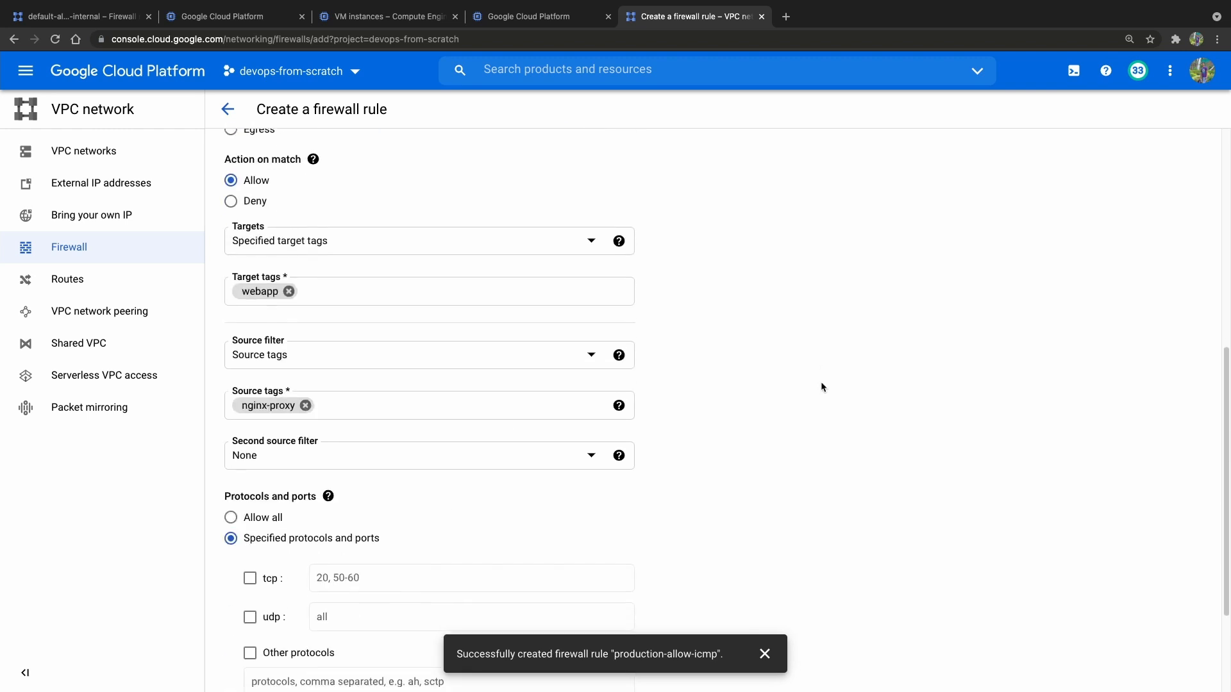
{"action": "scroll", "coordinate": [822, 385], "scroll_direction": "down", "scroll_amount": 3}
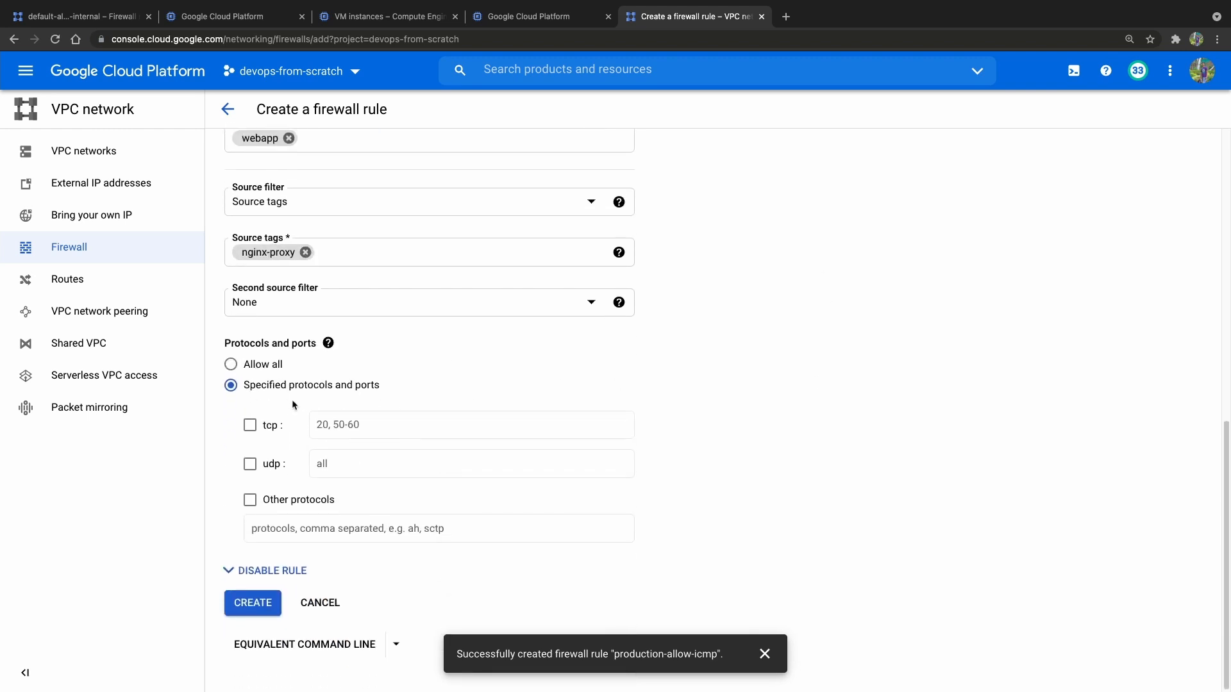
{"action": "left_click", "coordinate": [251, 426]}
{"action": "left_click", "coordinate": [341, 428]}
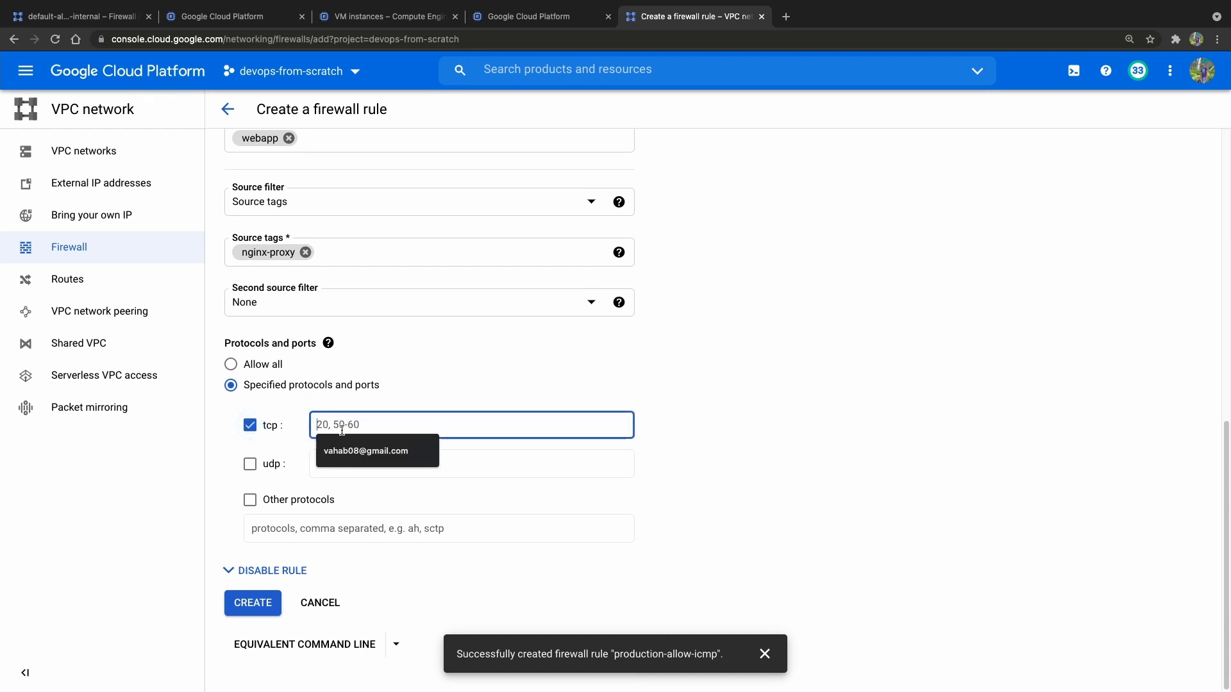
{"action": "type", "text": "80"}
{"action": "left_click", "coordinate": [779, 441]}
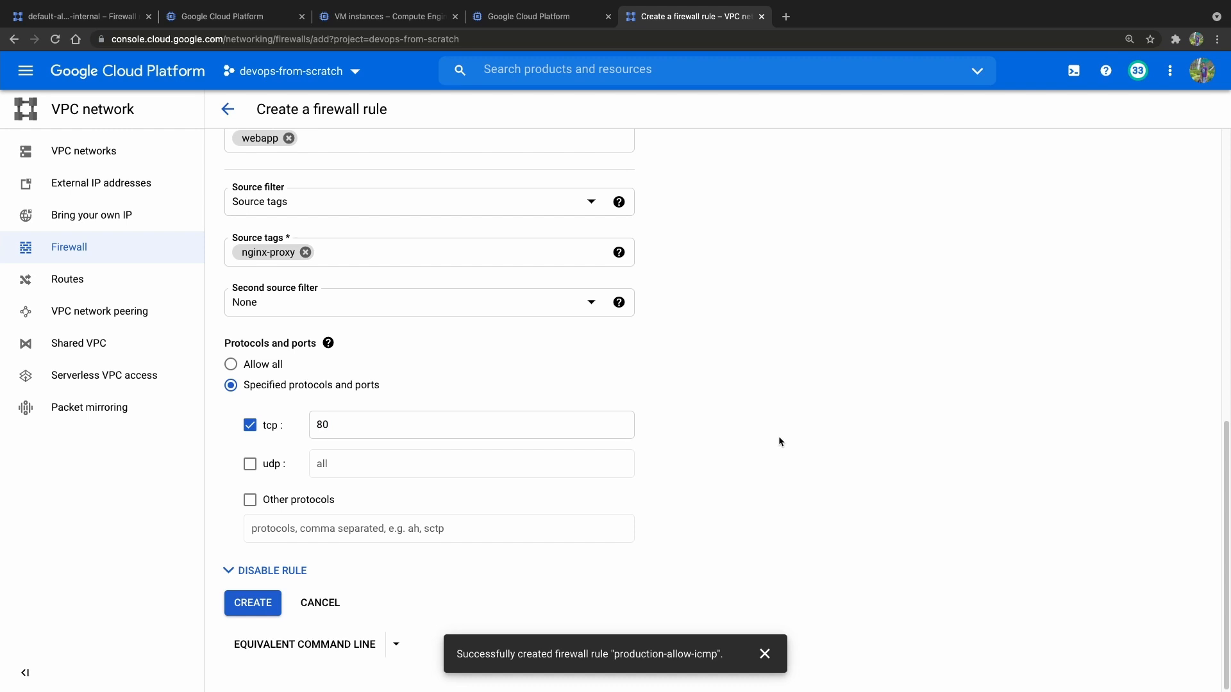
{"action": "left_click", "coordinate": [253, 603]}
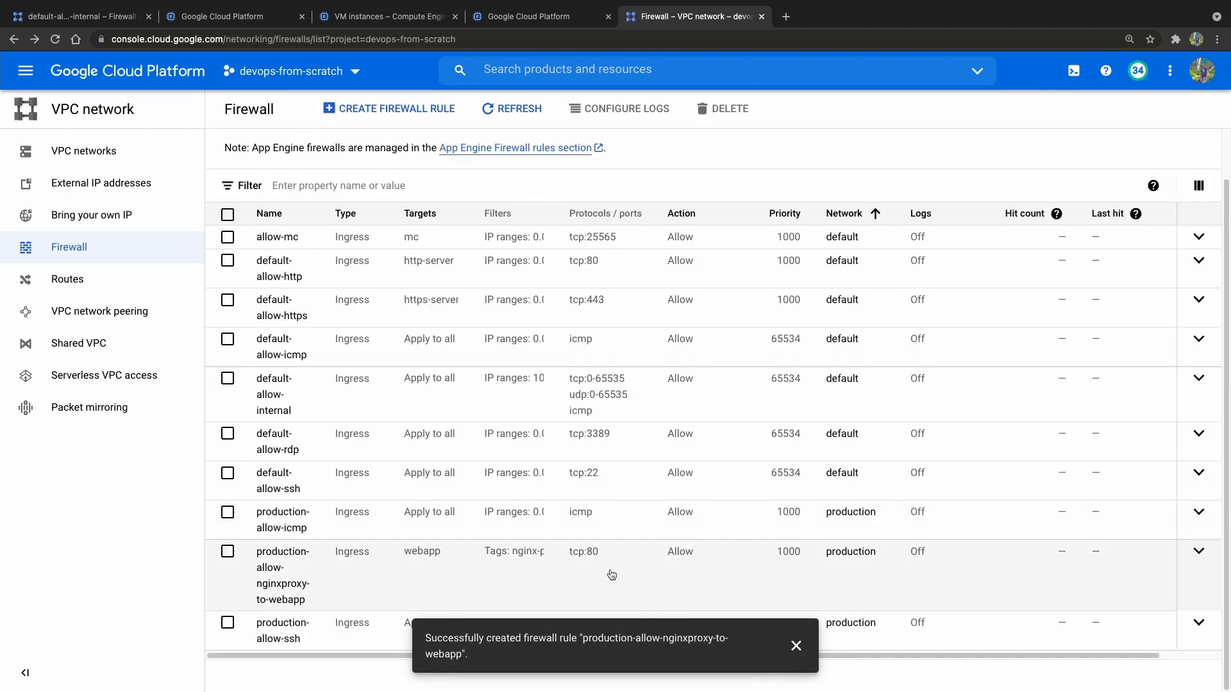
Switch to the terminal, rerun curl 10.0.2.3 from nginx-proxy, and bring up the webapp-1 session.
{"action": "key", "text": "super+Tab"}
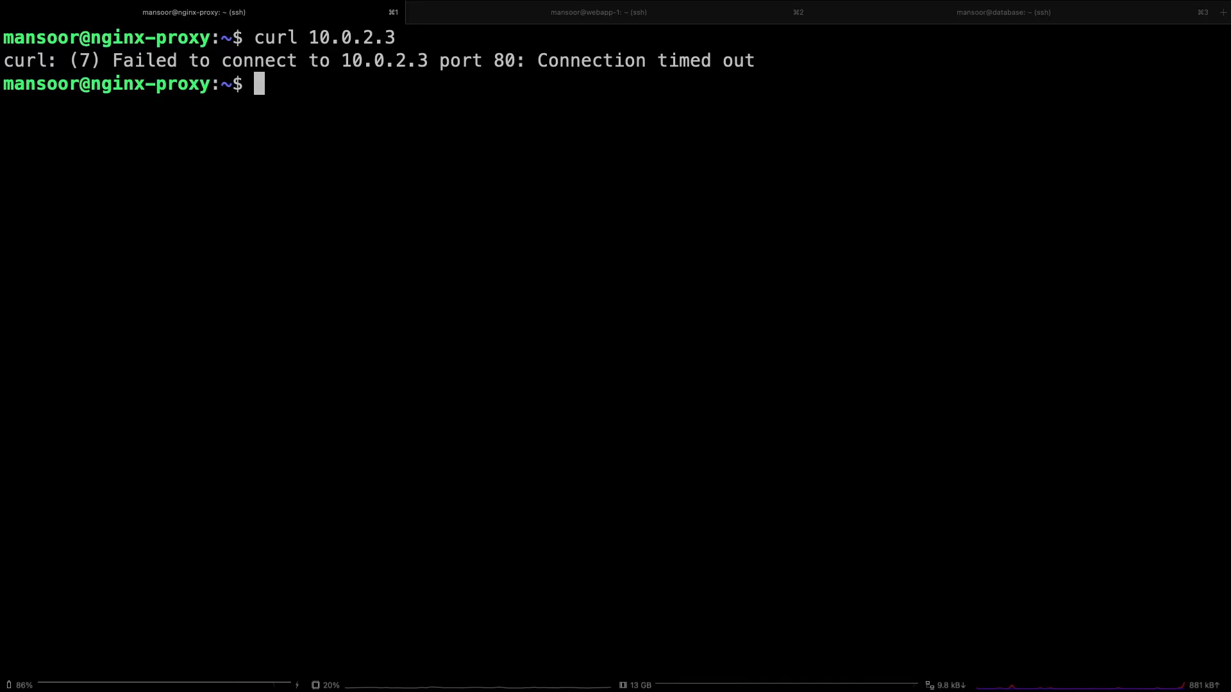
{"action": "key", "text": "Up"}
{"action": "key", "text": "Return"}
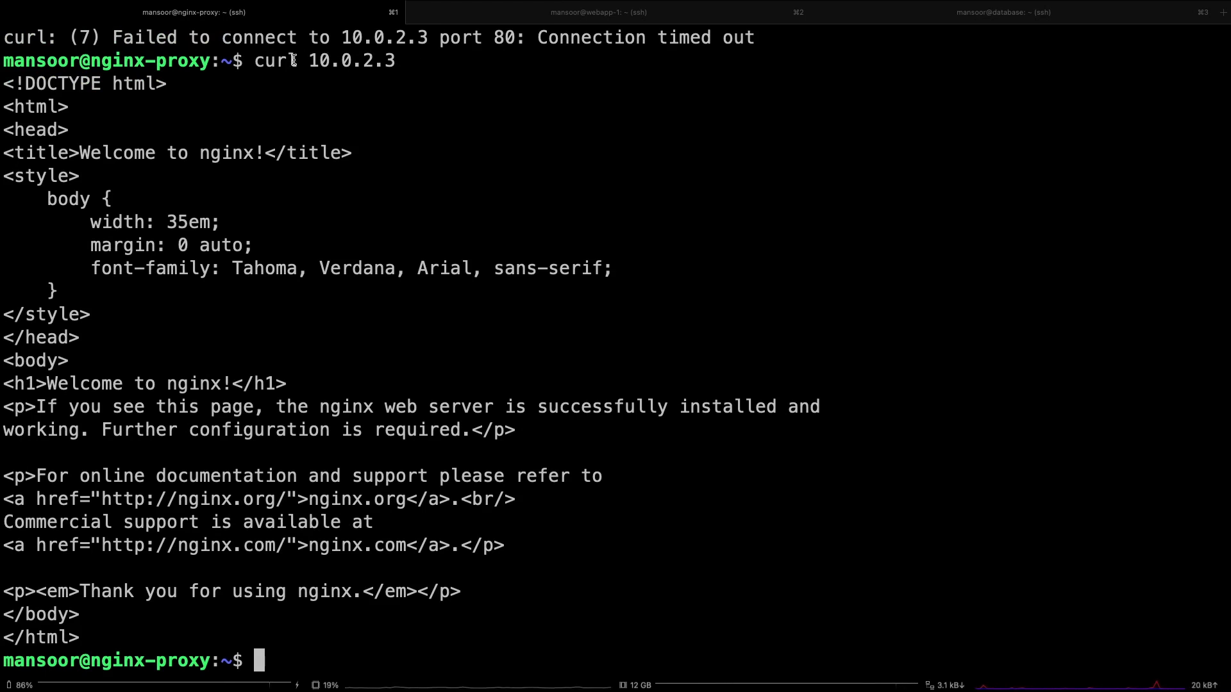
{"action": "left_click", "coordinate": [596, 12]}
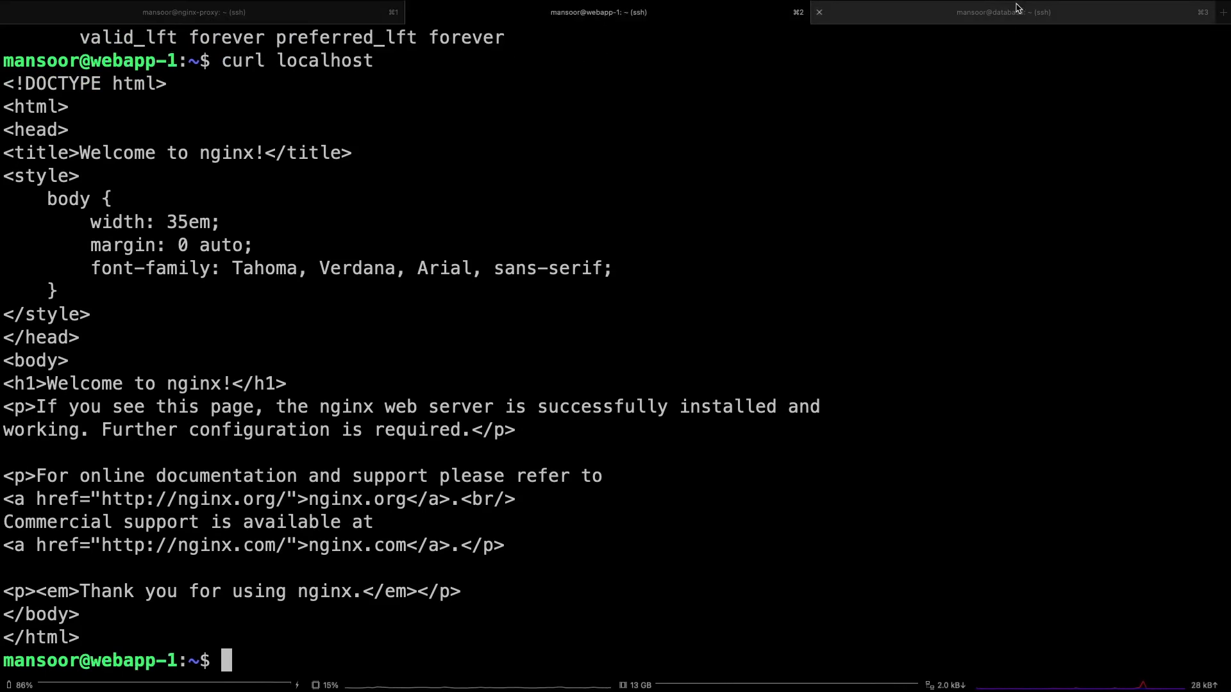